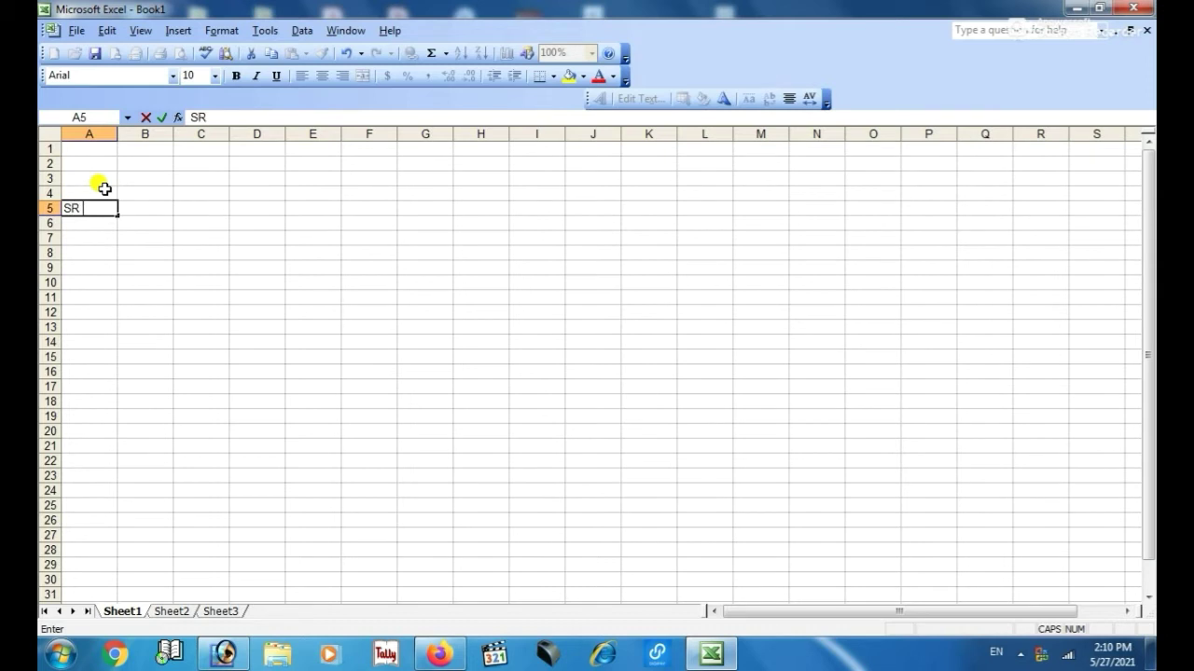
- Enter the column headers SR NO in A5 and NAME OF PRODUCT in B5
key("Tab")
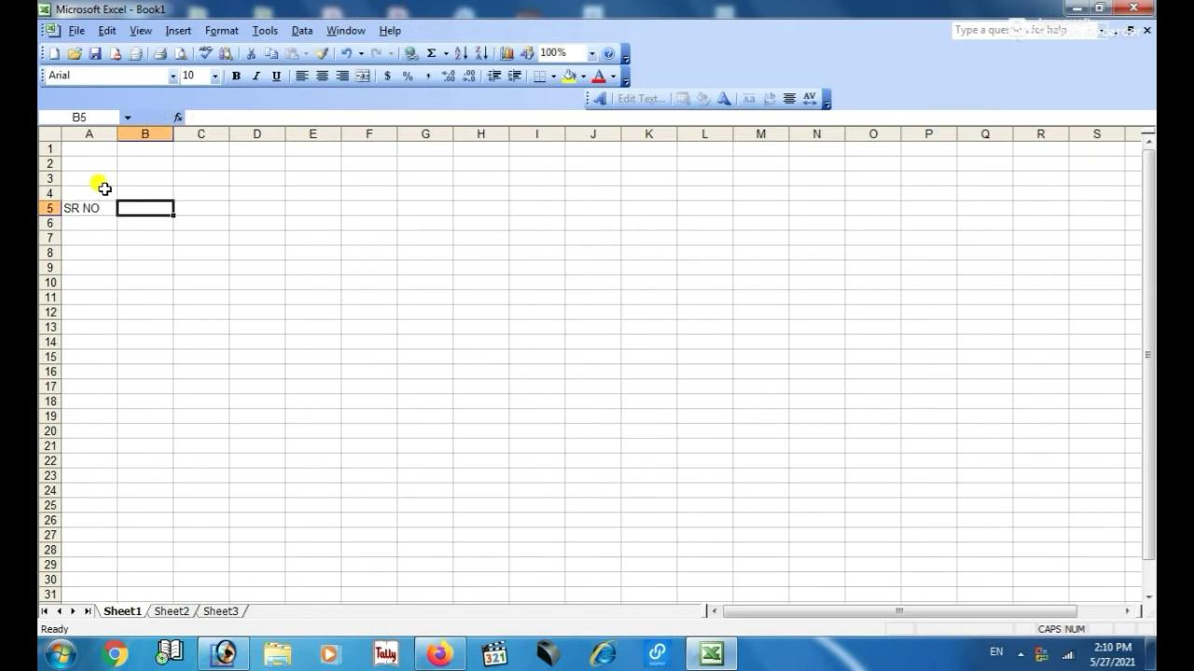
type("NAME OD")
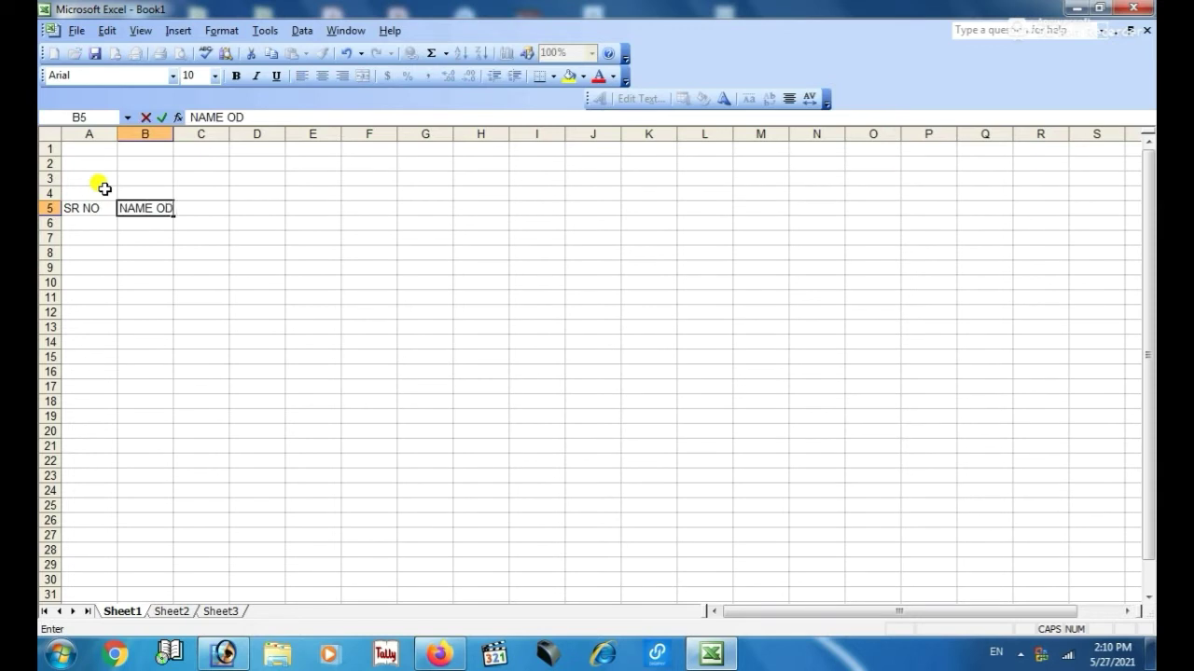
key("BackSpace")
type("F PRODUC")
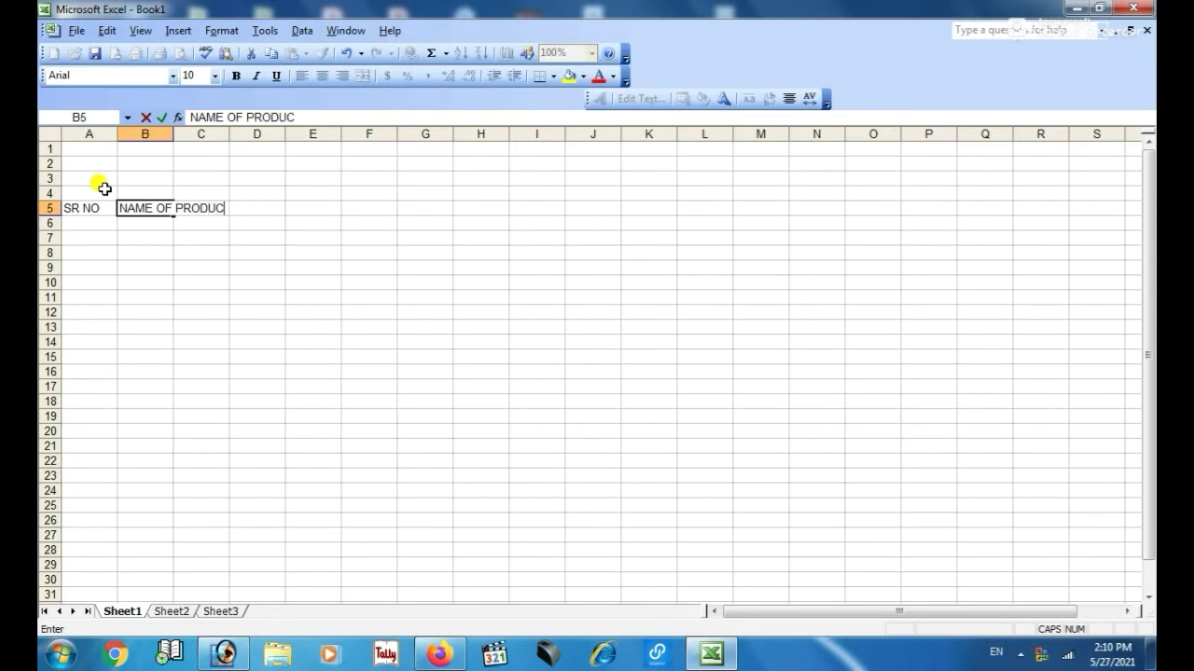
type("T")
key("Tab")
- Enter the column headers AMOUNT in C5 and NET AMOUNT in D5
type("AM")
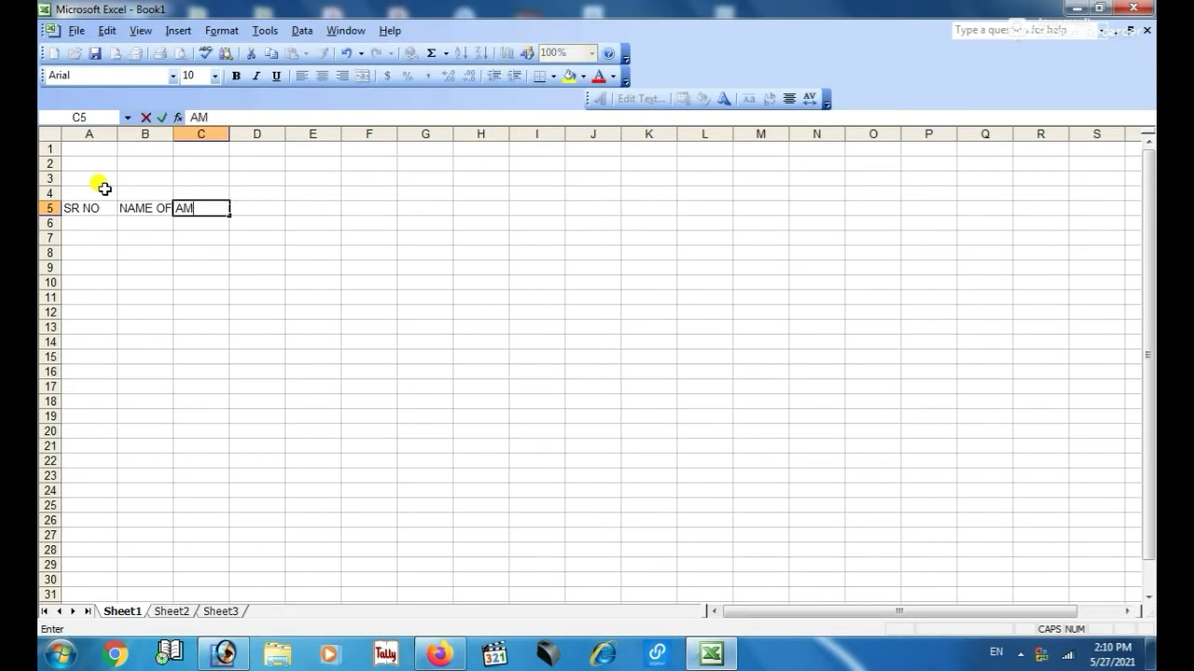
type("OUNT")
key("Tab")
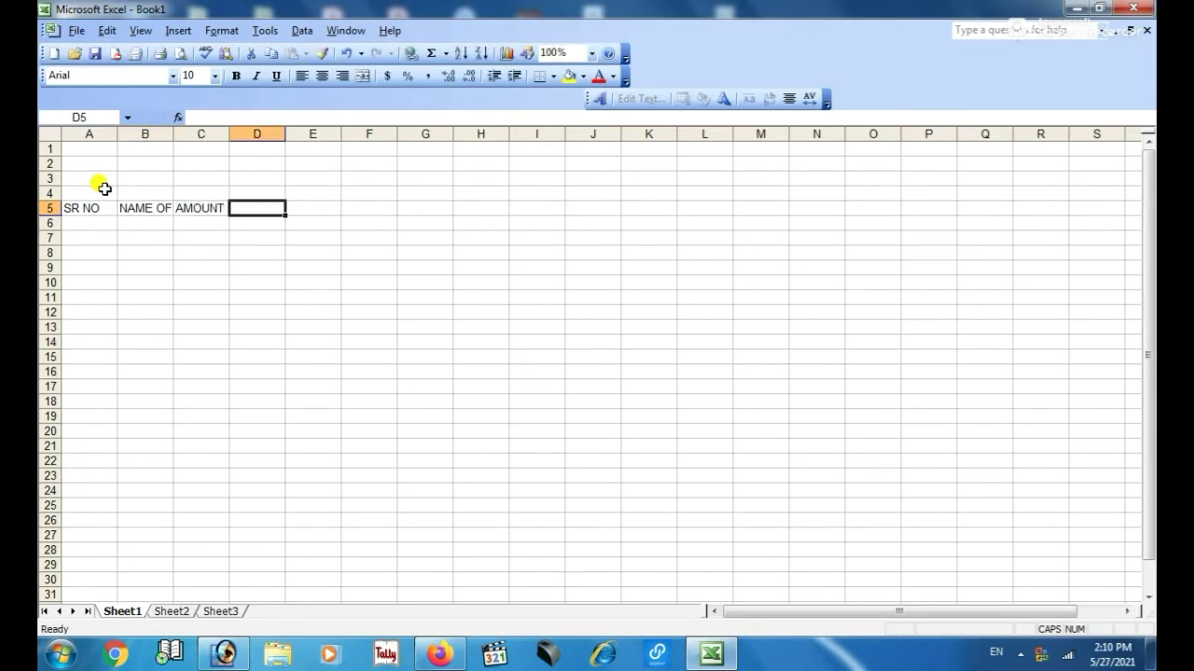
type("NET ")
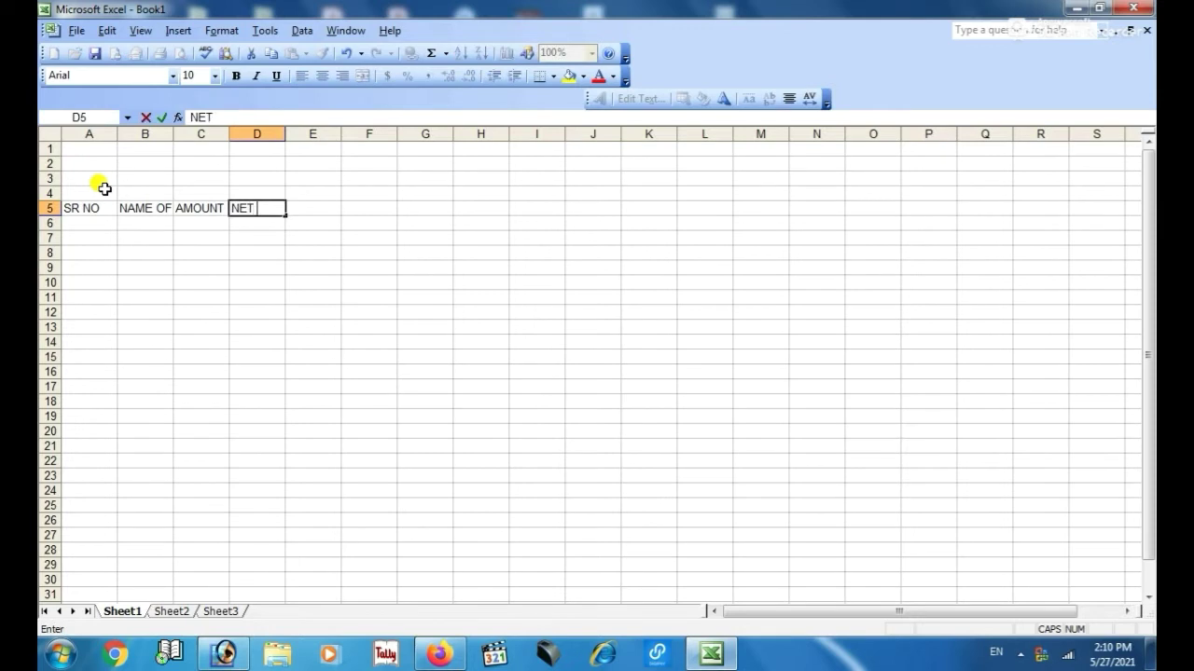
type("AMOUNT")
key("Tab")
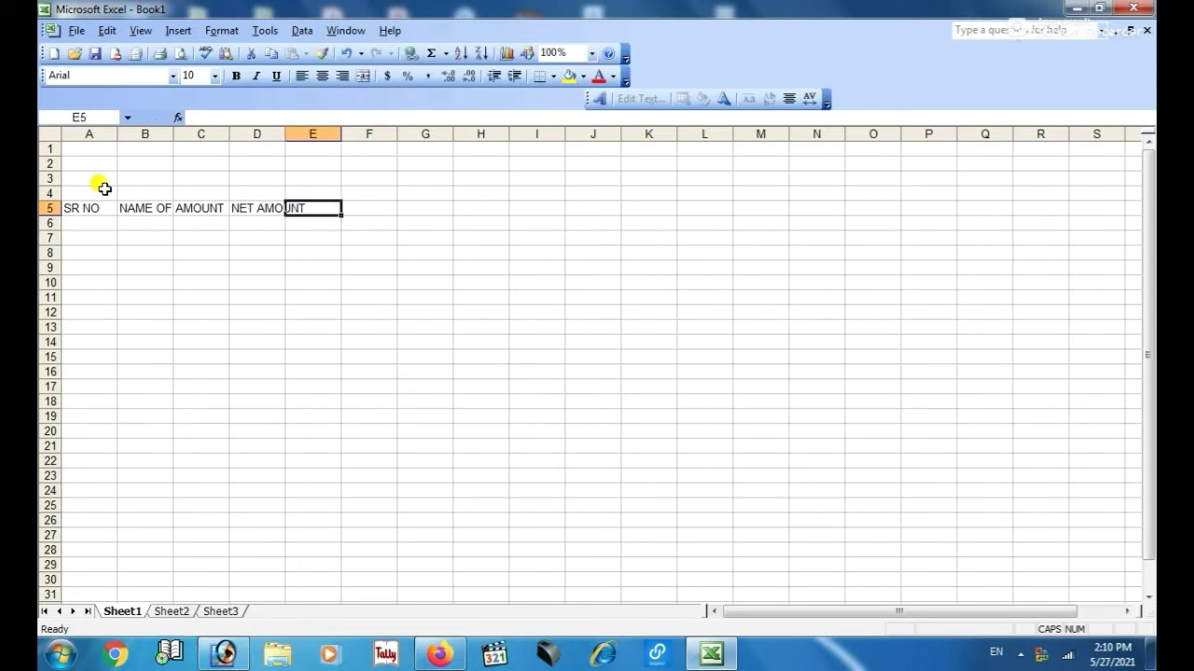
- Adjust the widths of columns A to D so the row 5 headers fit
key("Left")
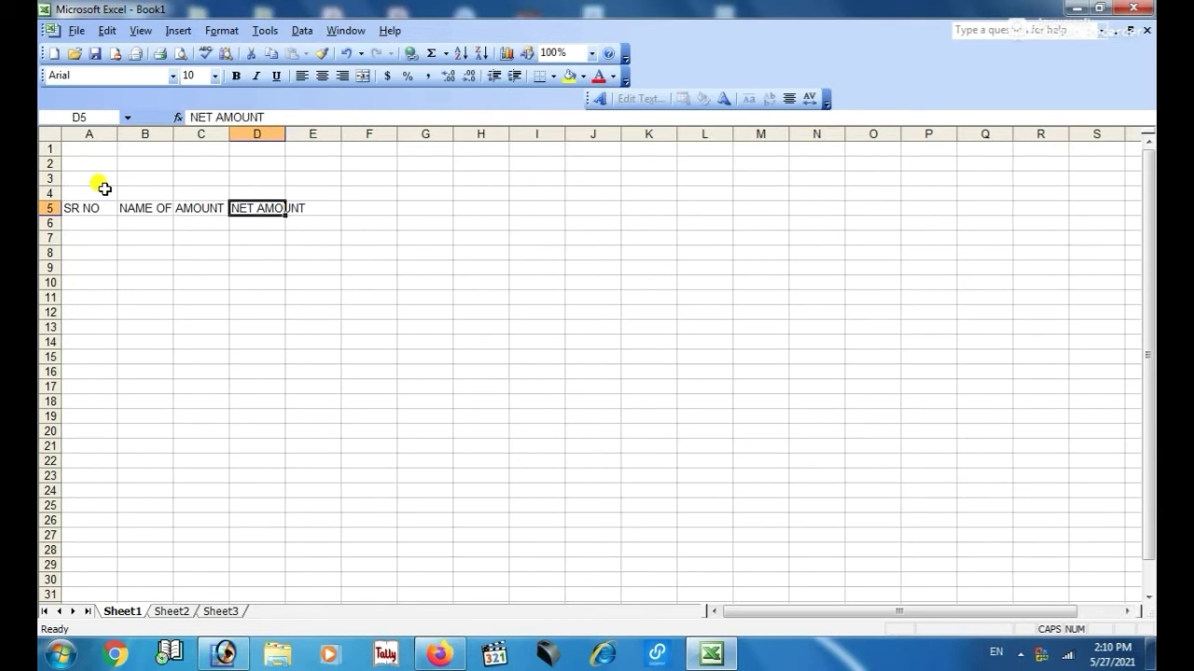
left_click_drag(117, 134, 432, 130)
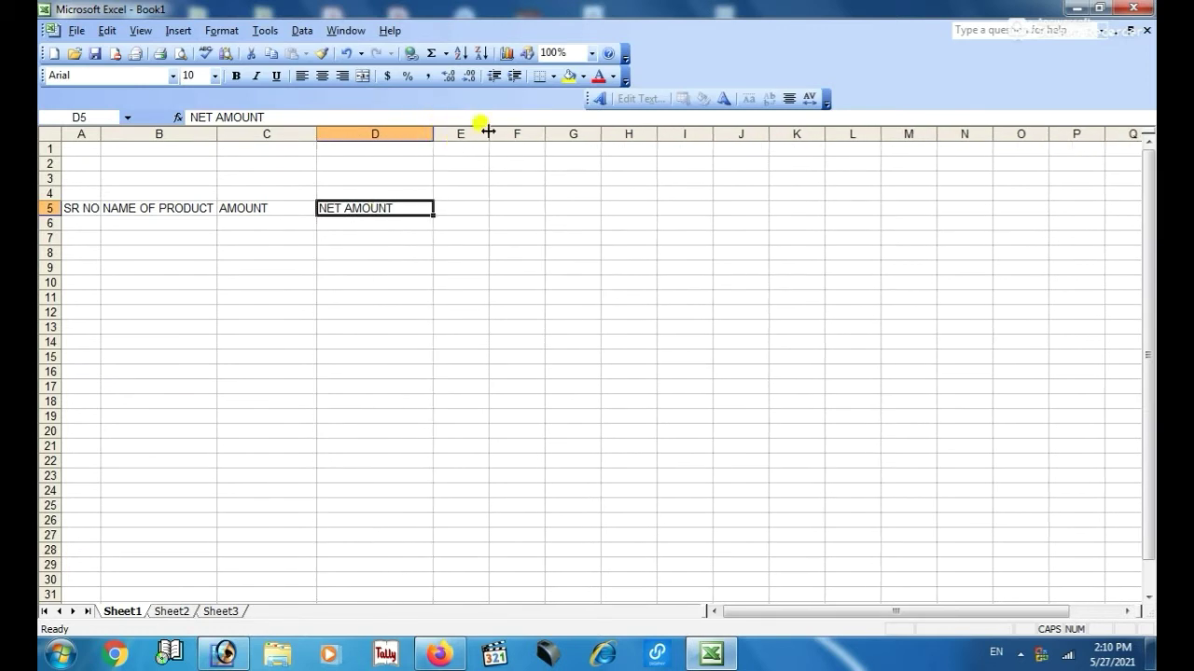
- Move the AMOUNT and NET AMOUNT headers one column over to D5:E5, leaving C5 empty
left_click(285, 206)
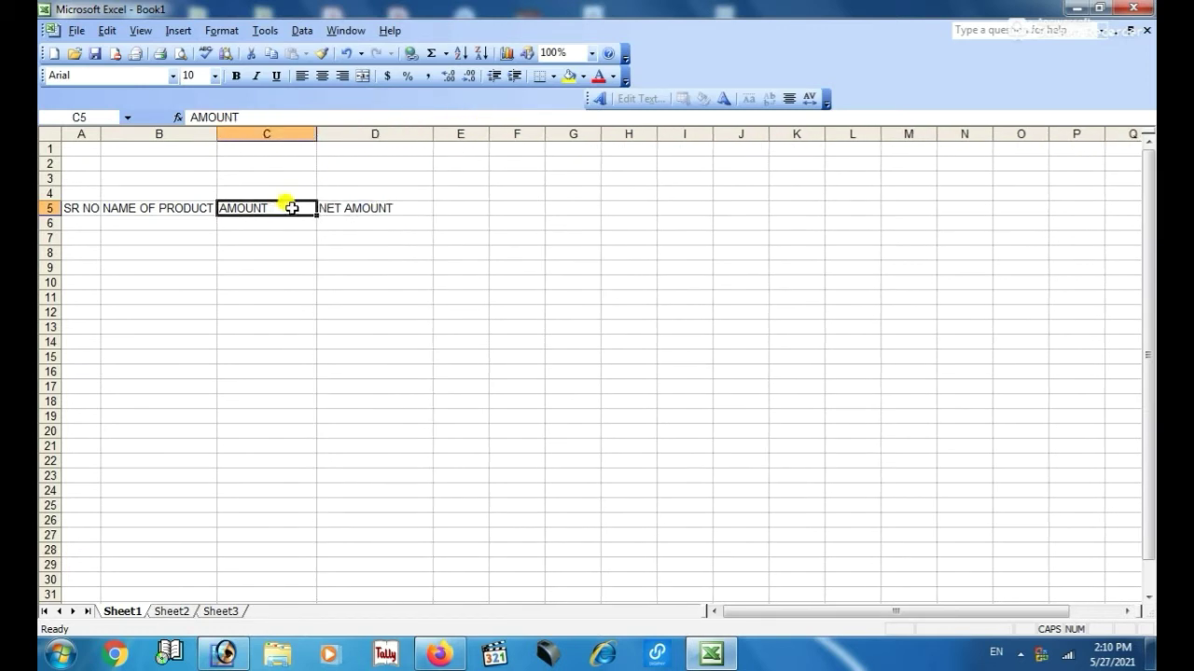
key("shift+Right")
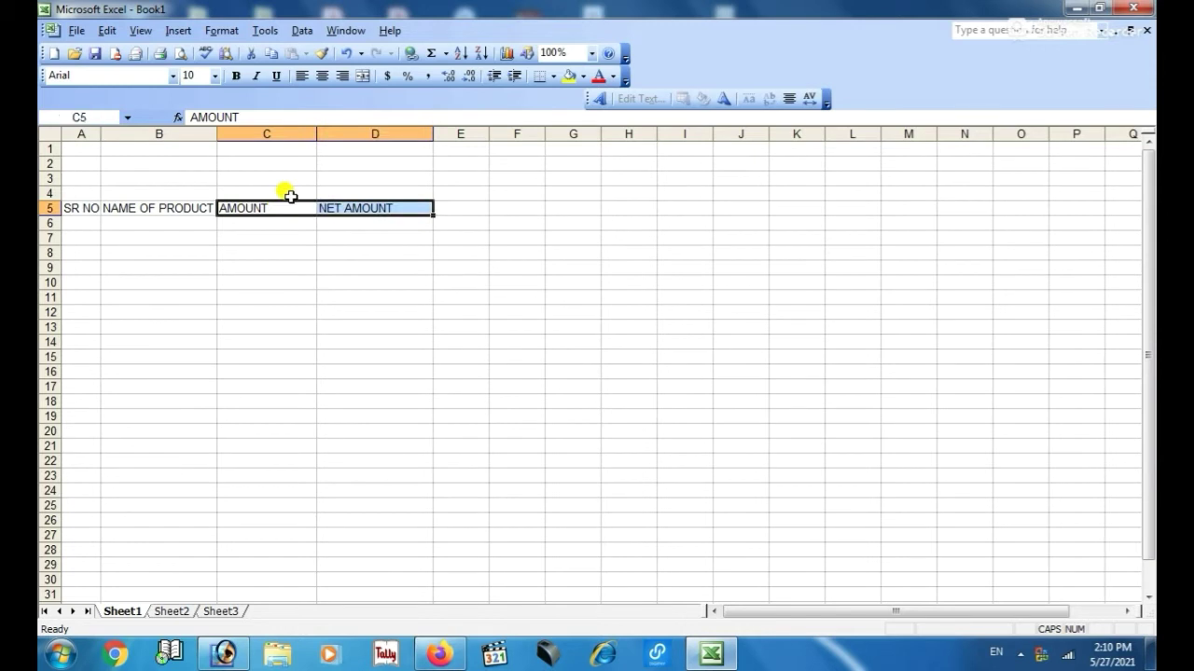
key("ctrl+c")
key("Right")
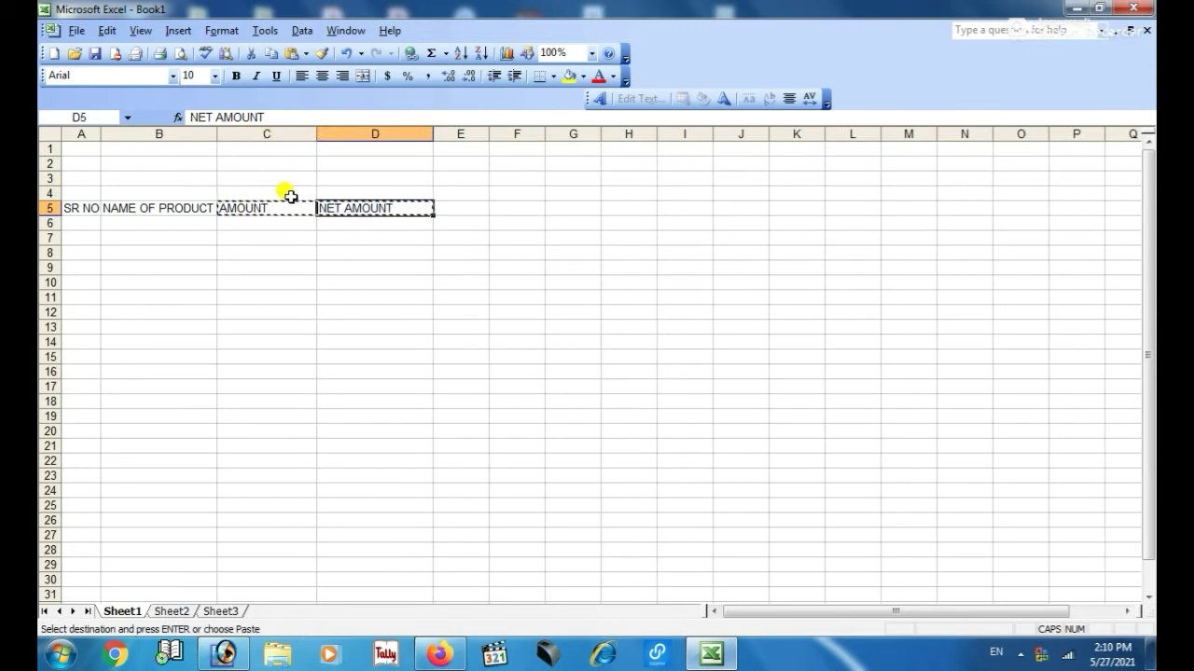
key("ctrl+v")
left_click(230, 209)
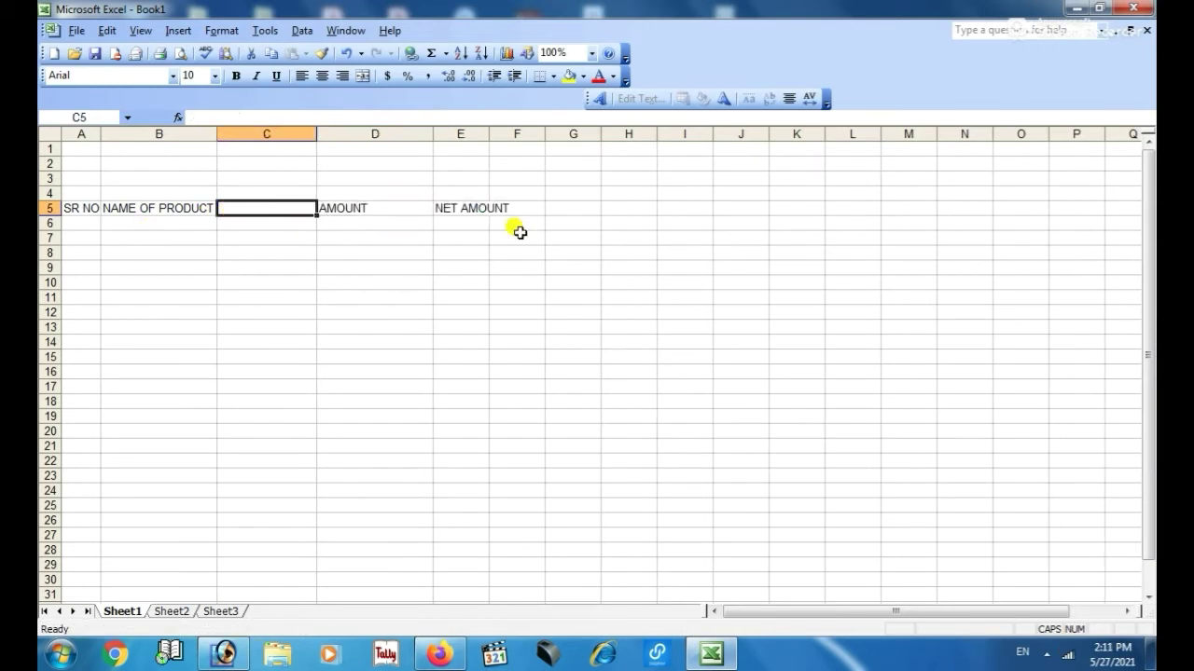
- Enter the header QUANTITY in the empty cell C5
type("QUA")
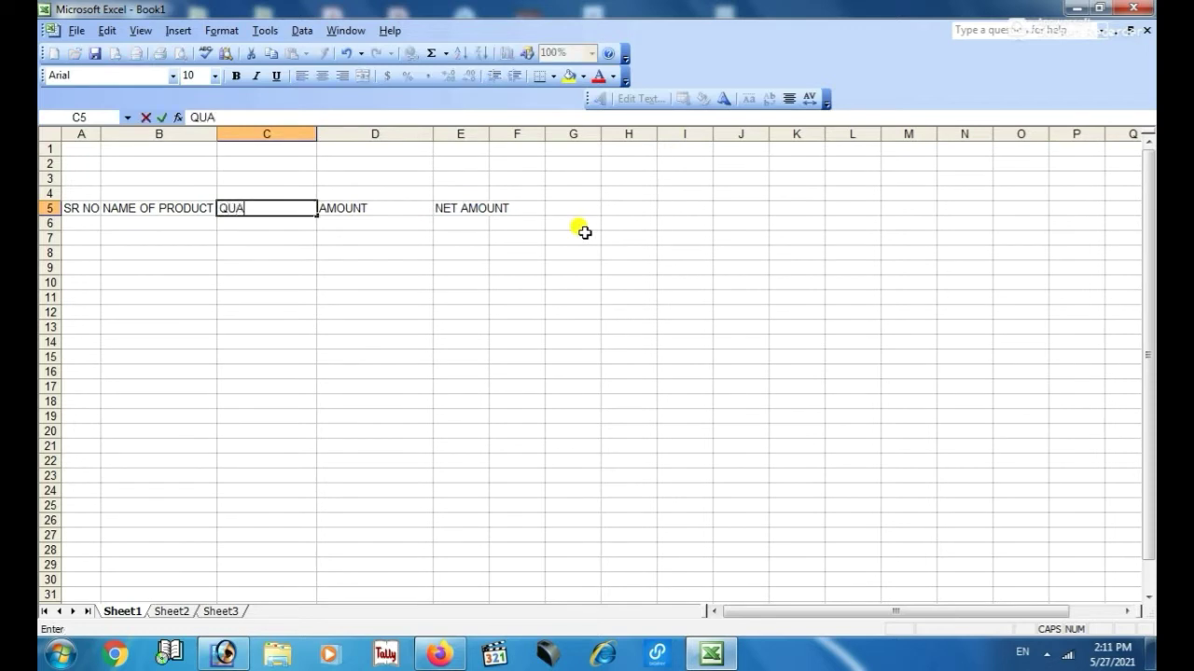
type("NTITY")
key("Tab")
- Add the header DICOUNT in E5 between AMOUNT and NET AMOUNT, with NET AMOUNT in F5
key("Tab")
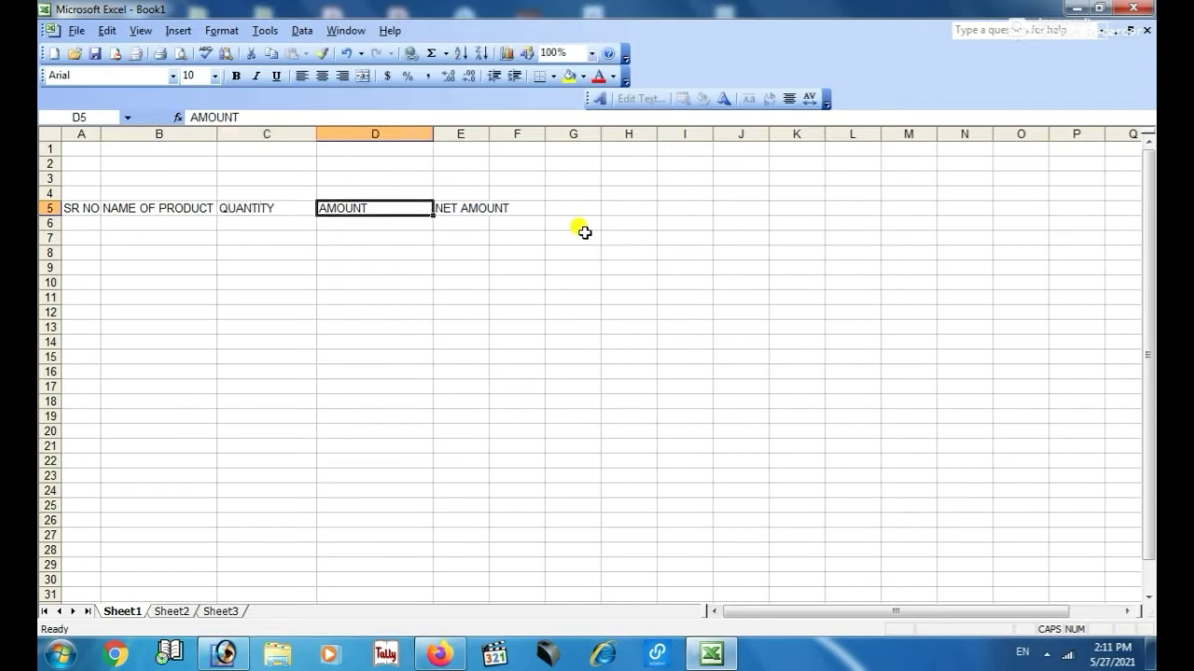
key("Tab")
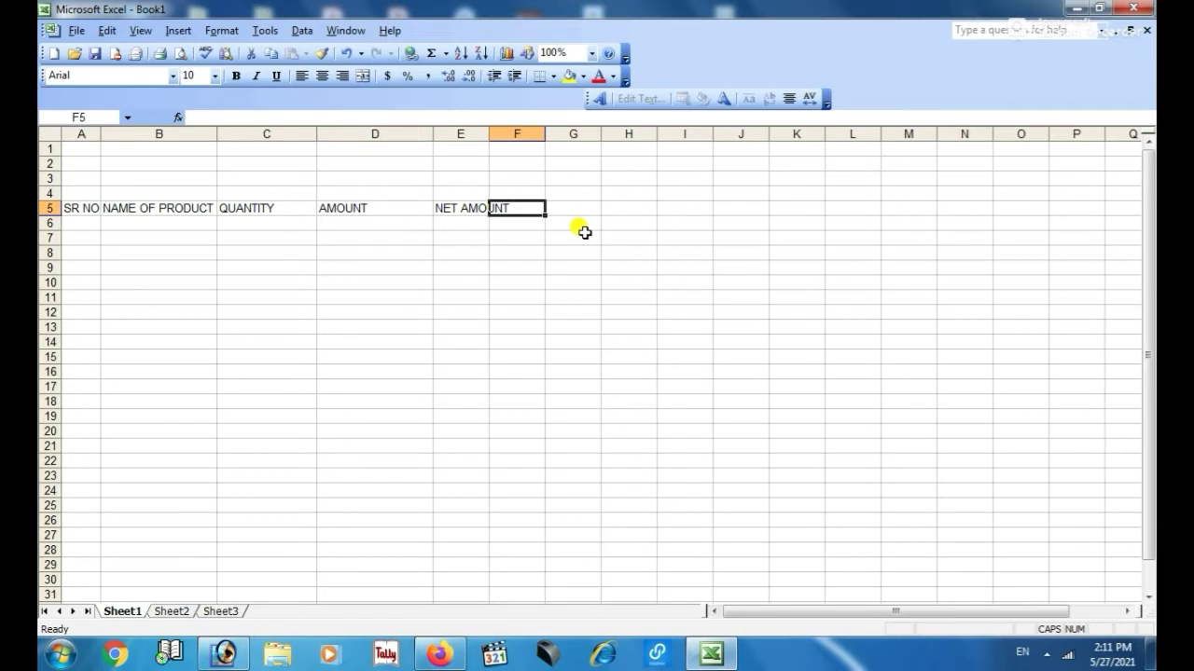
type("D")
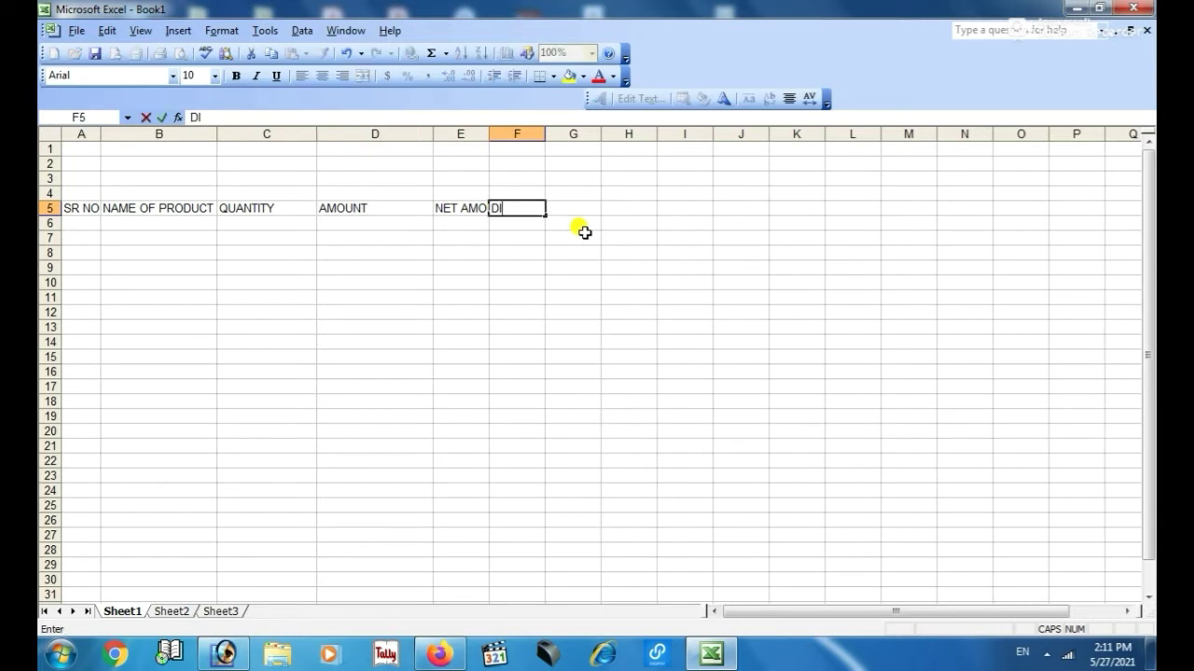
type("I")
- Apply all borders and bold formatting to the table range A5:F28
left_click_drag(81, 208, 471, 550)
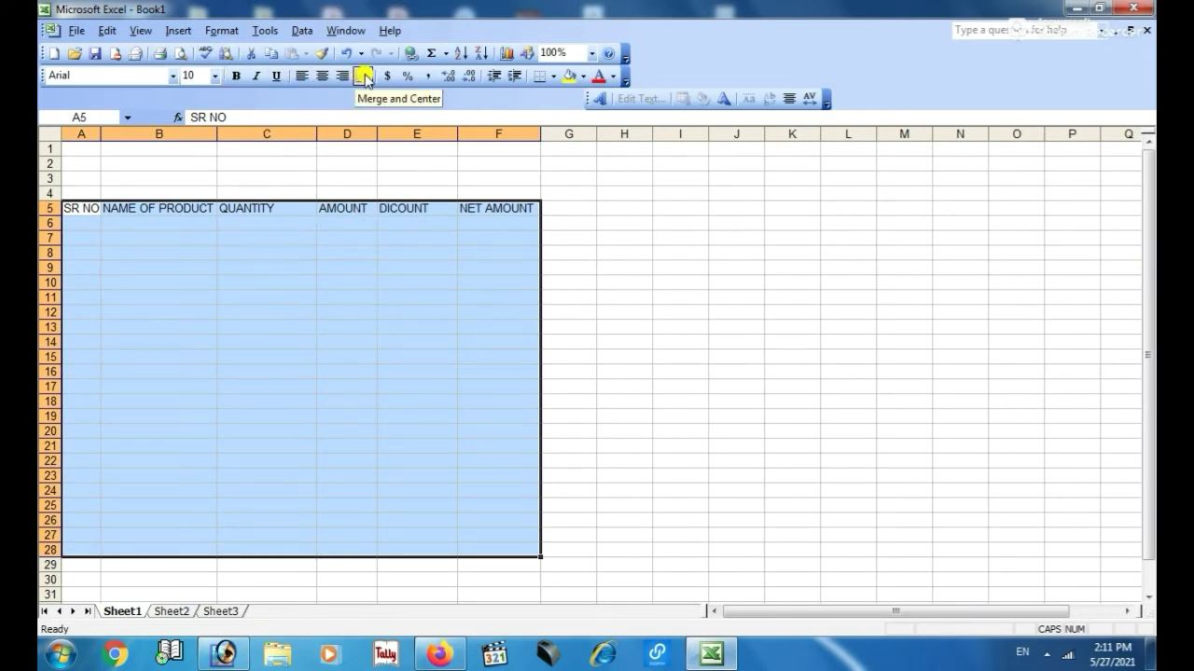
left_click(553, 77)
left_click(547, 156)
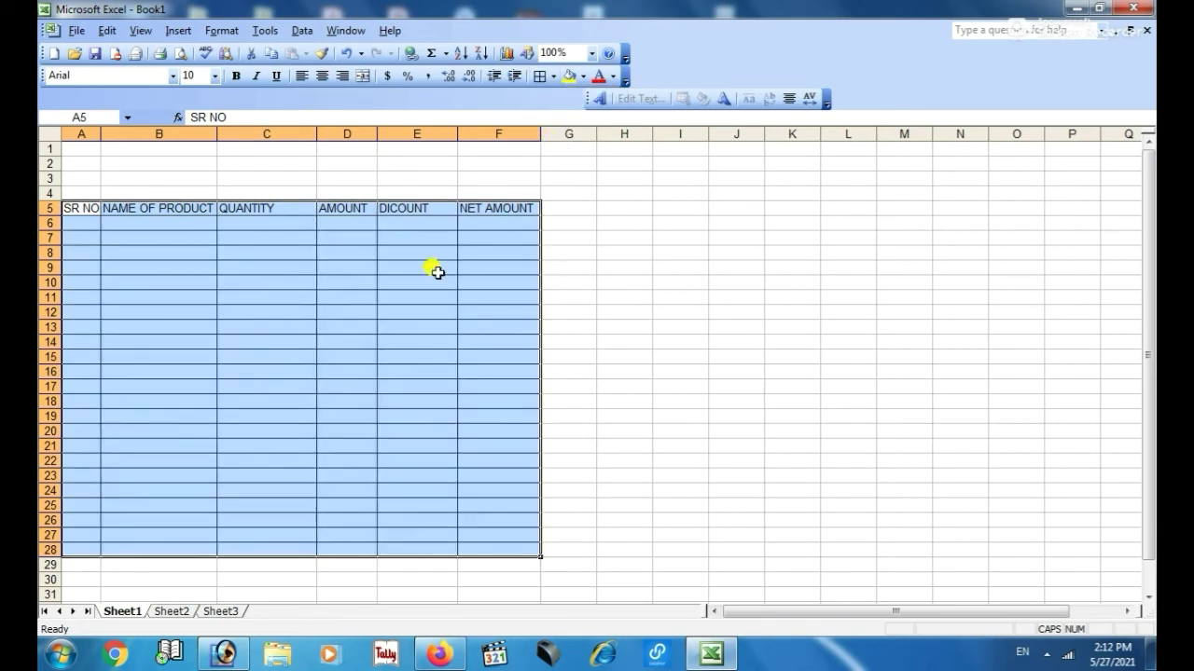
left_click(236, 75)
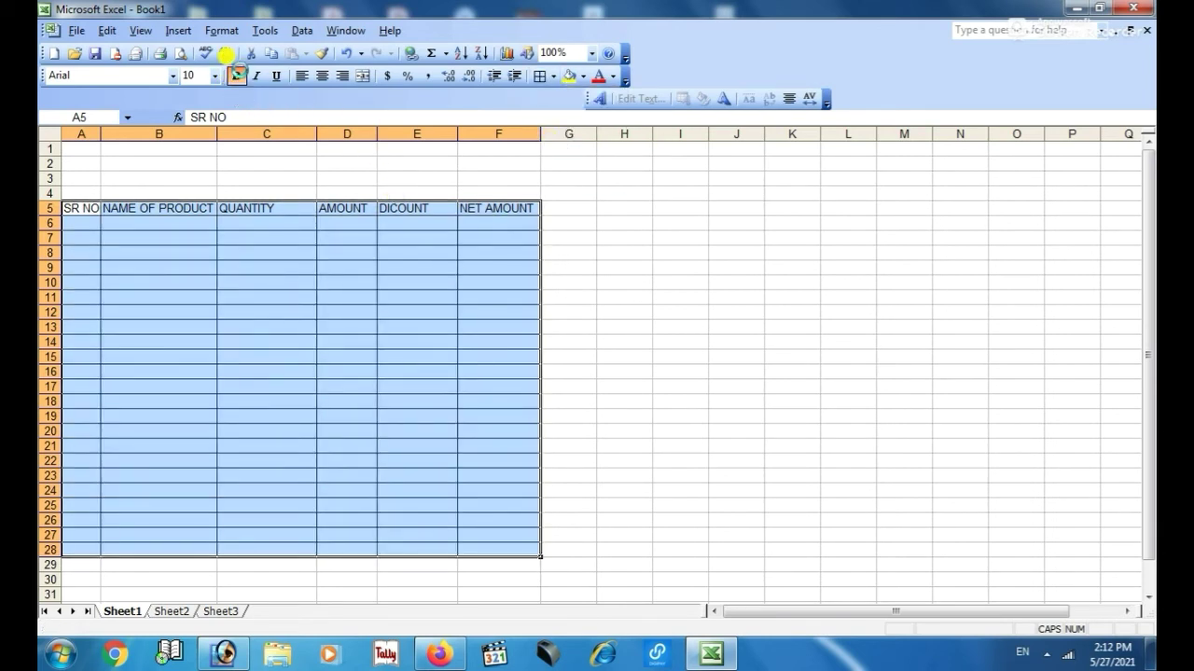
left_click(268, 318)
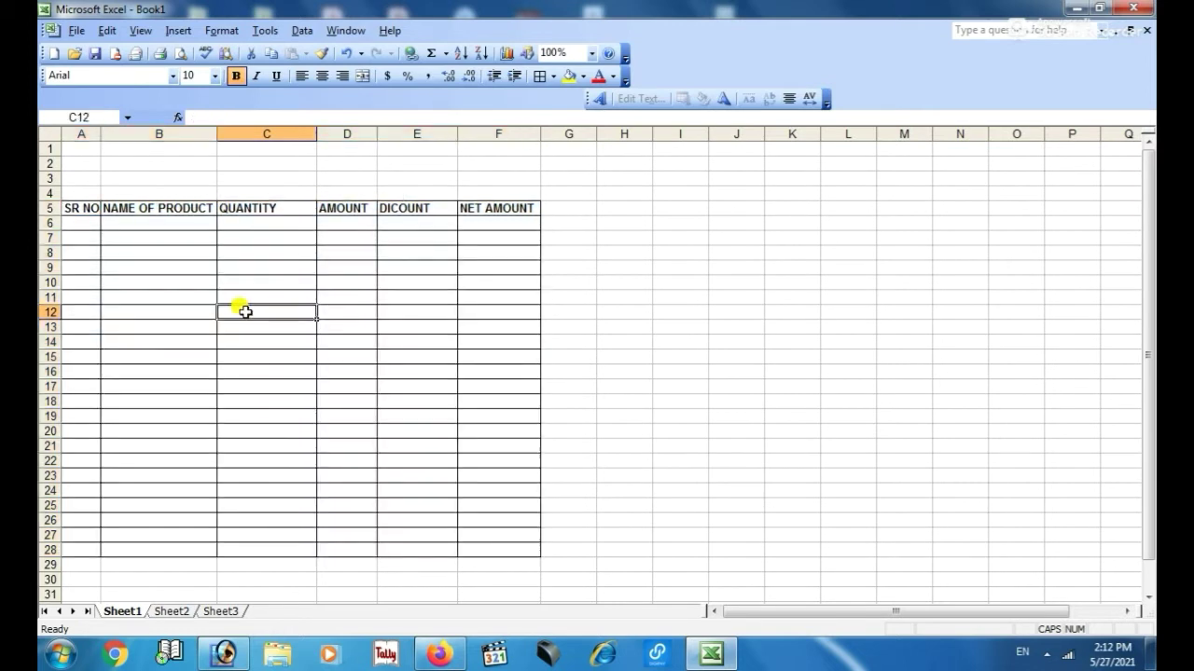
- Merge and center A1:F4 above the table and enter the title SERVICE AND SALES
left_click_drag(79, 150, 495, 189)
left_click(361, 76)
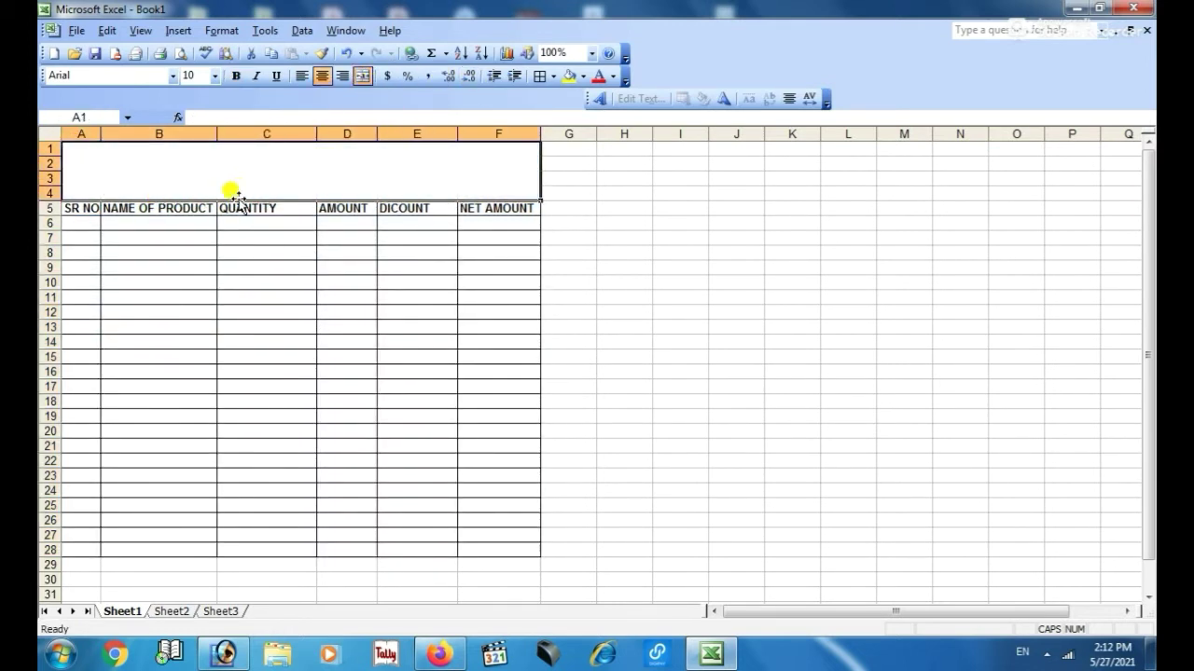
type("S")
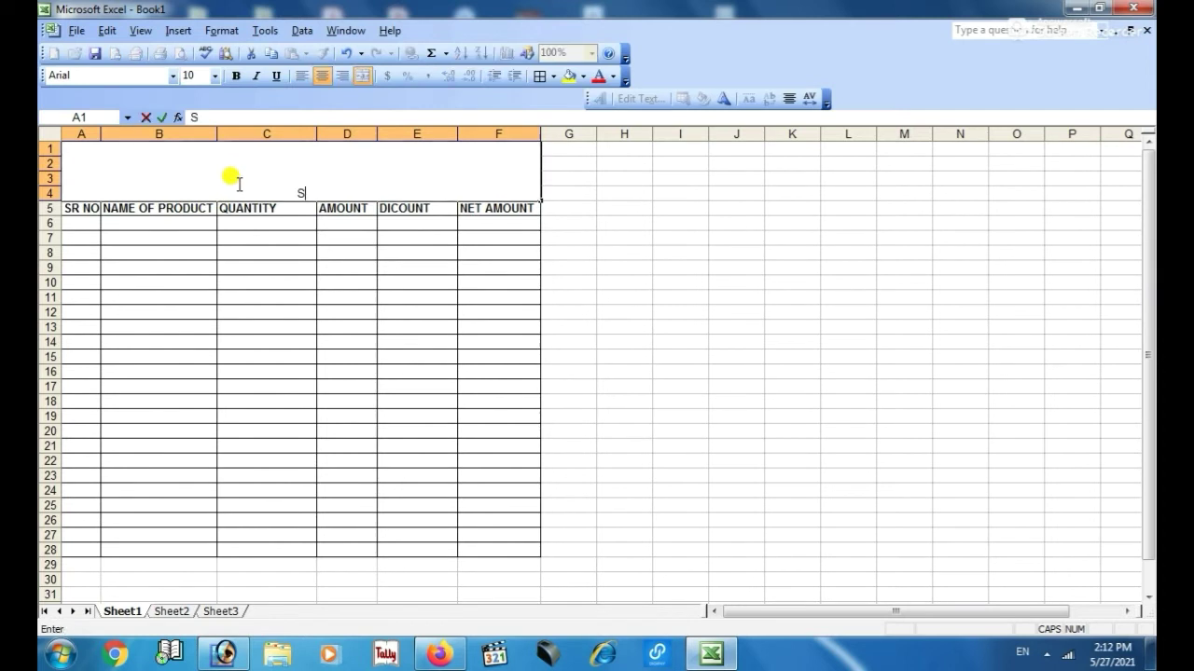
type("ERVICE A")
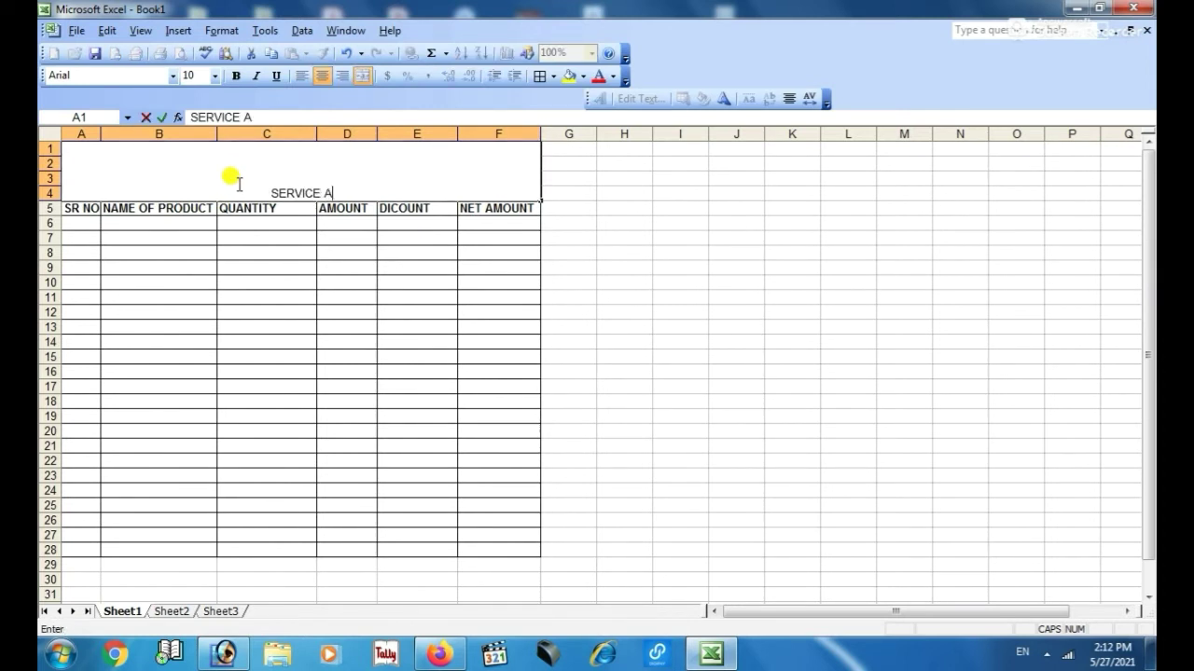
type("ND SE")
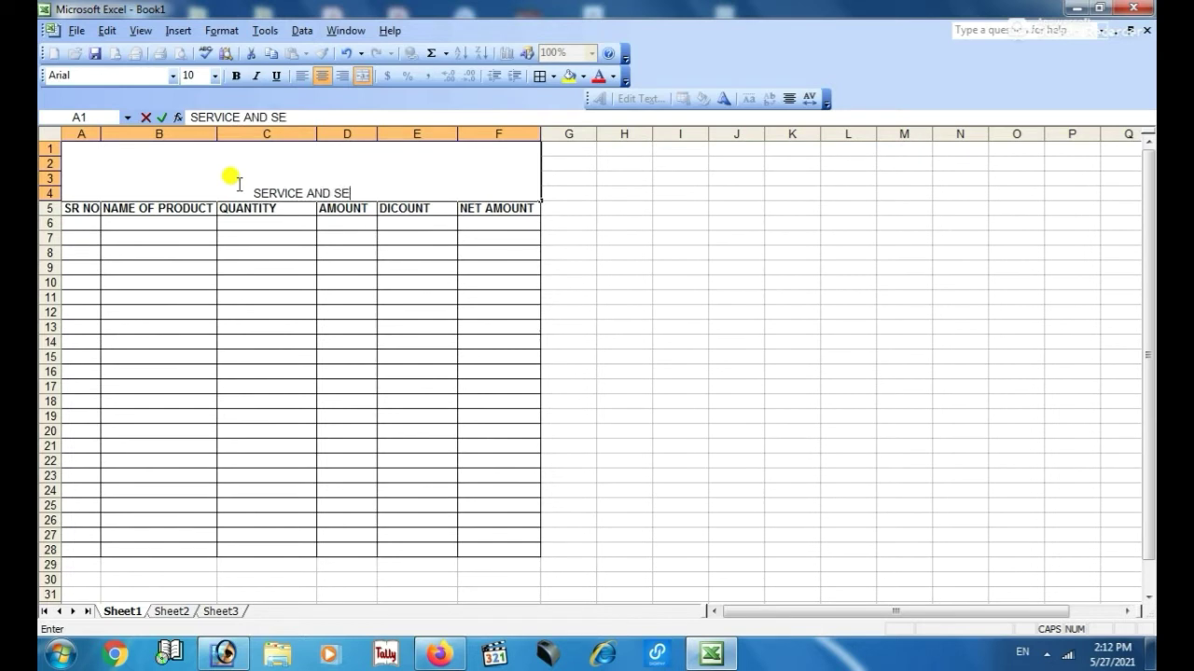
key("BackSpace")
type("ALES")
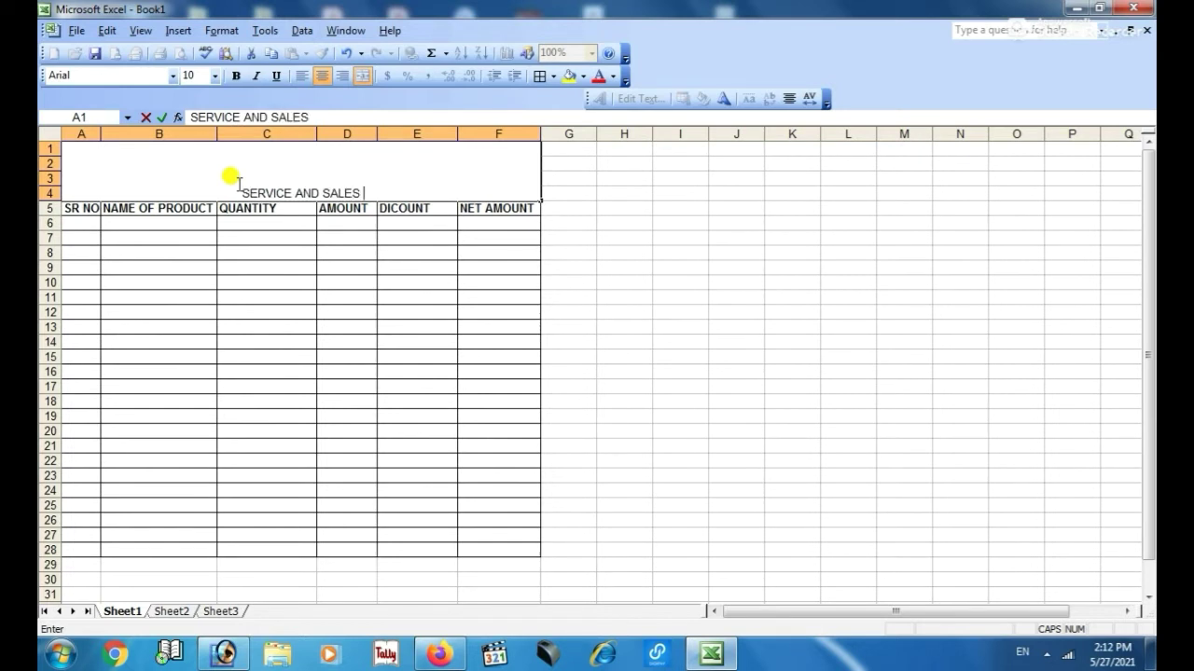
- Make the SERVICE AND SALES title bold and set its font size to 36
left_click_drag(241, 191, 373, 190)
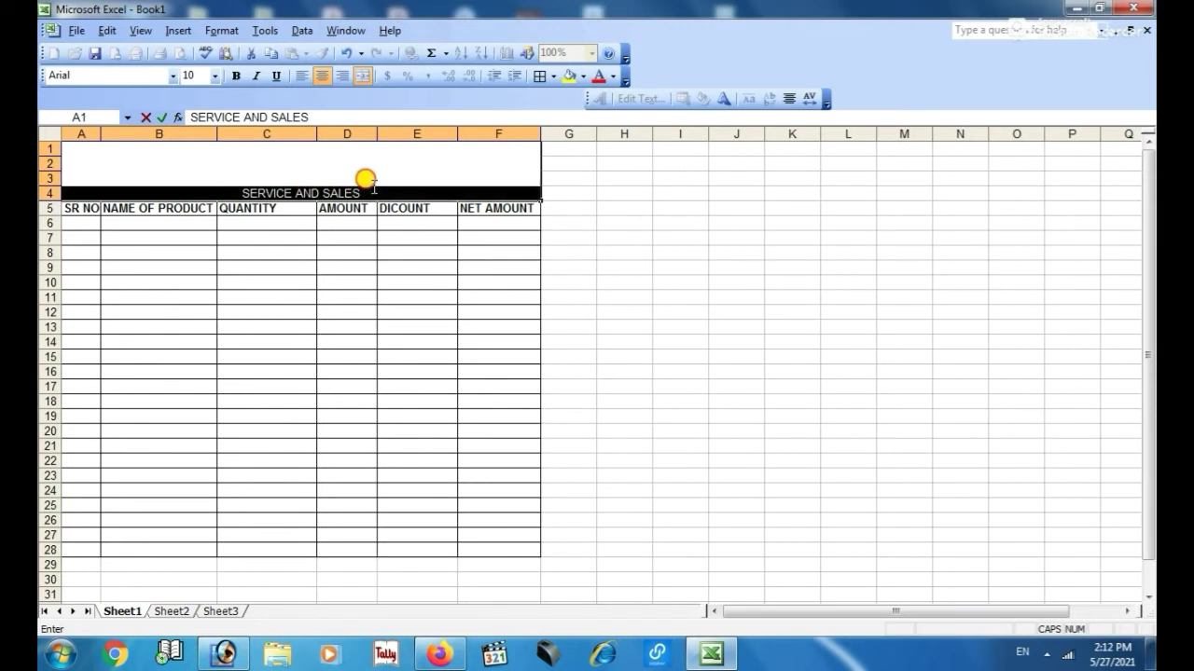
left_click(236, 77)
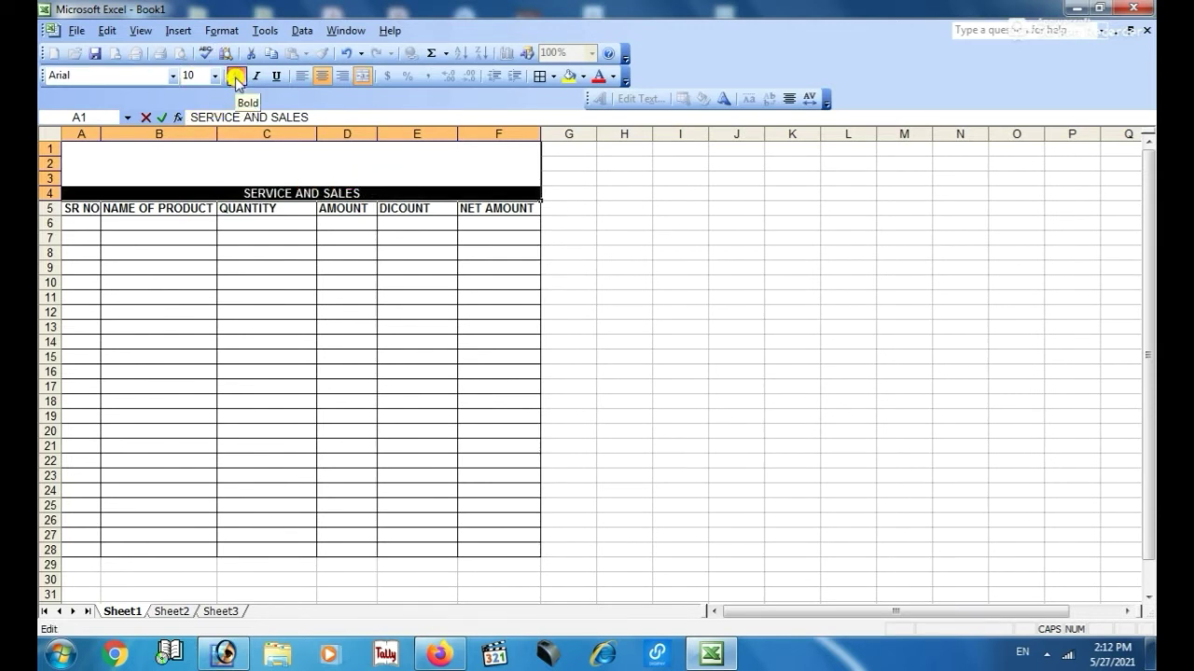
left_click(214, 76)
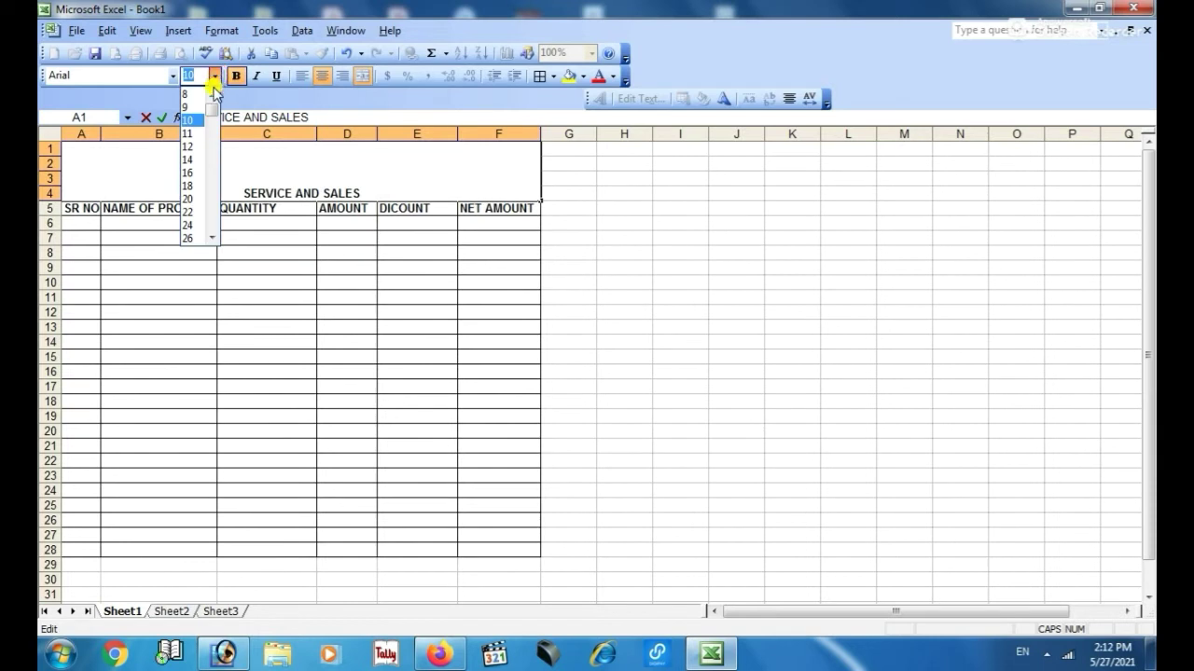
scroll(194, 234, "down", 2)
left_click(192, 227)
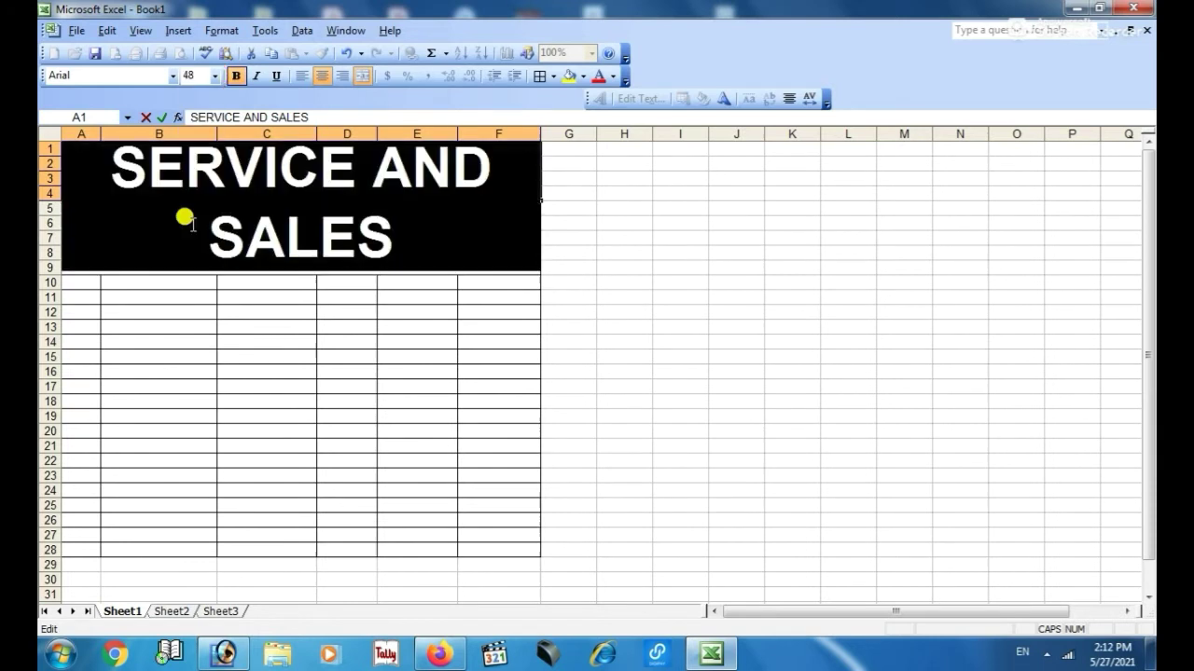
left_click(215, 75)
left_click(203, 226)
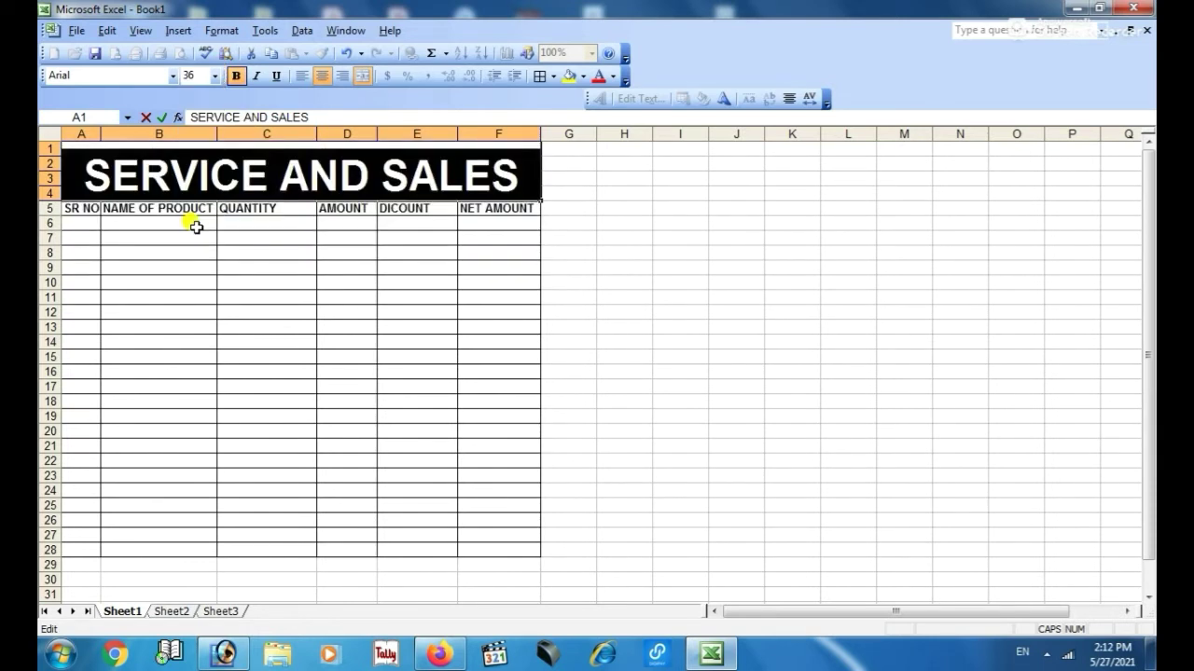
left_click(337, 222)
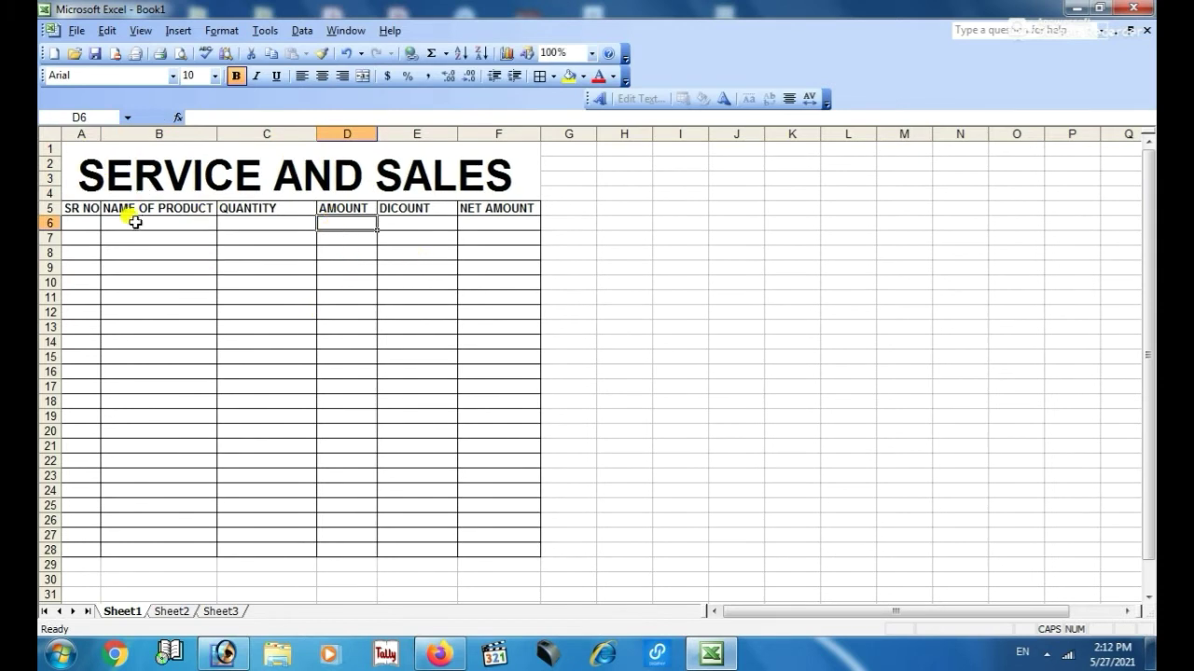
- Change the first word of the merged title to SARVICE so it reads SARVICE AND SALES
left_click(128, 174)
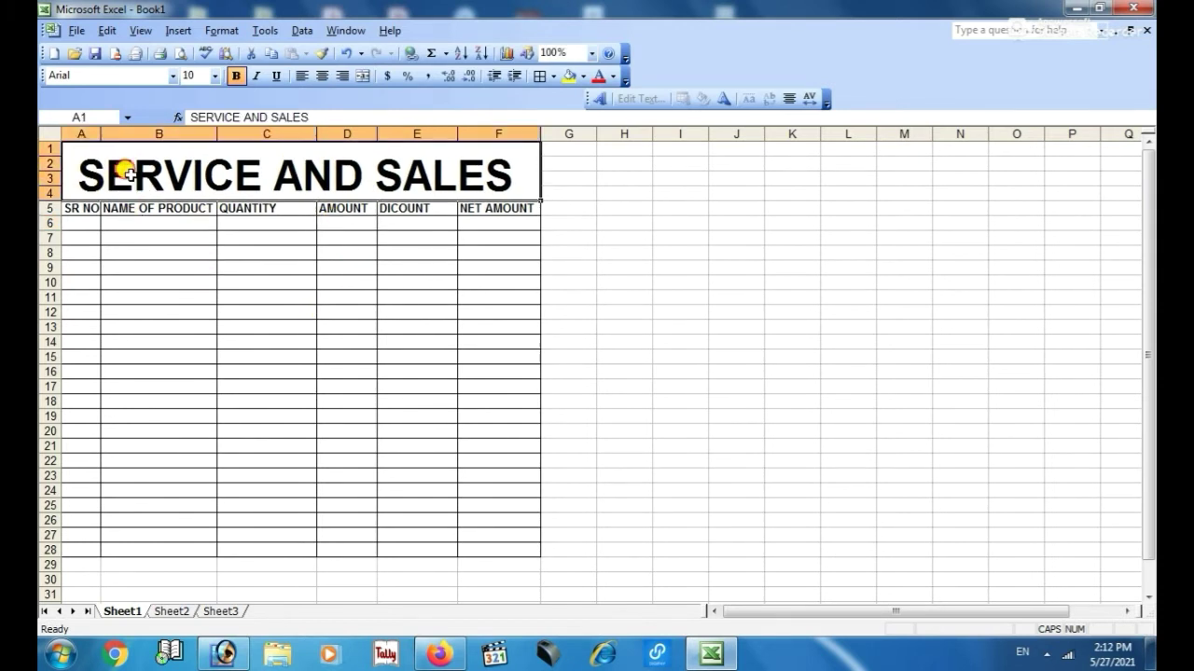
double_click(128, 174)
key("BackSpace")
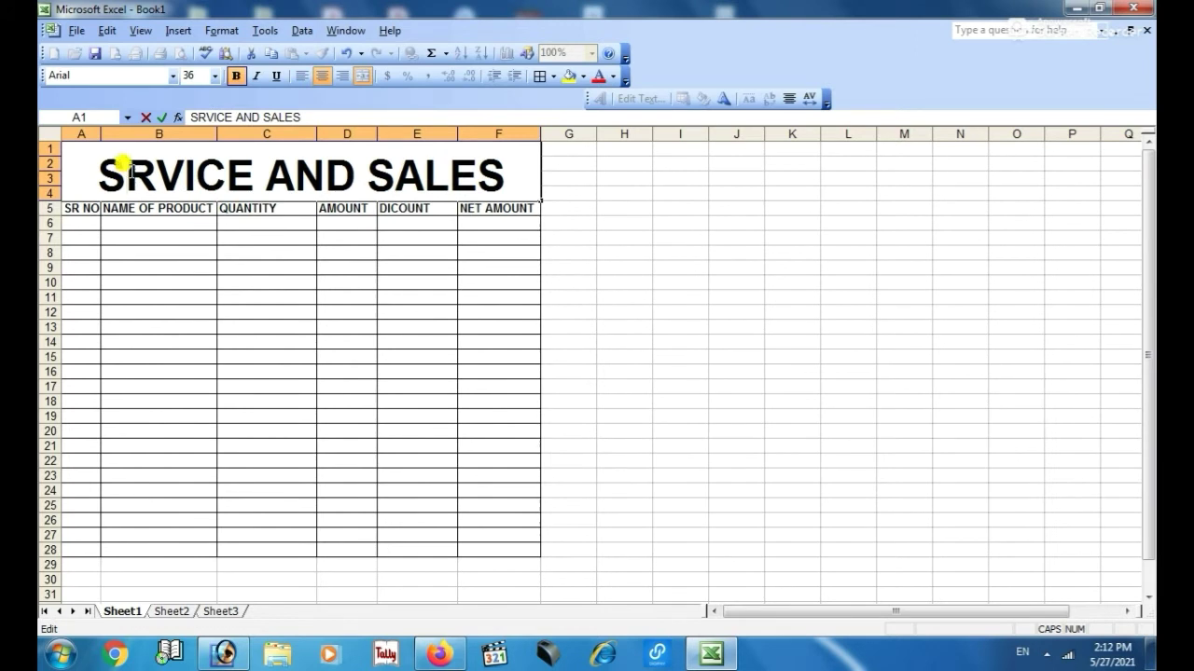
type("A")
left_click(172, 251)
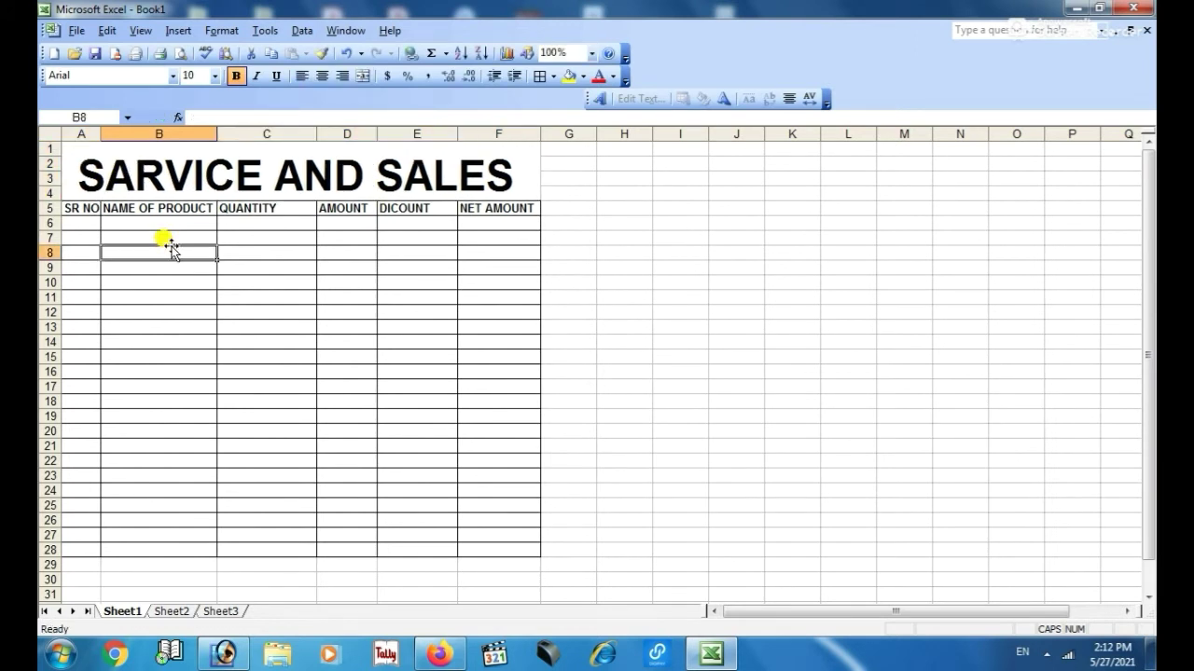
- Correct the first word of the merged title so it reads SERVICE AND SALES
double_click(129, 179)
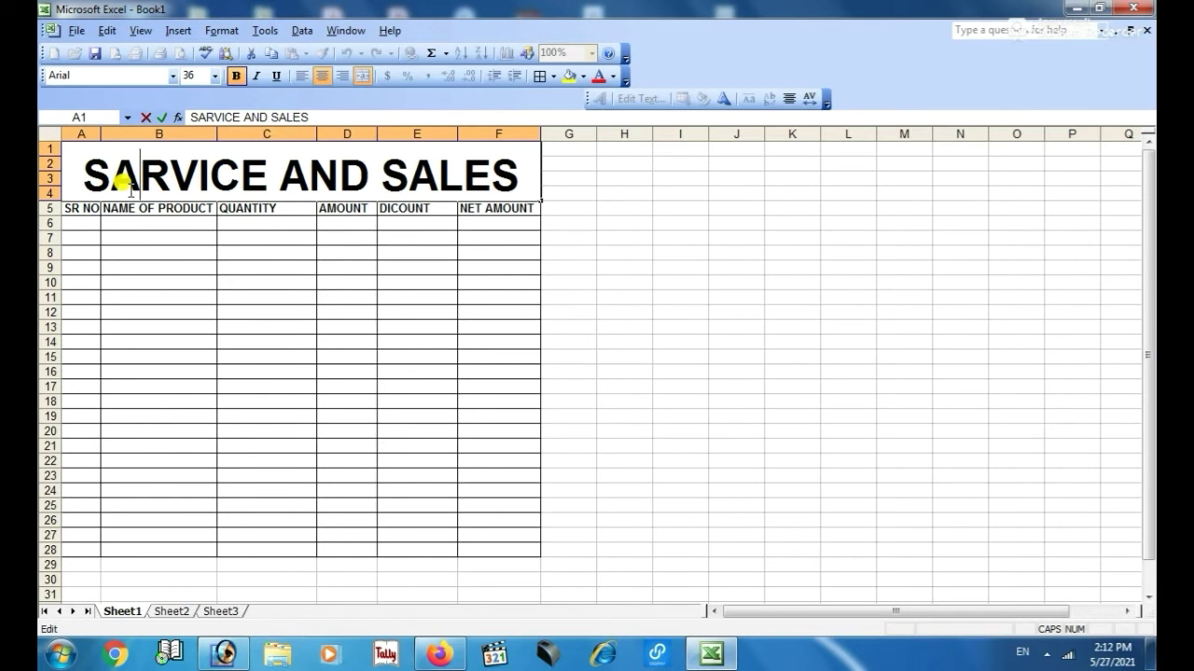
key("BackSpace")
type("E")
left_click(167, 251)
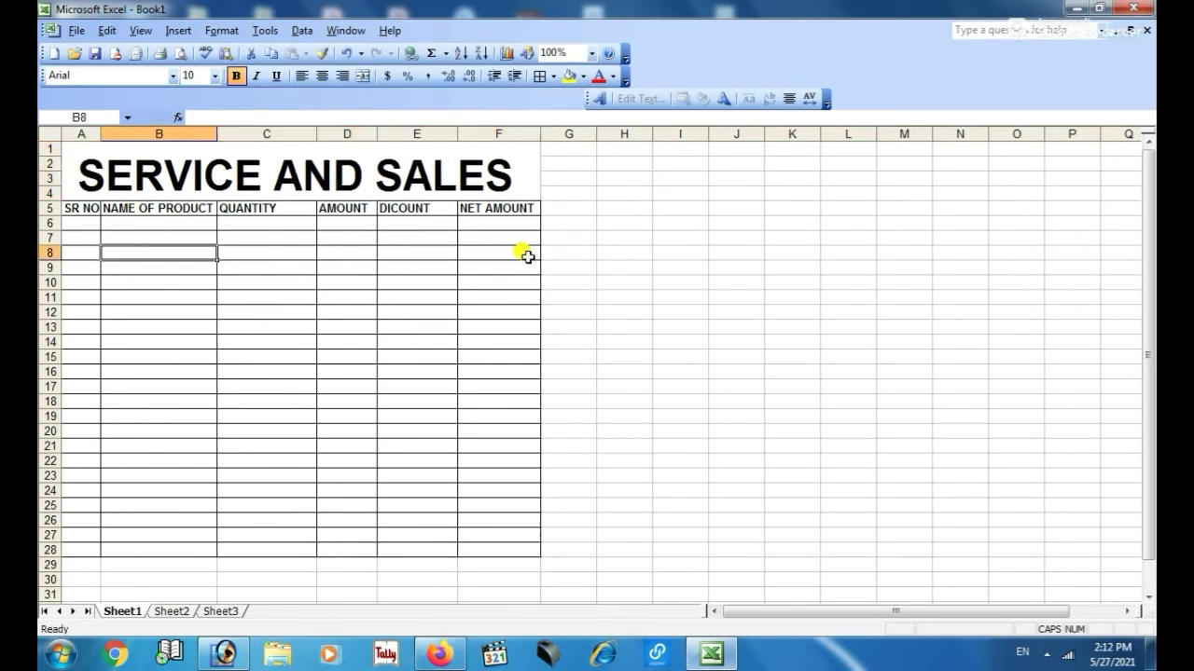
- Enter the serial numbers 1 and 2 in cells A6 and A7 under SR NO
left_click(93, 222)
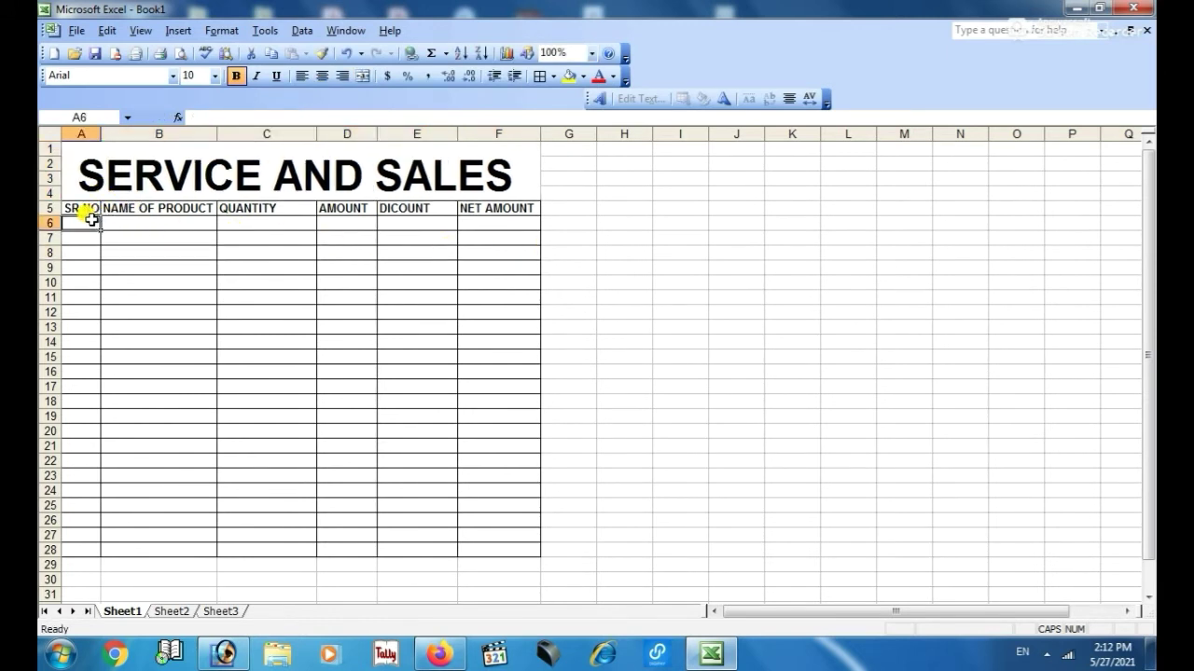
type("1")
key("Return")
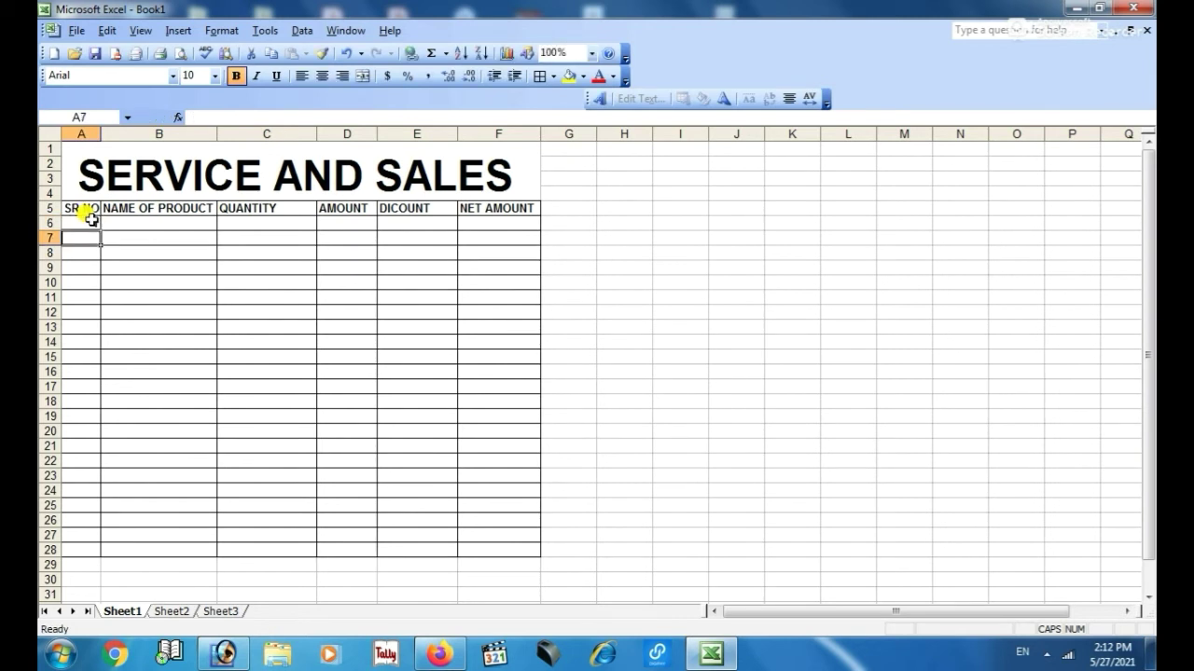
type("2")
key("Return")
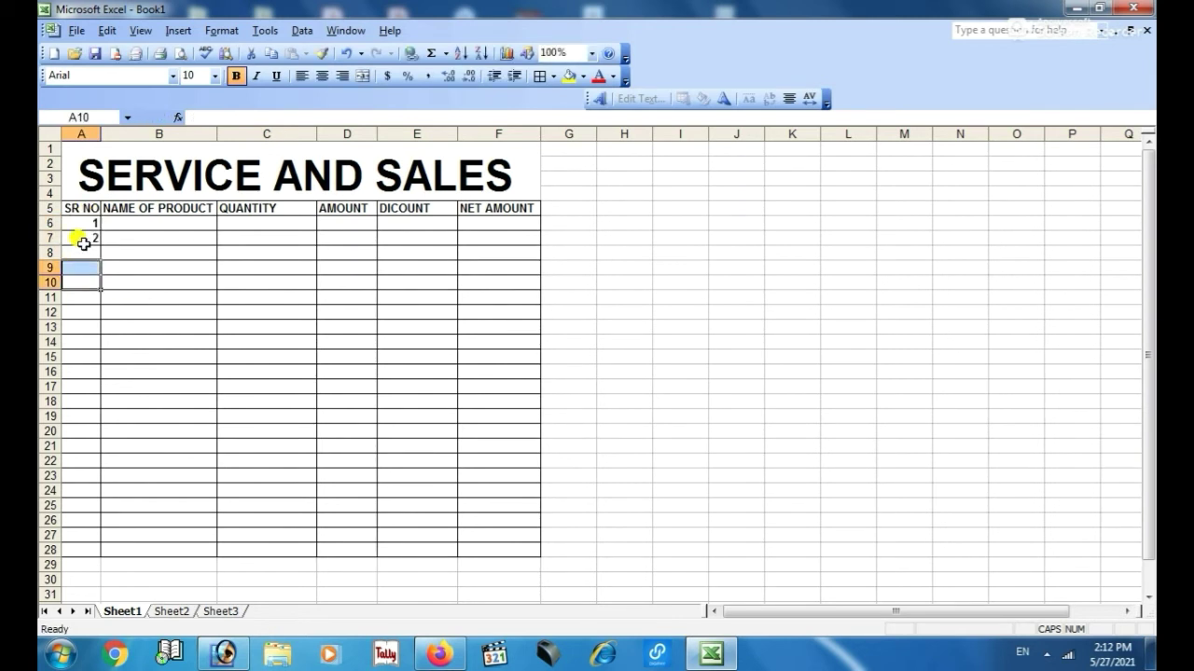
- Fill the serial numbers down A6:A27 as a column series of type AutoFill
left_click_drag(86, 223, 91, 537)
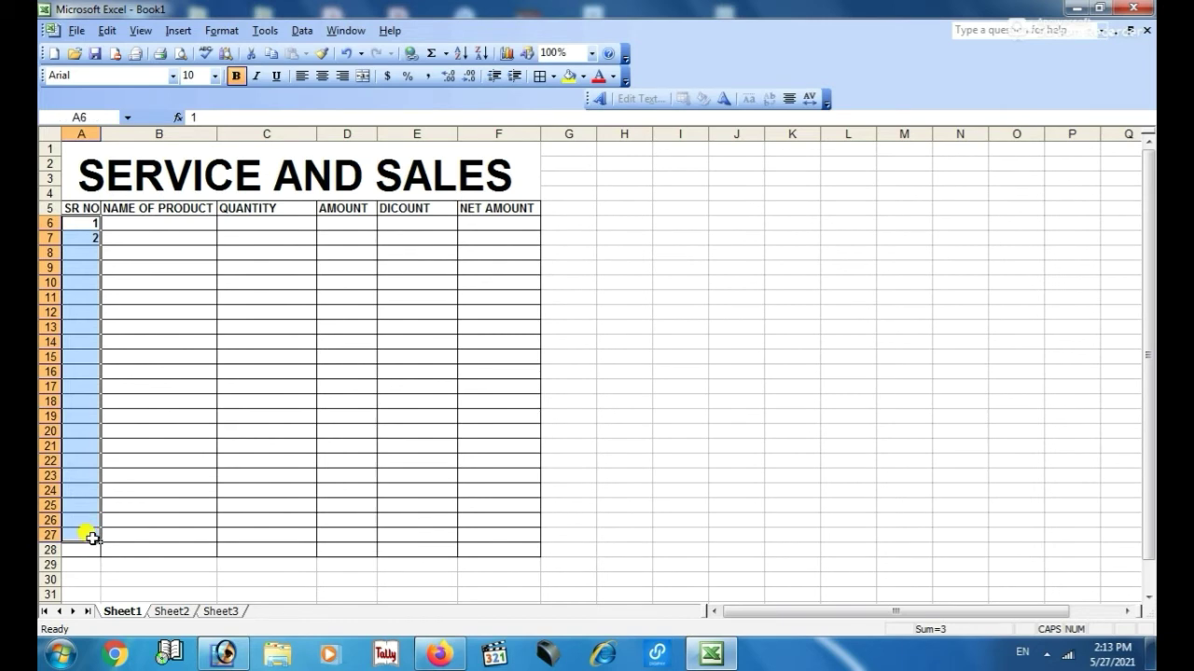
left_click(106, 29)
mouse_move(164, 177)
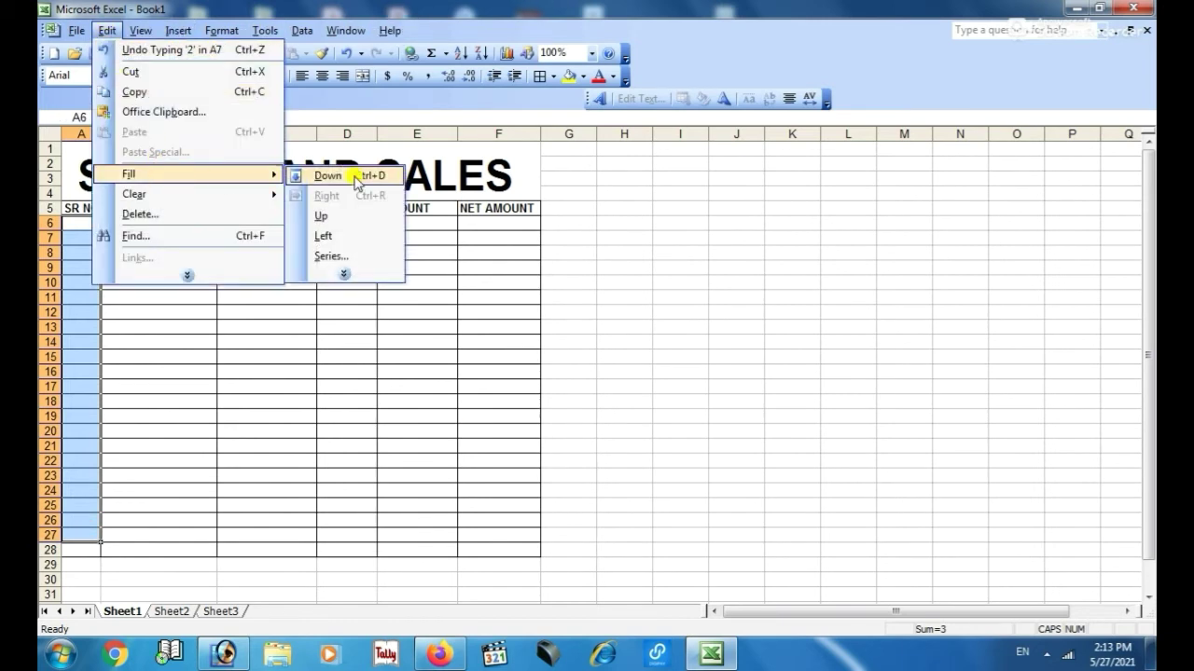
left_click(354, 257)
left_click(635, 282)
left_click(663, 335)
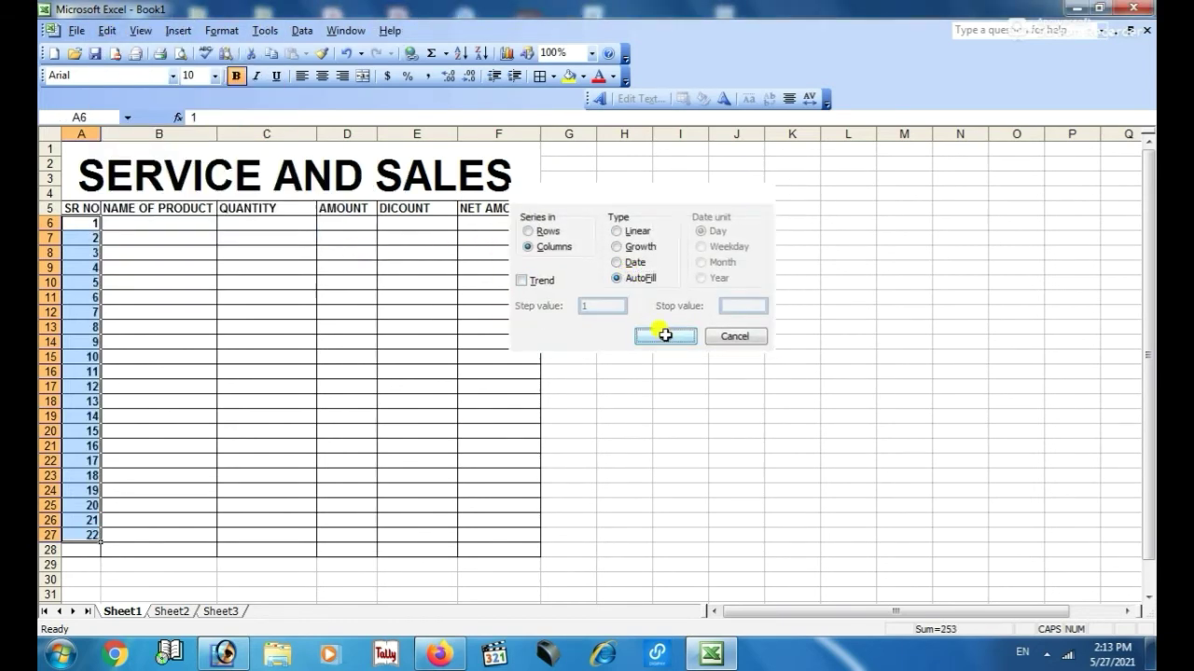
- Enter the first product in row 6 as MOUSE with quantity 10 and amount 150
left_click(147, 224)
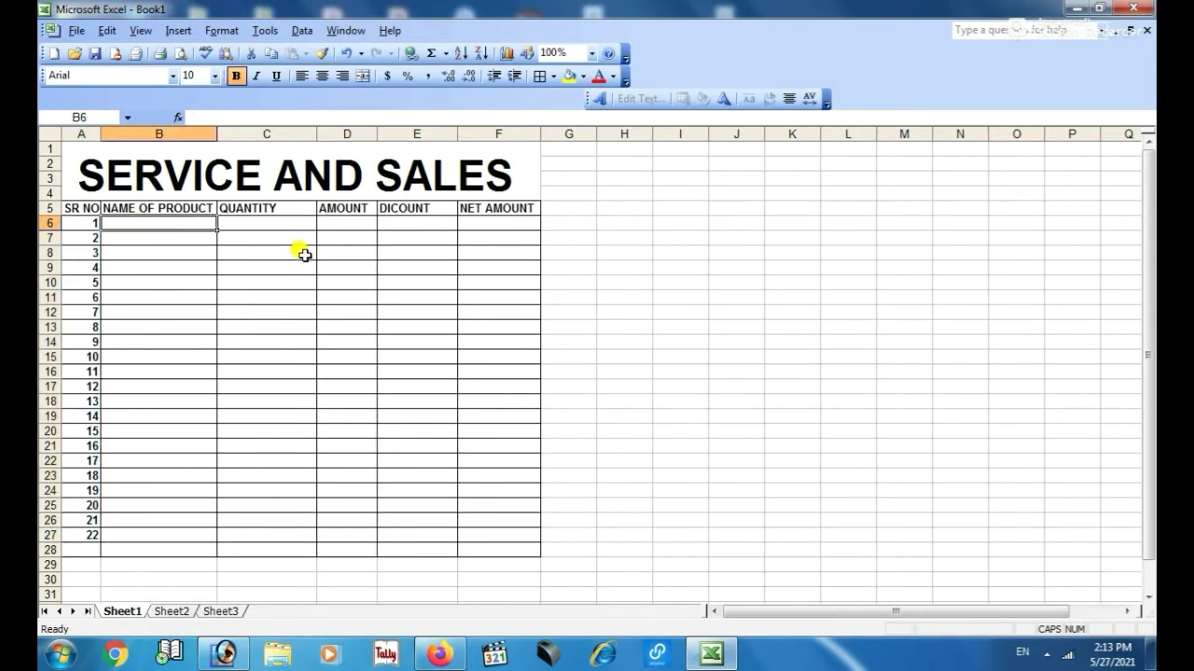
type("MOUSE")
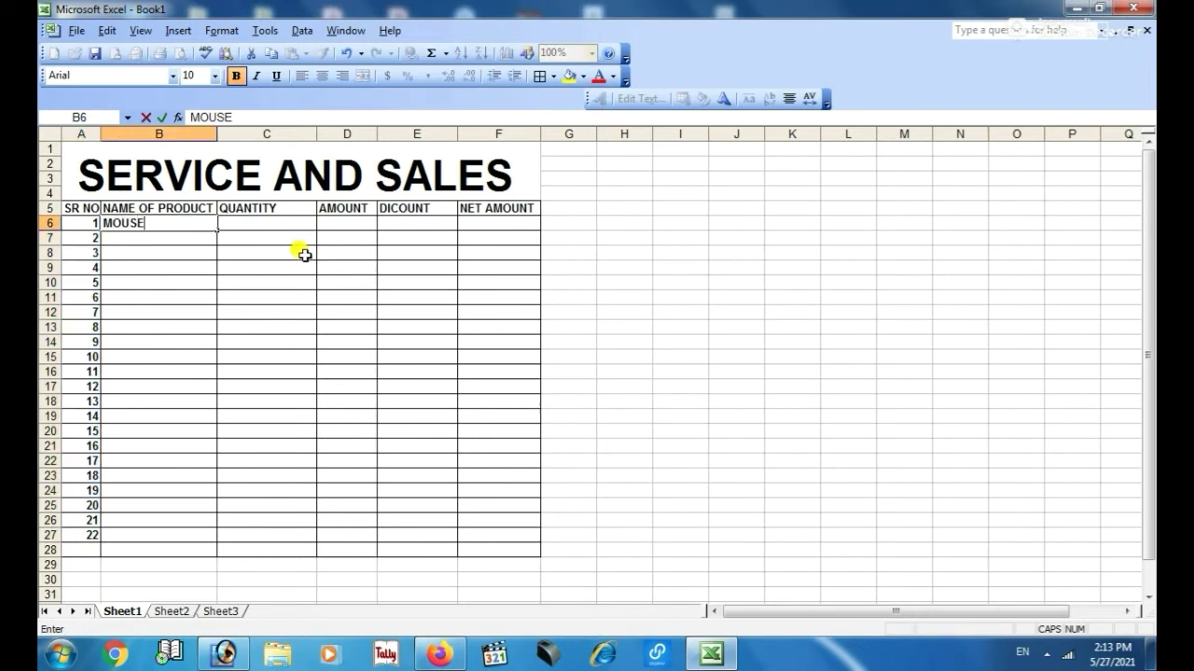
key("Tab")
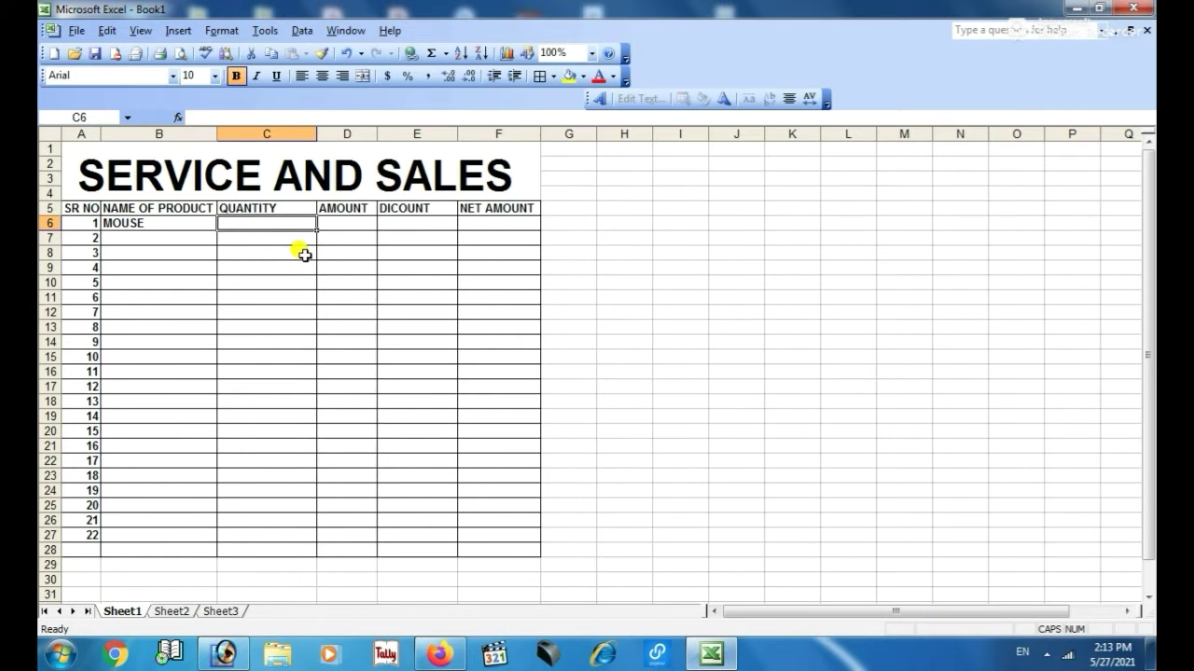
type("10")
key("Caps_Lock")
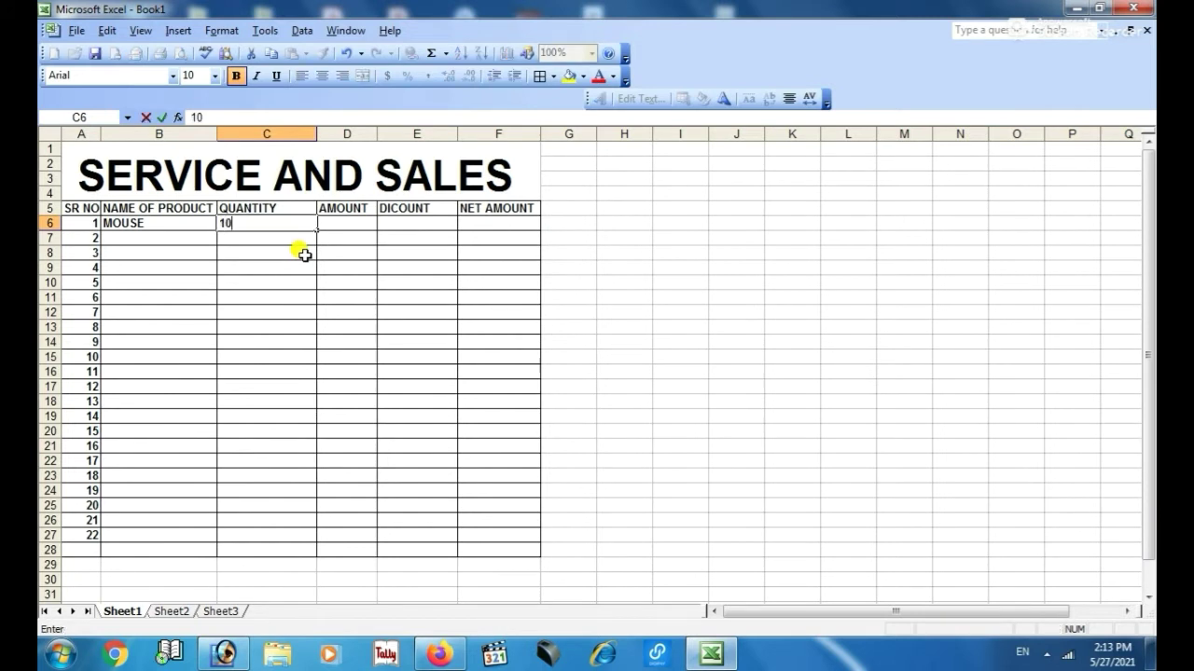
key("Tab")
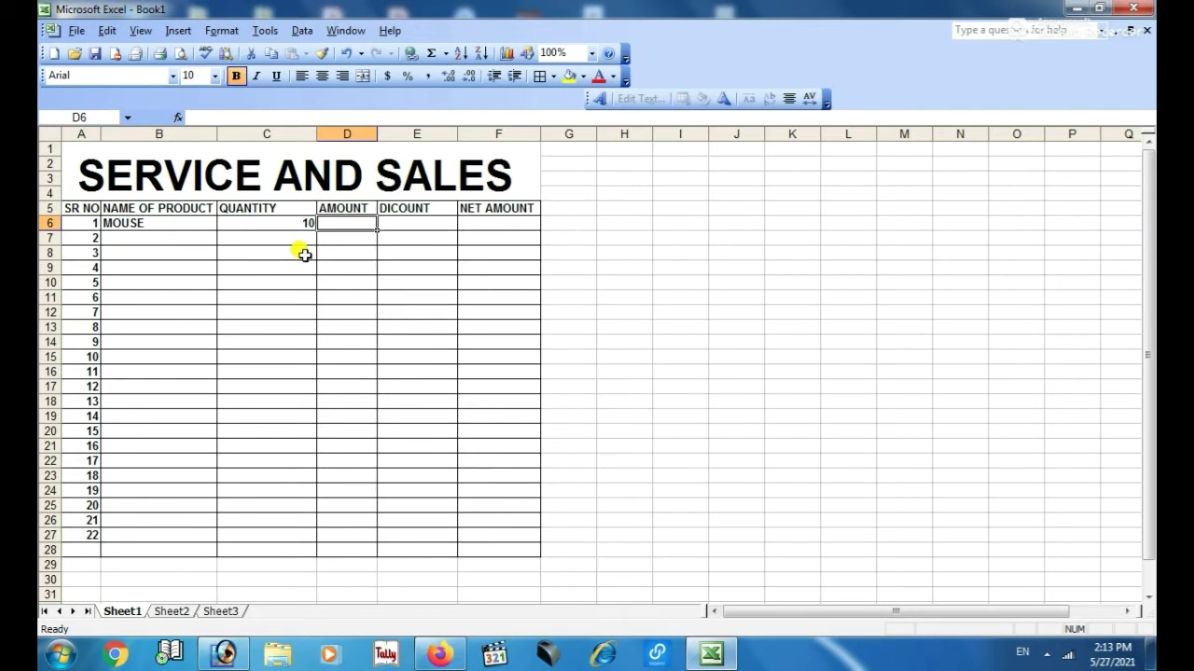
type("150")
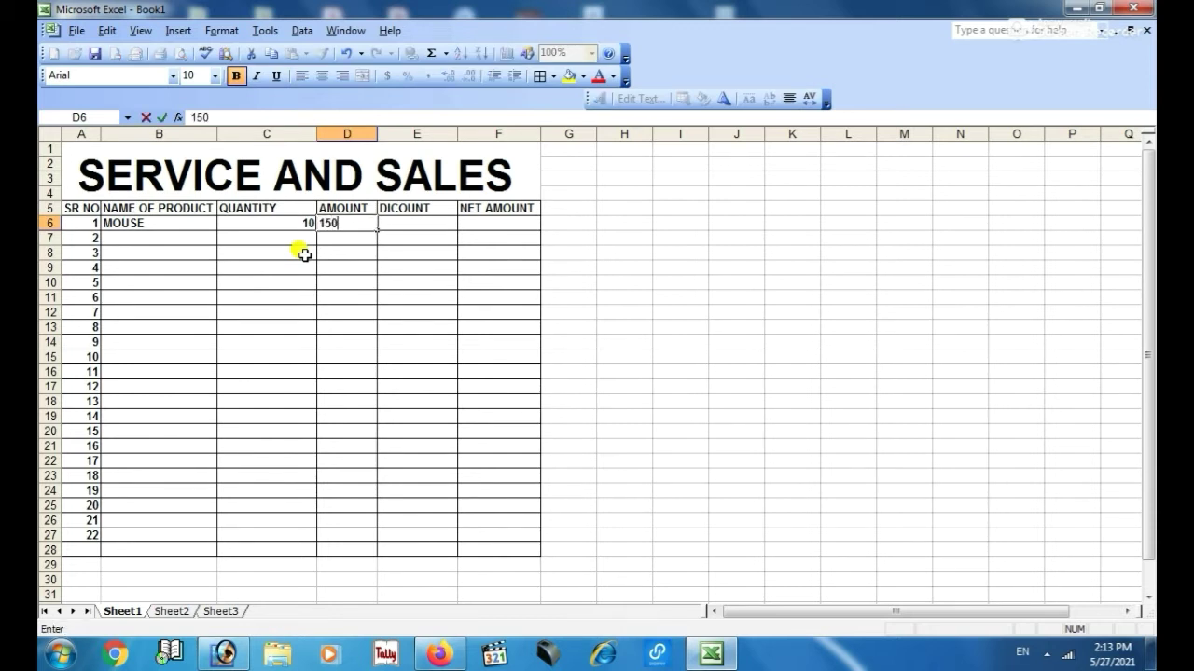
key("Tab")
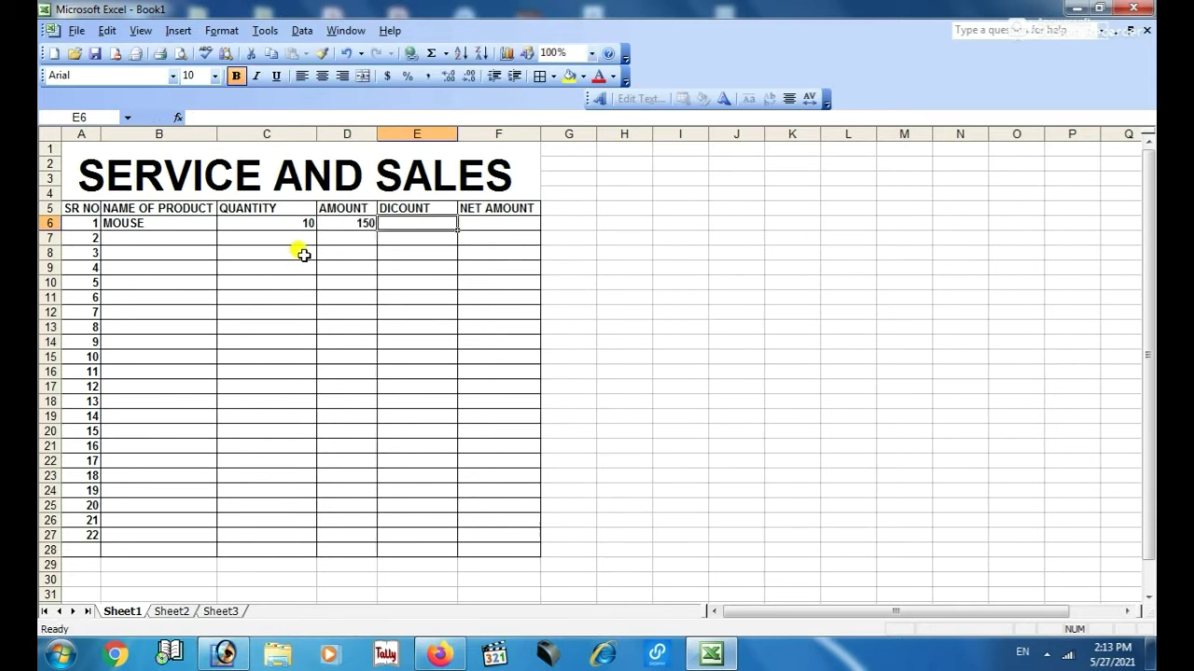
- Insert a new column before the DICOUNT column
left_click(397, 205)
left_click(175, 31)
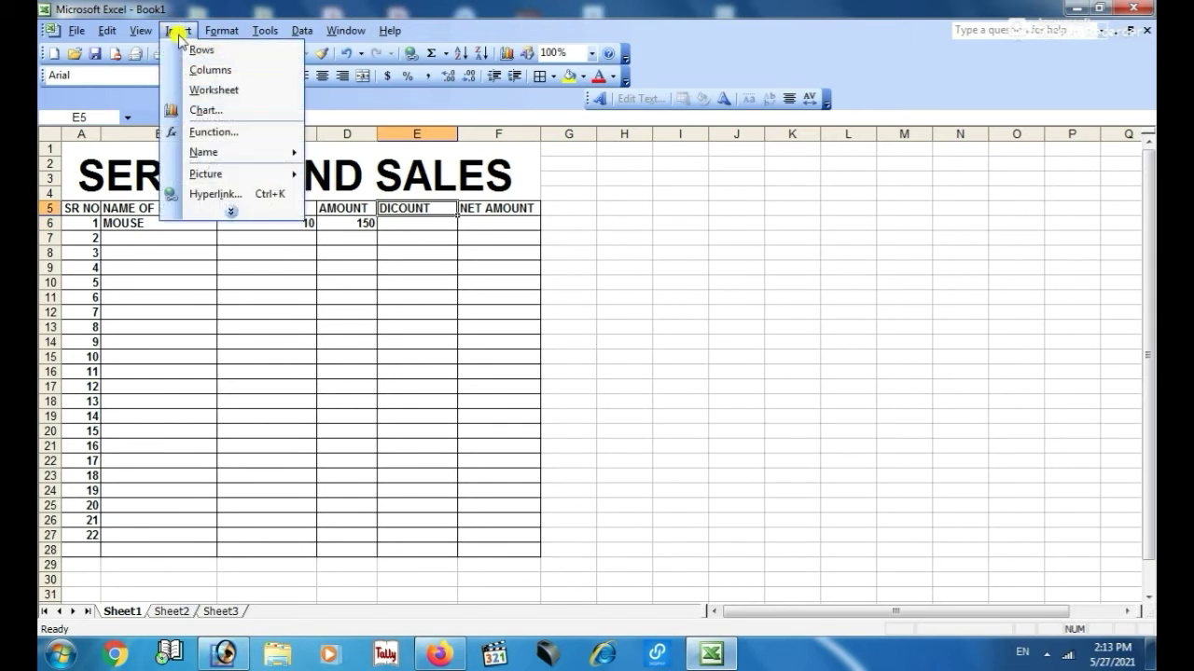
left_click(225, 81)
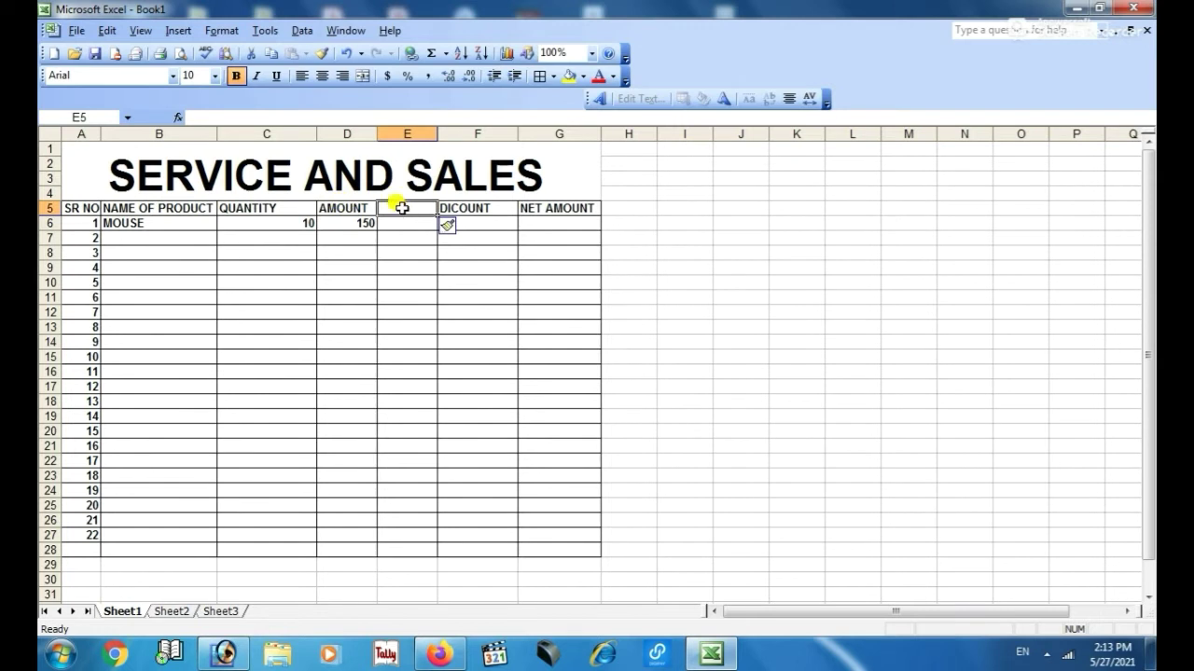
- Enter the header TOTAL AMOUNT in E5 and widen column E to fit it
type("t")
key("BackSpace")
key("BackSpace")
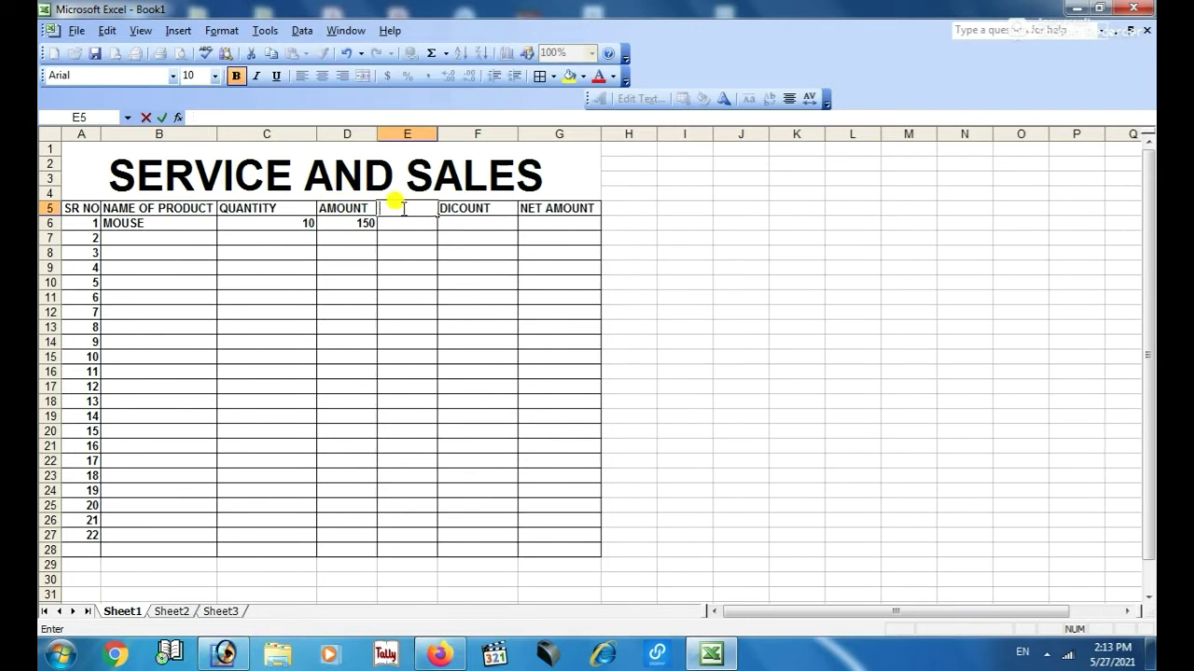
key("Caps_Lock")
type("TOTAL AMOUNT")
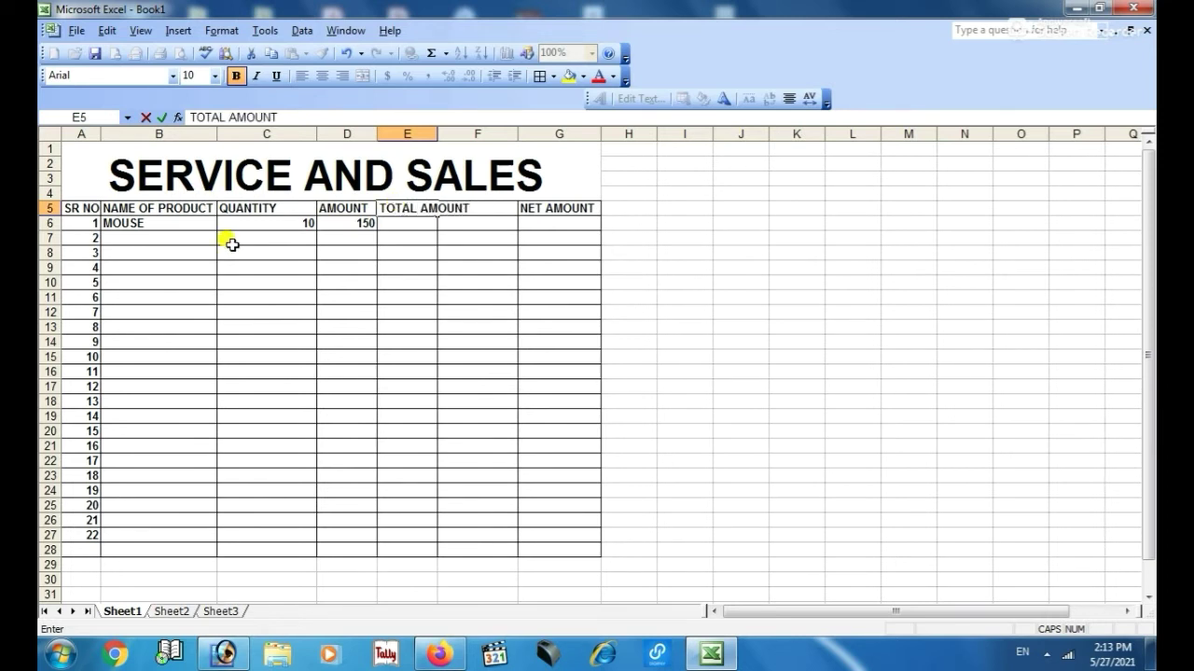
left_click(382, 237)
left_click_drag(437, 135, 479, 132)
left_click(384, 211)
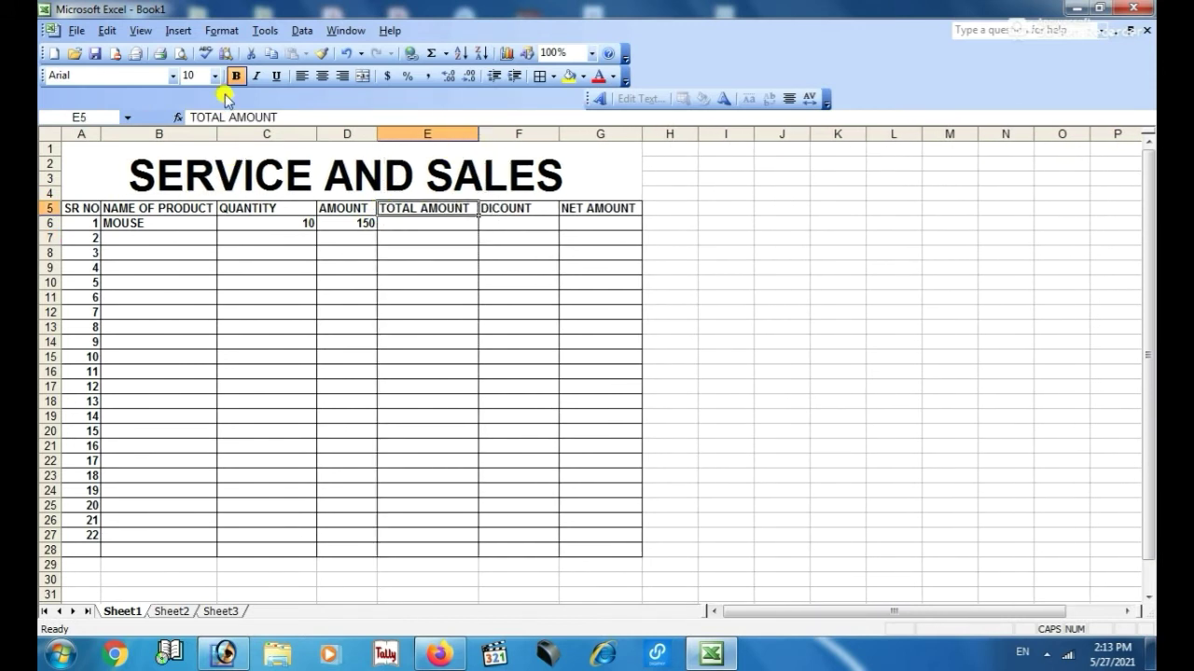
- Calculate the total amount for MOUSE in E6 with the formula =C6*D6
left_click(391, 226)
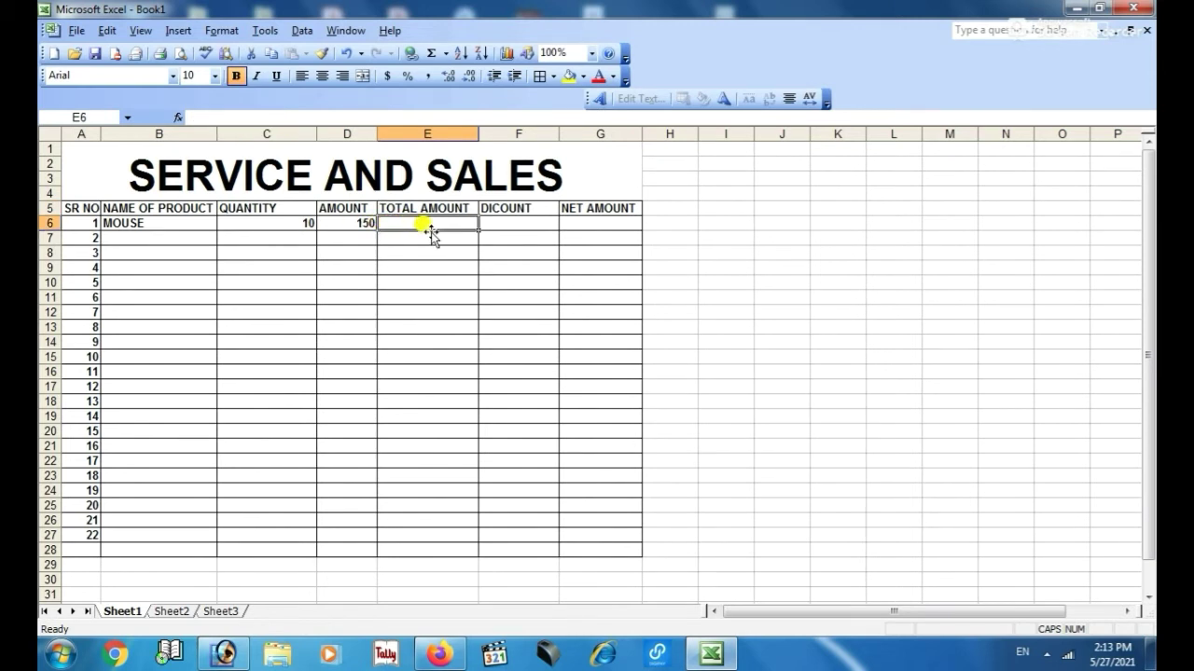
type("=")
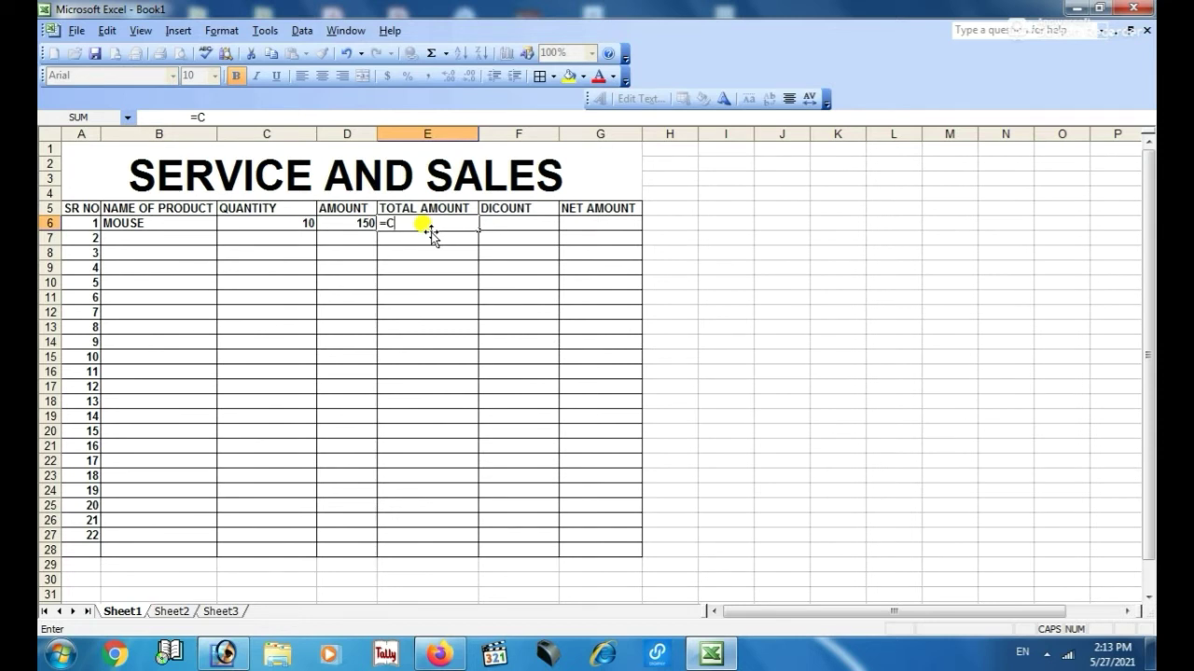
type("C6*D6")
key("Return")
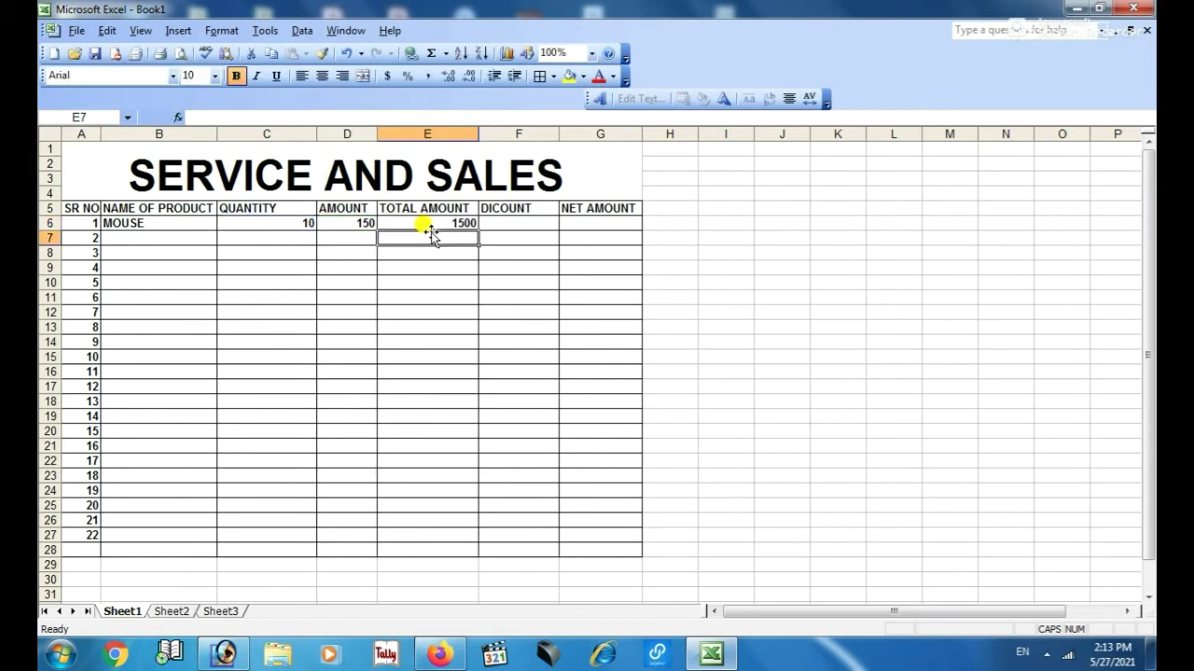
left_click(429, 227)
key("Right")
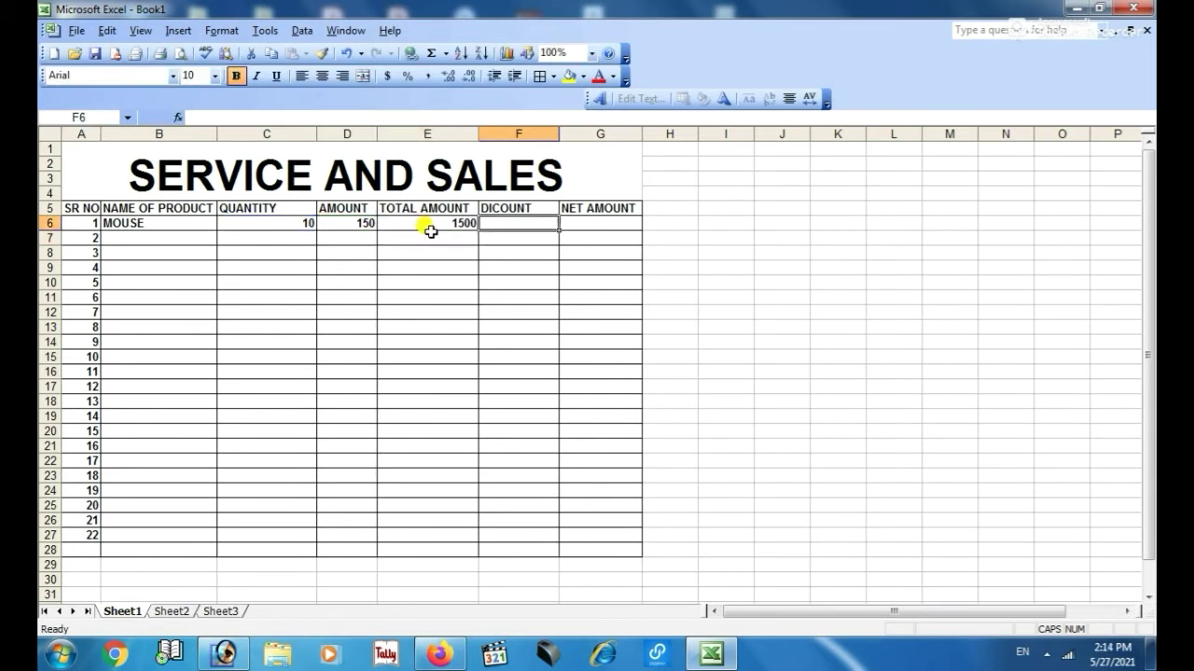
left_click(430, 232)
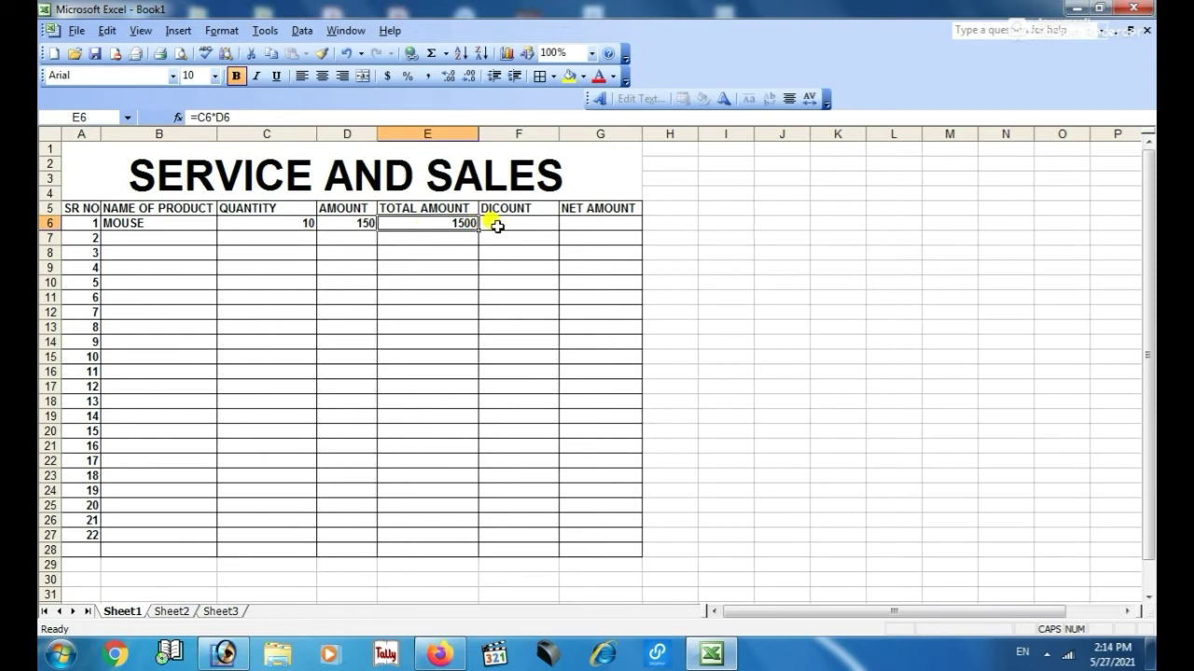
- Enter a discount of 10% for MOUSE in cell F6
left_click(494, 224)
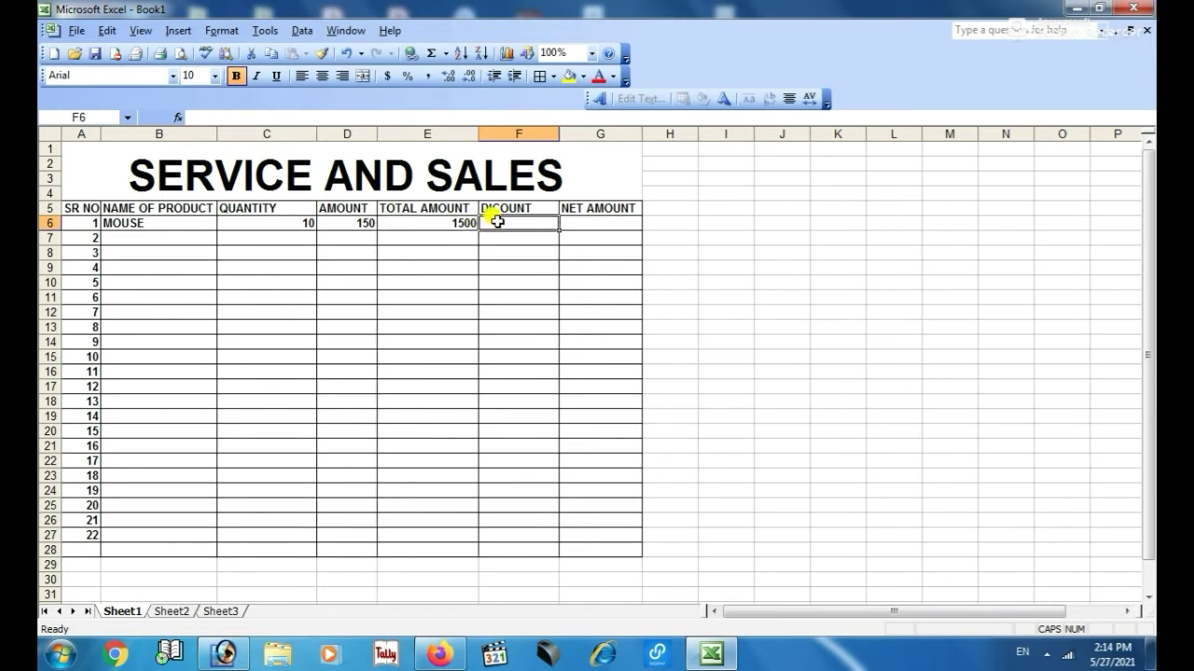
type("15")
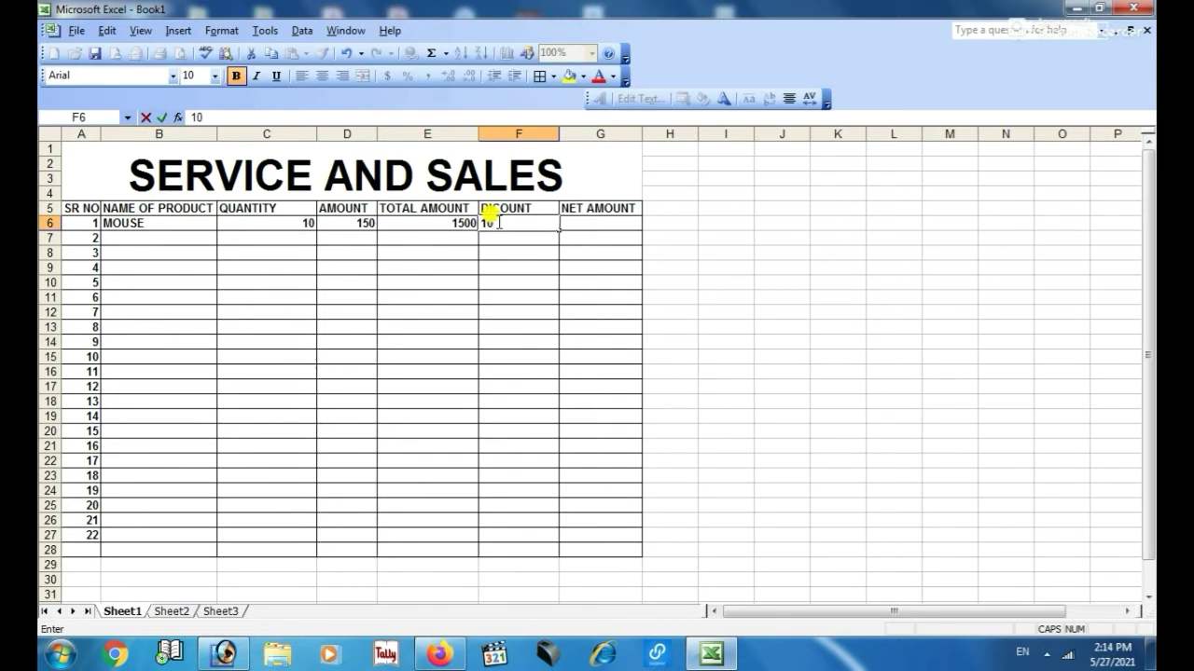
type("%")
key("Tab")
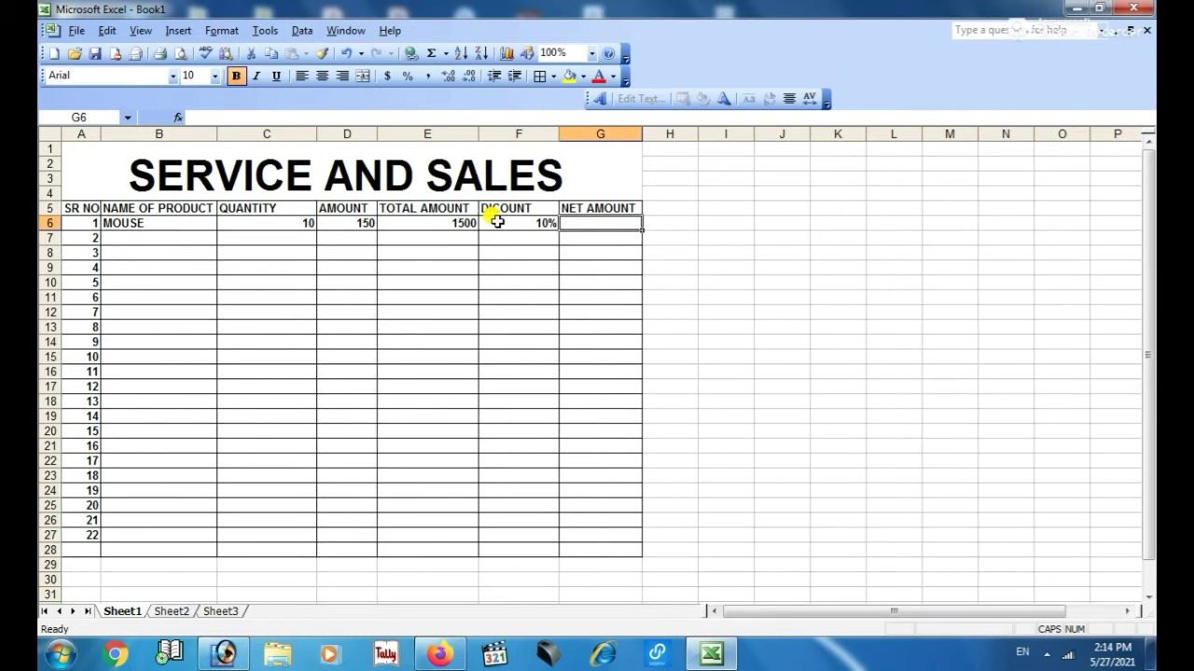
- Calculate the net amount for MOUSE in G6 with the formula =E6-(F6*E6)
type("=")
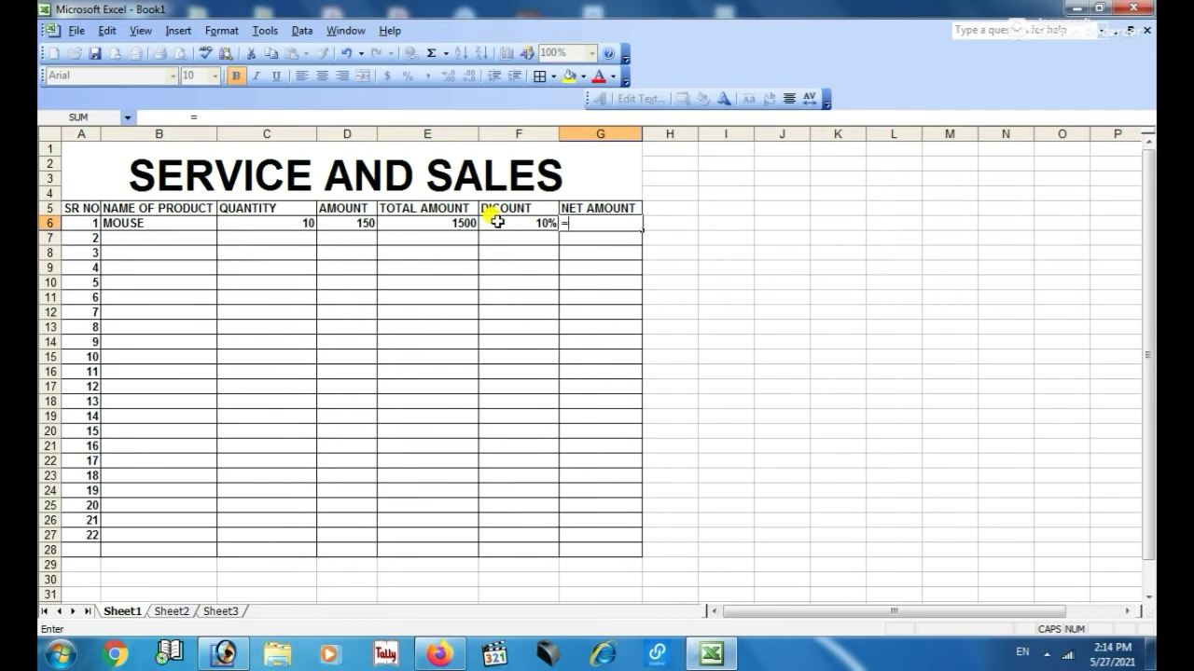
type("E6-(F6*")
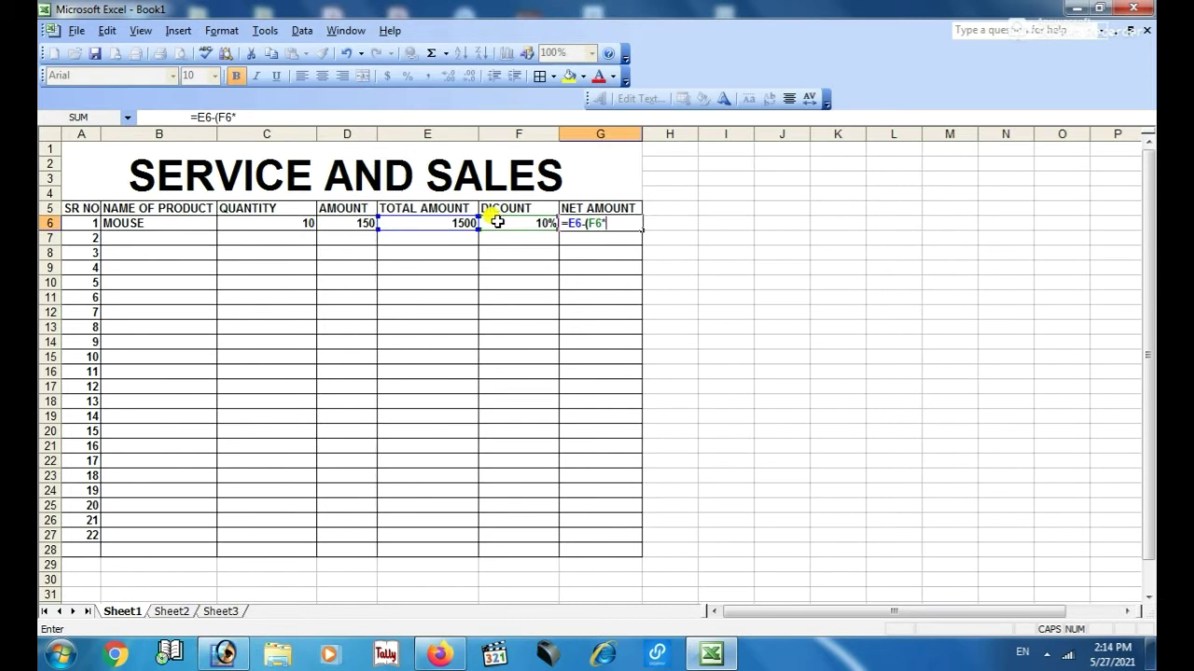
type("E6)")
key("Return")
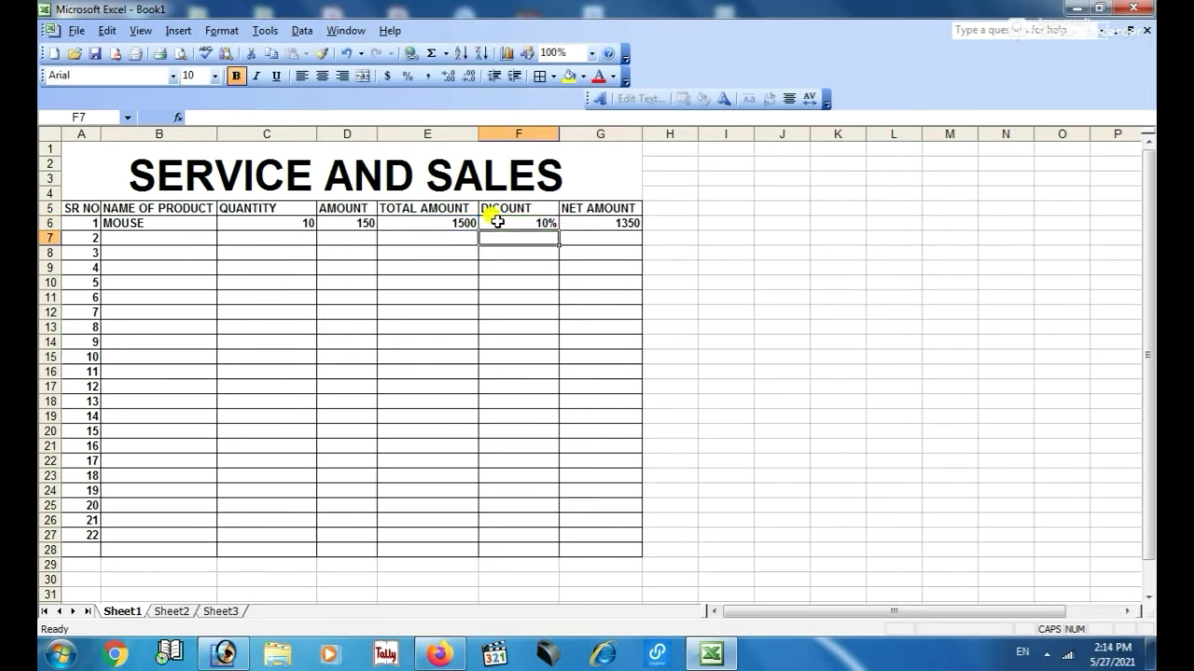
key("Up")
key("Right")
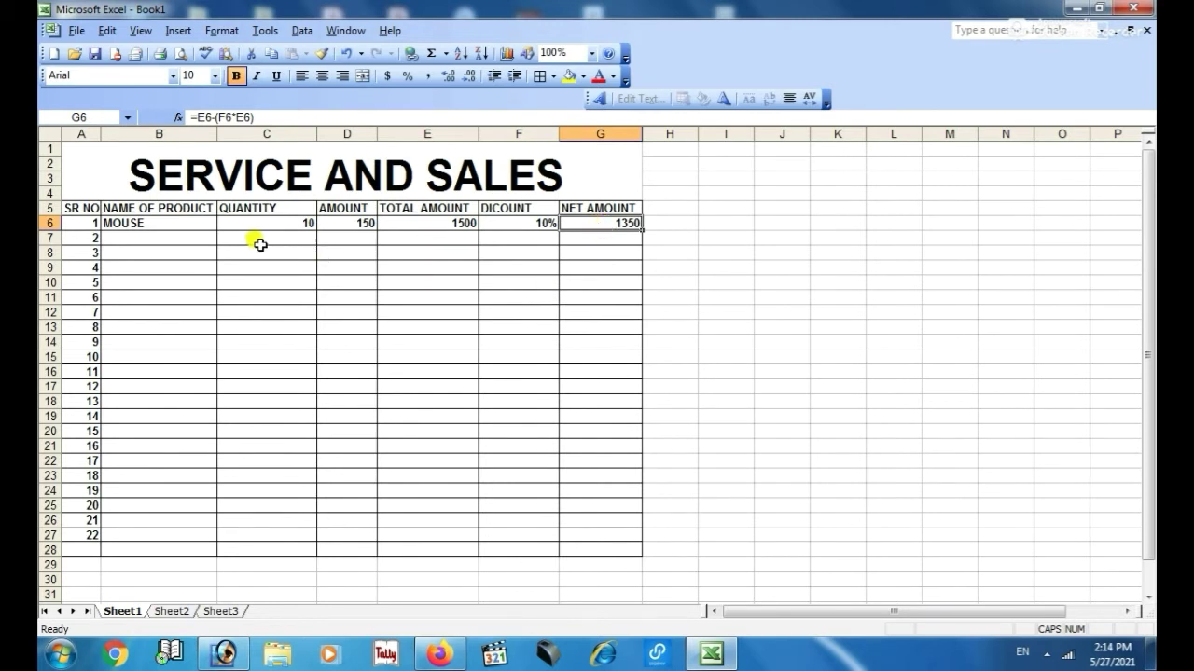
- Enter PEN as the second product in row 7 with quantity 50 and amount 10
left_click(132, 237)
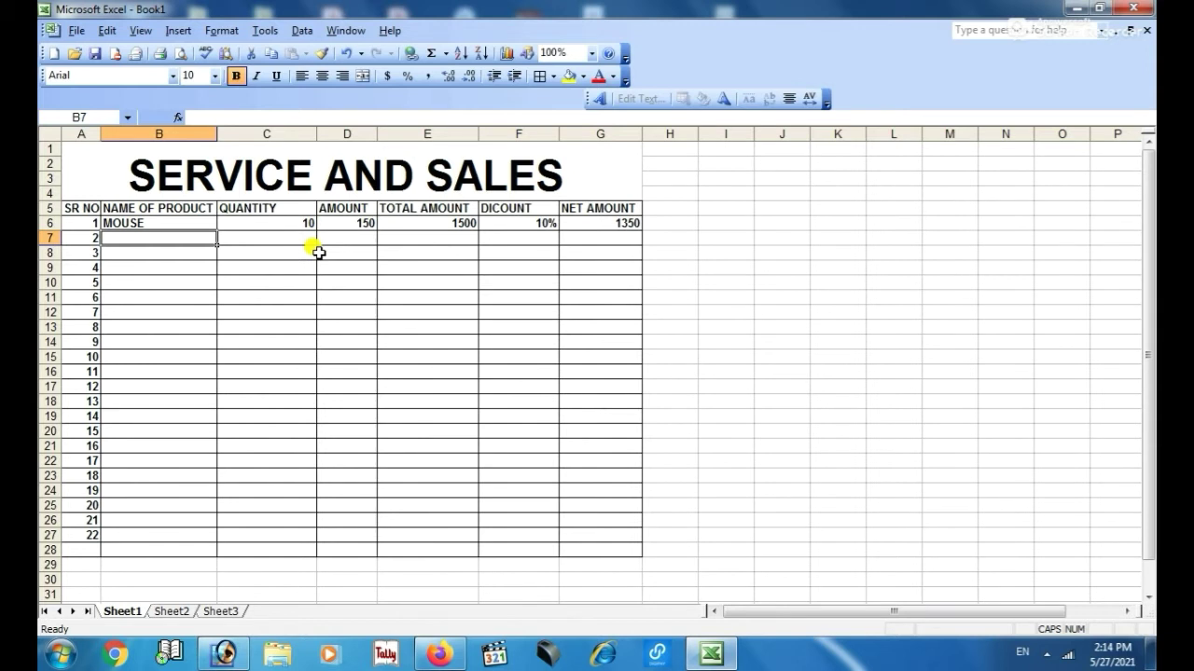
type("PEN")
key("Tab")
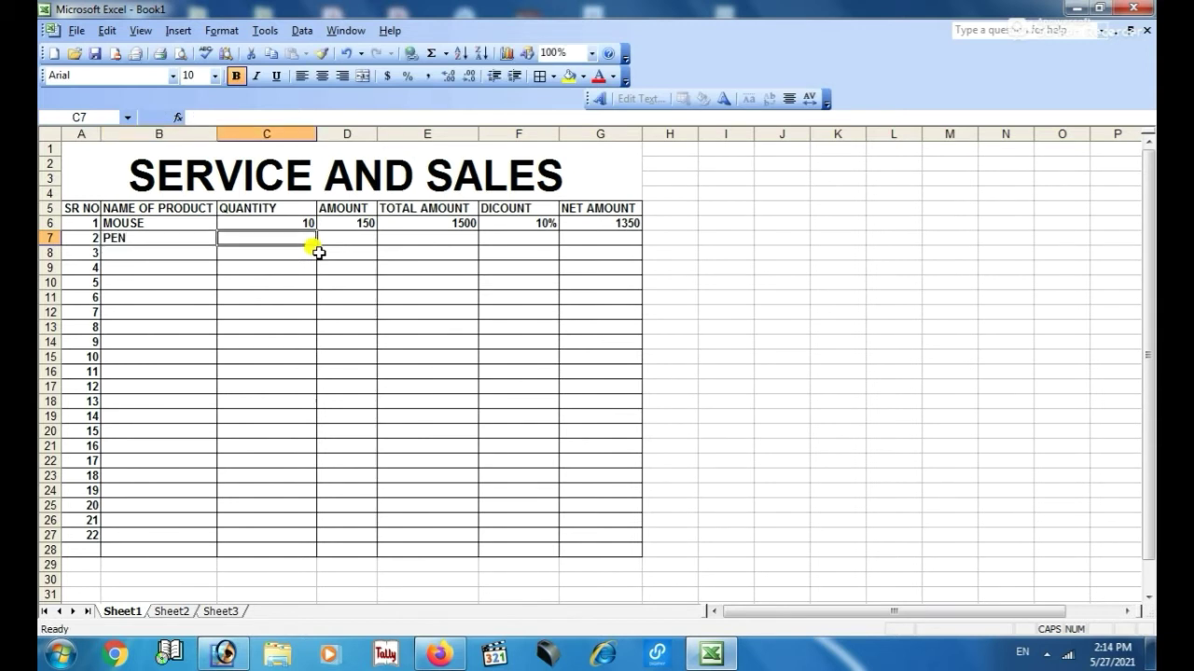
type("50")
key("Tab")
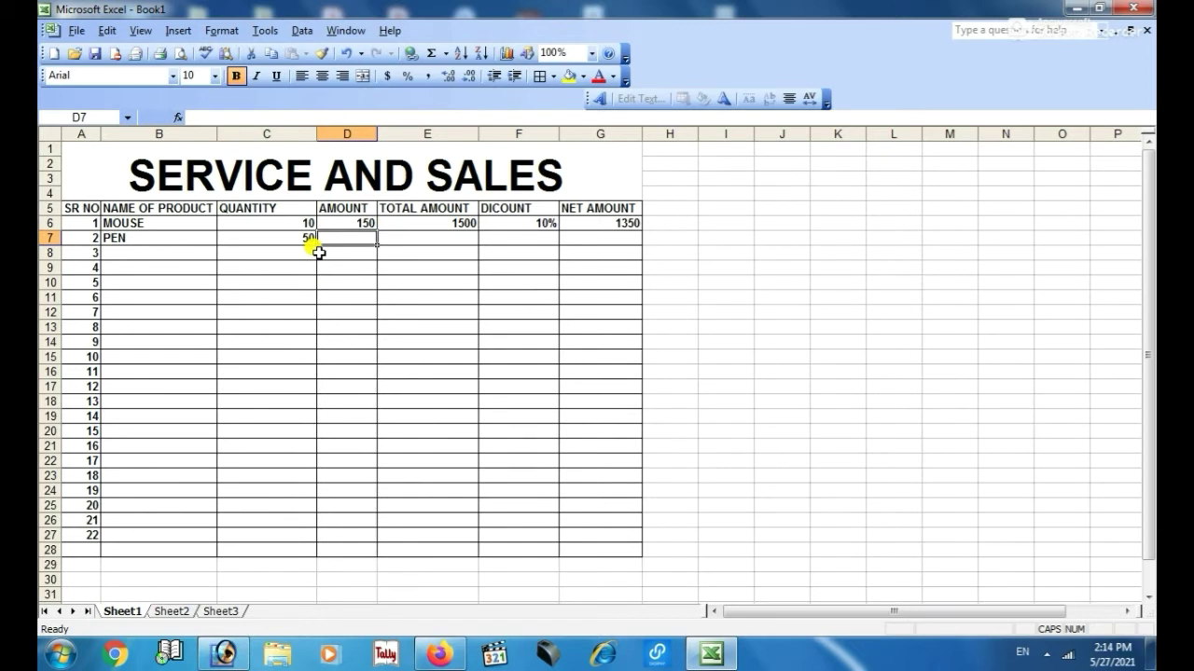
type("10")
key("Tab")
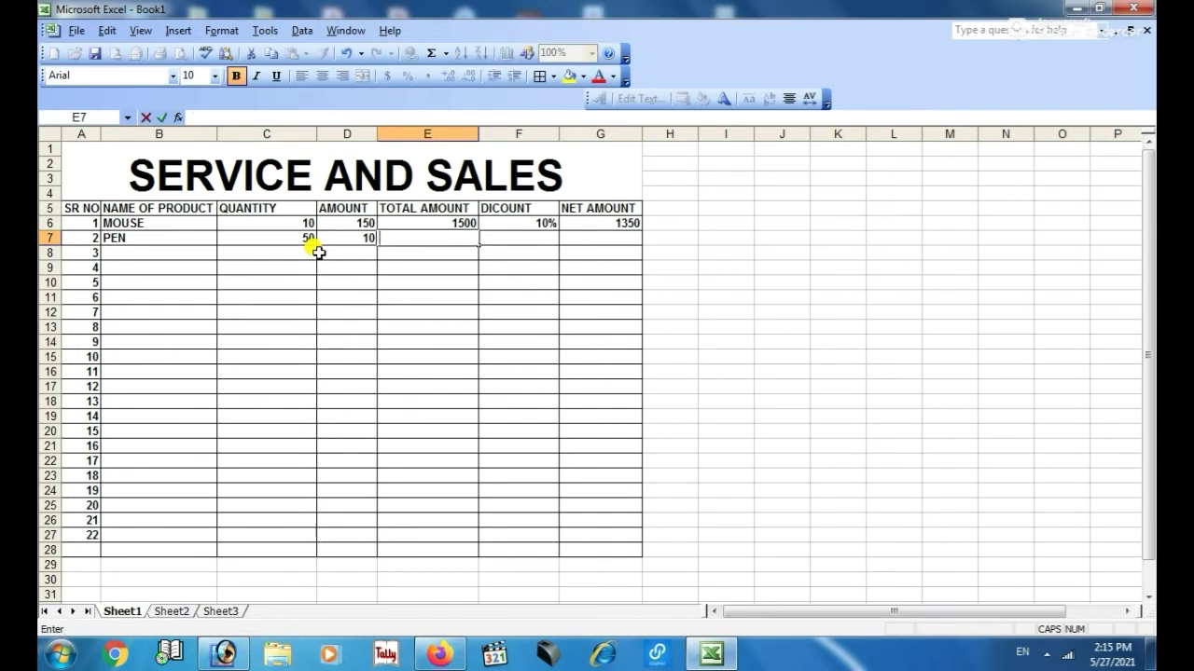
- Calculate the total amount for PEN in E7 with the formula =C7*D7
type("=C")
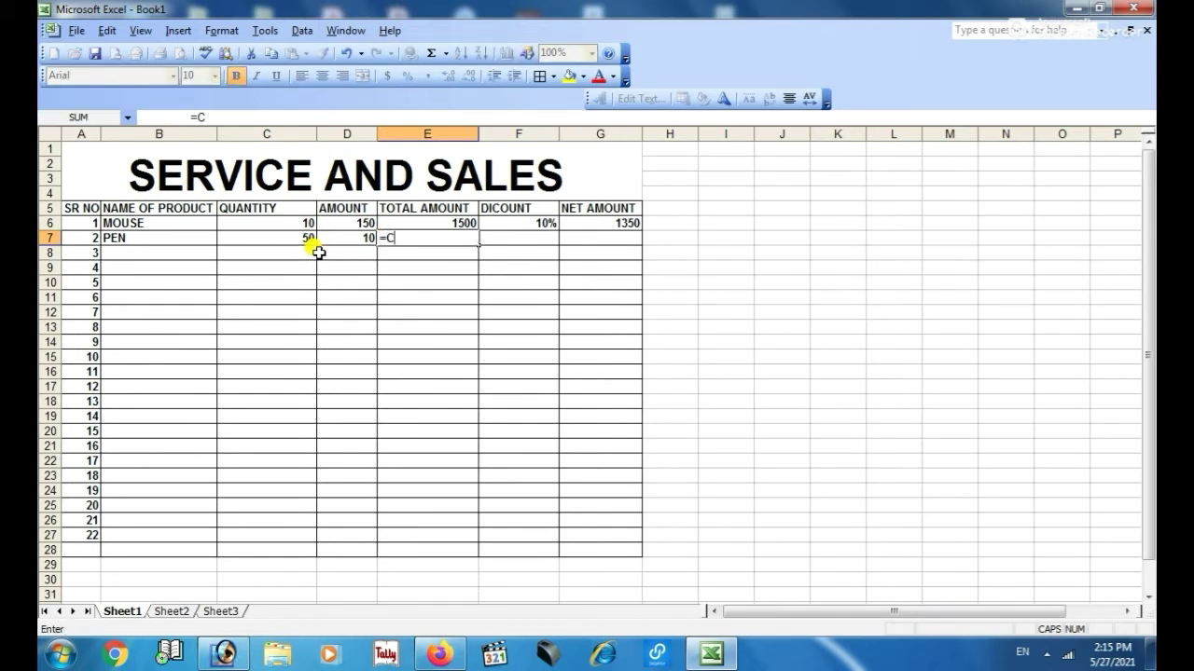
type("7*D7")
key("Return")
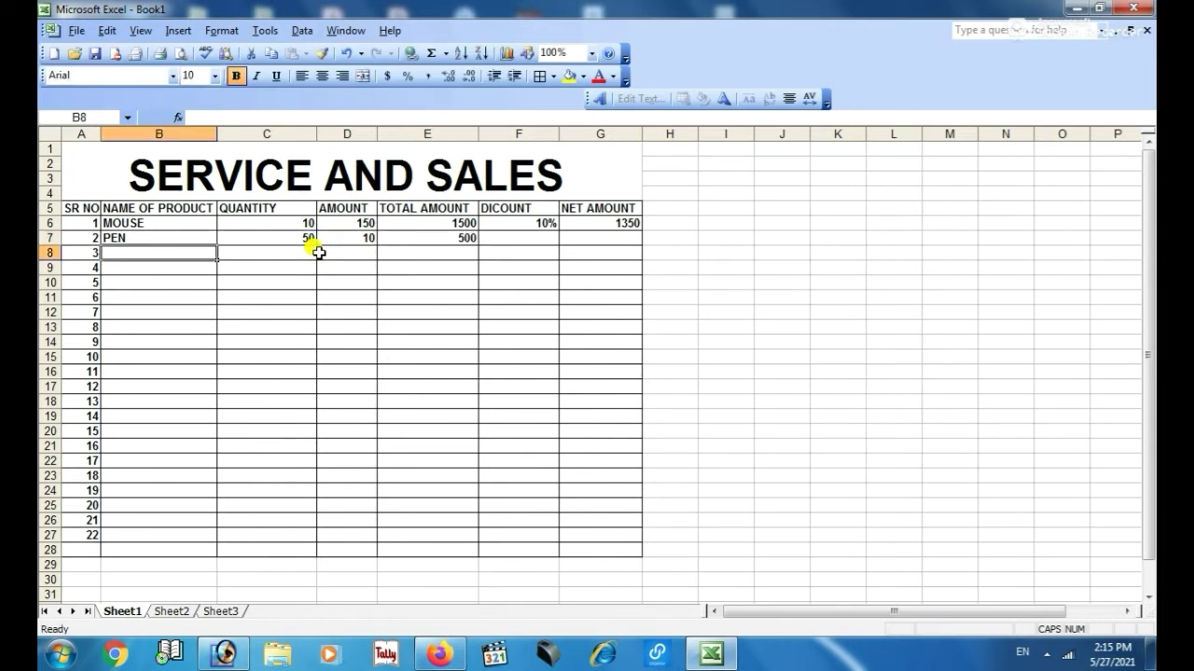
left_click(449, 239)
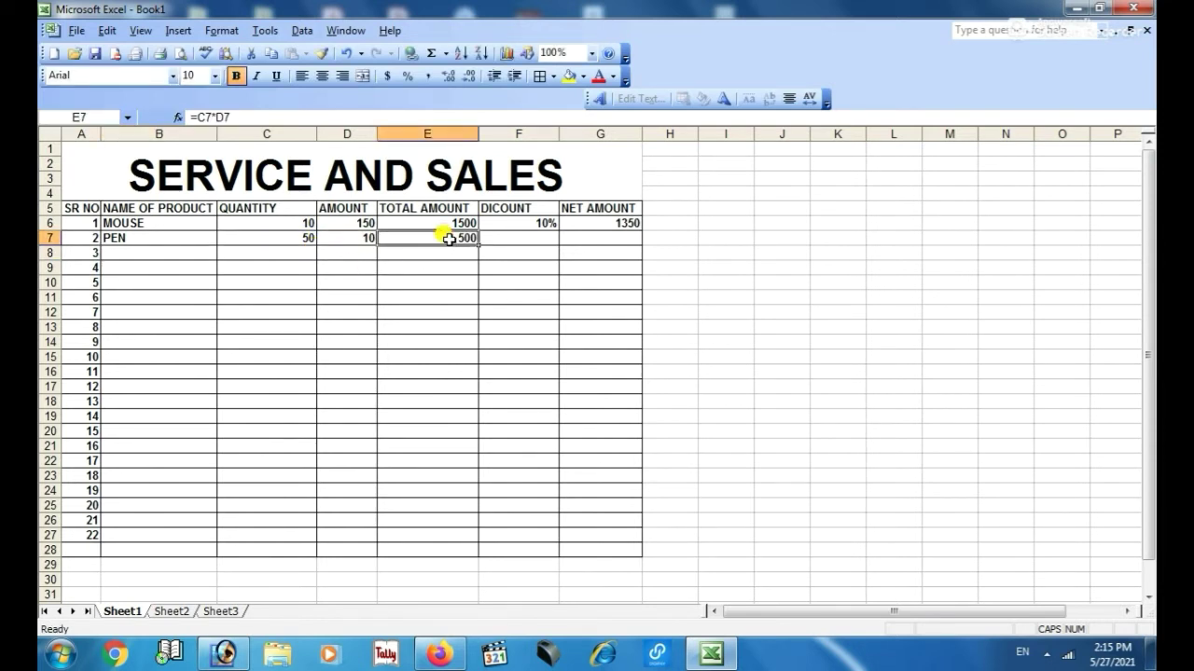
- Enter a discount of 3.5% for PEN in cell F7
left_click(542, 240)
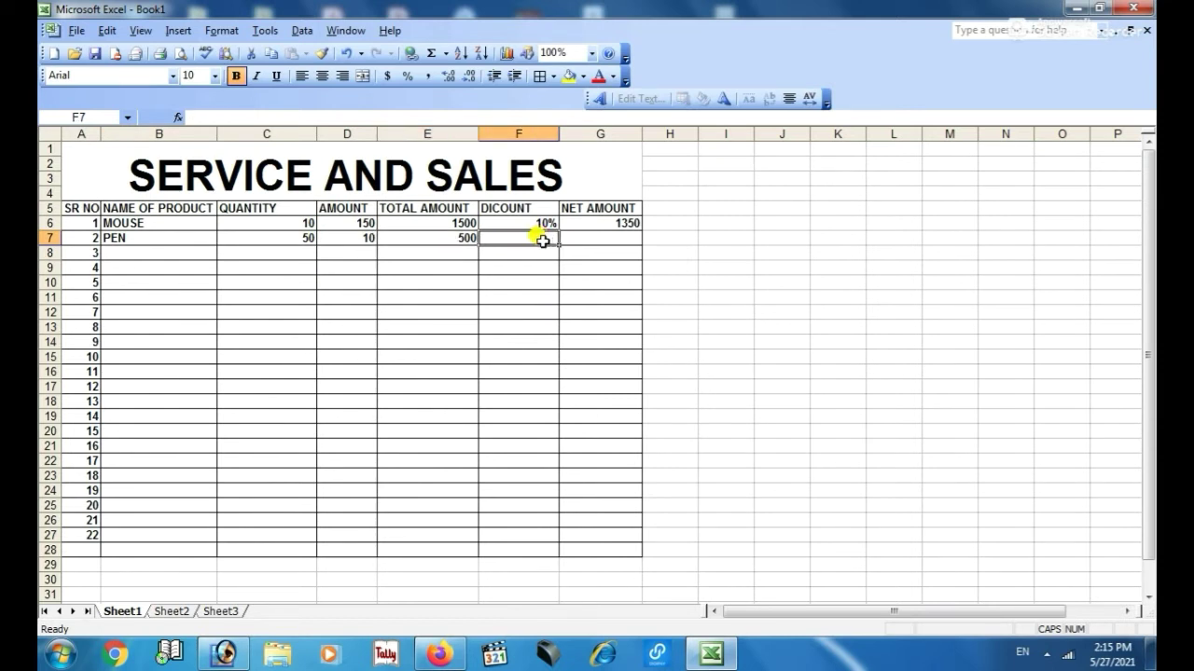
type("3.")
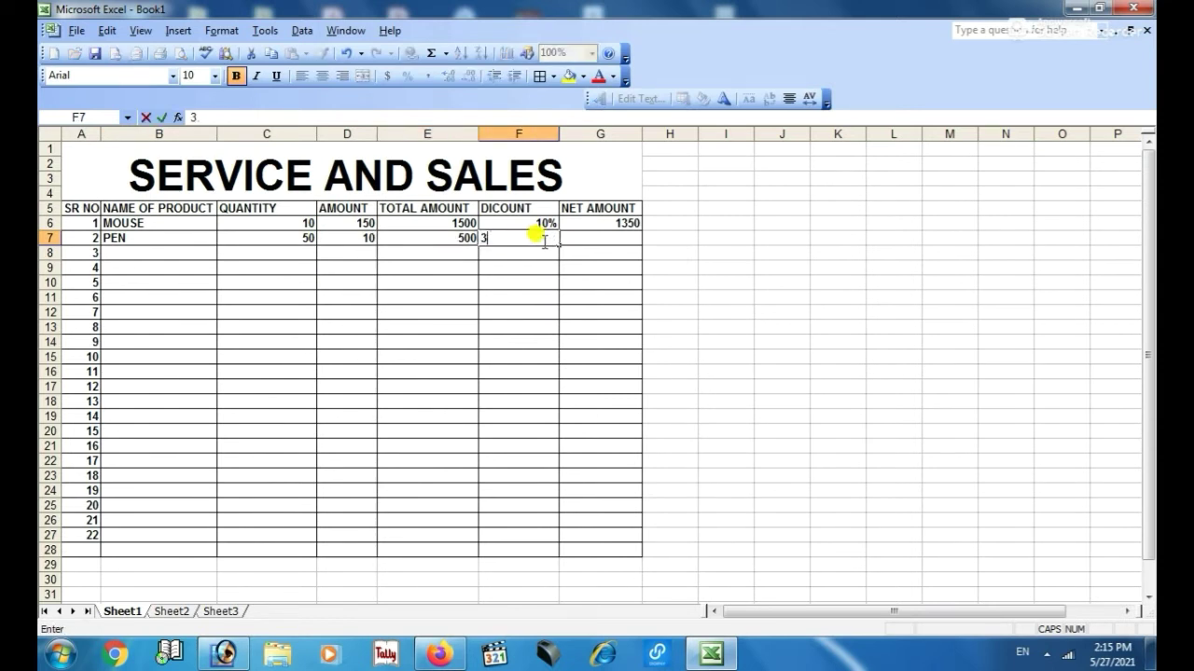
type("5%")
key("Tab")
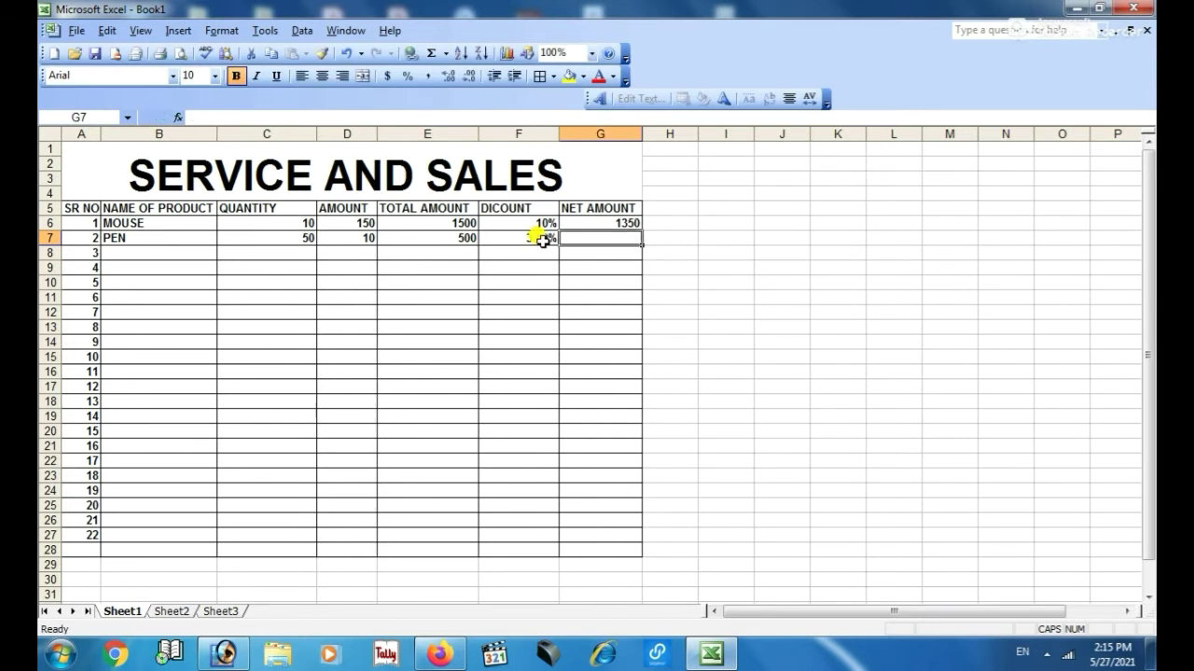
- Calculate the net amount for PEN in G7 with the formula =E7-(F7*E7)
type("=E")
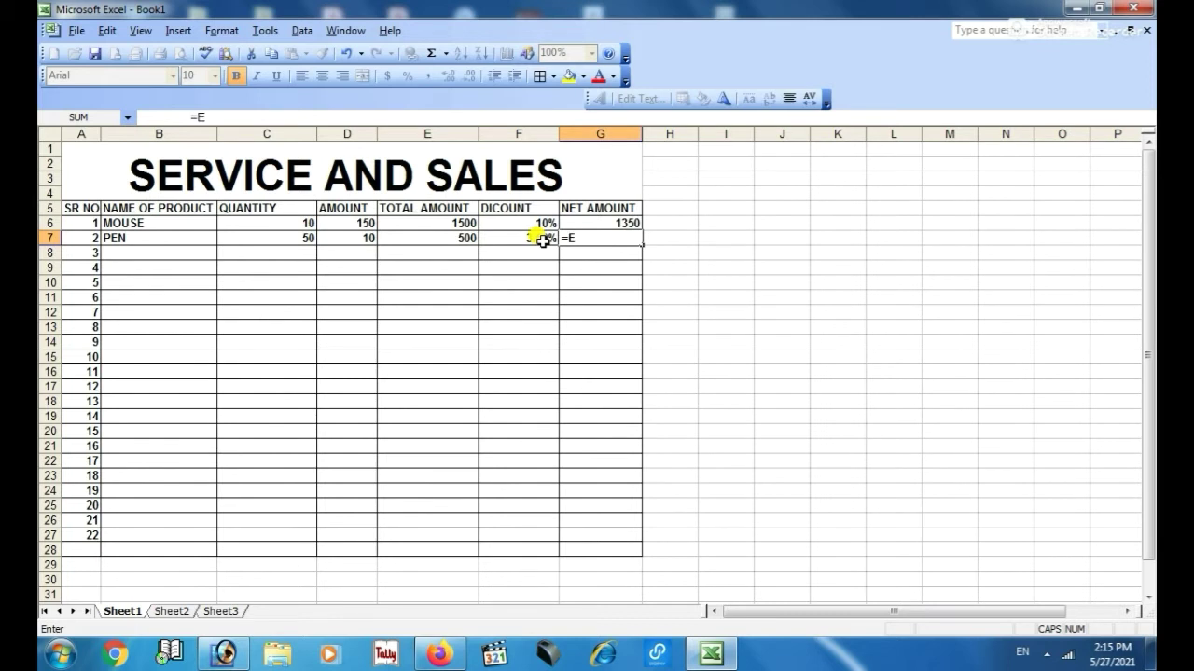
type("7-(F")
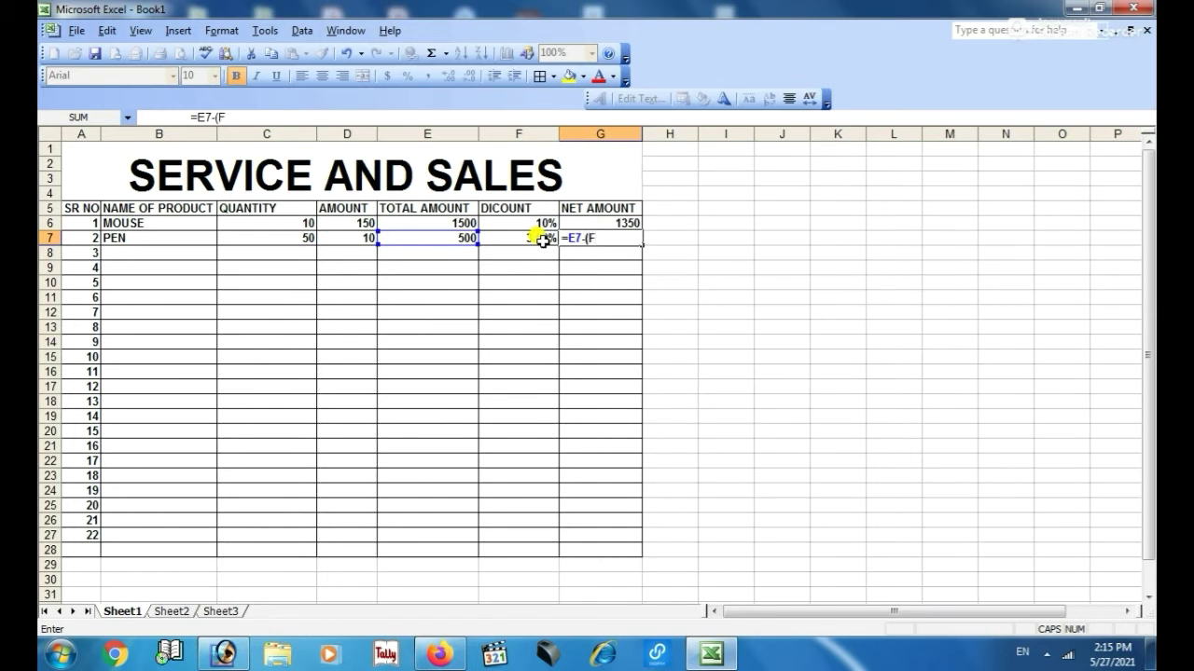
type("7*E7)")
key("Return")
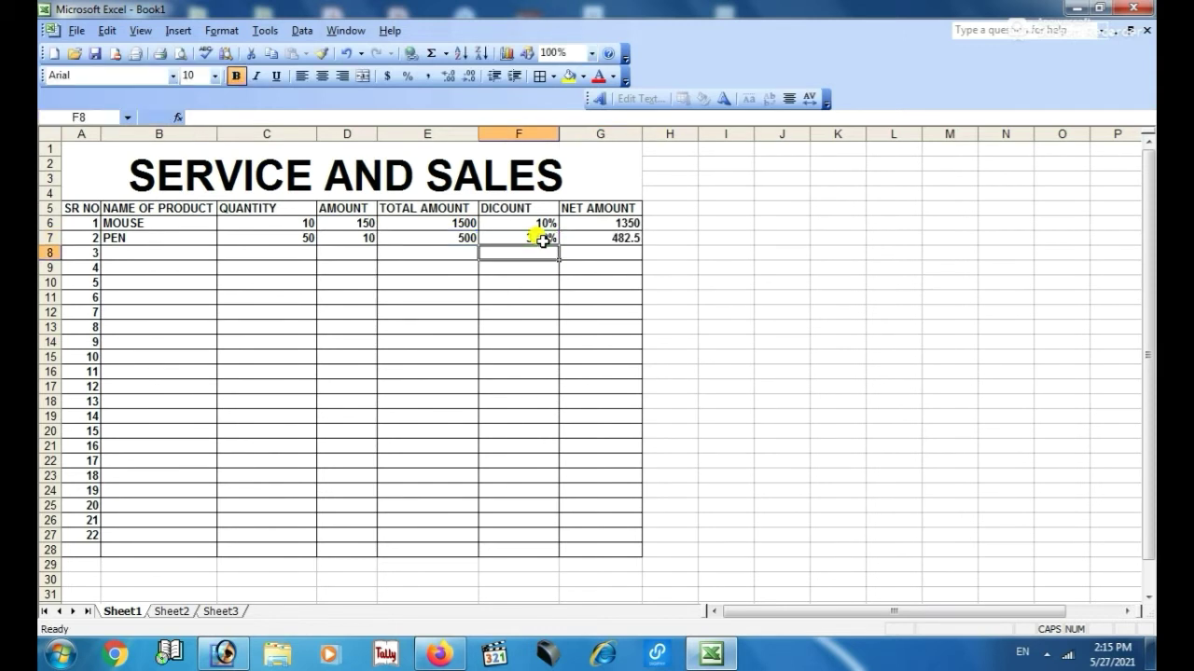
left_click(449, 239)
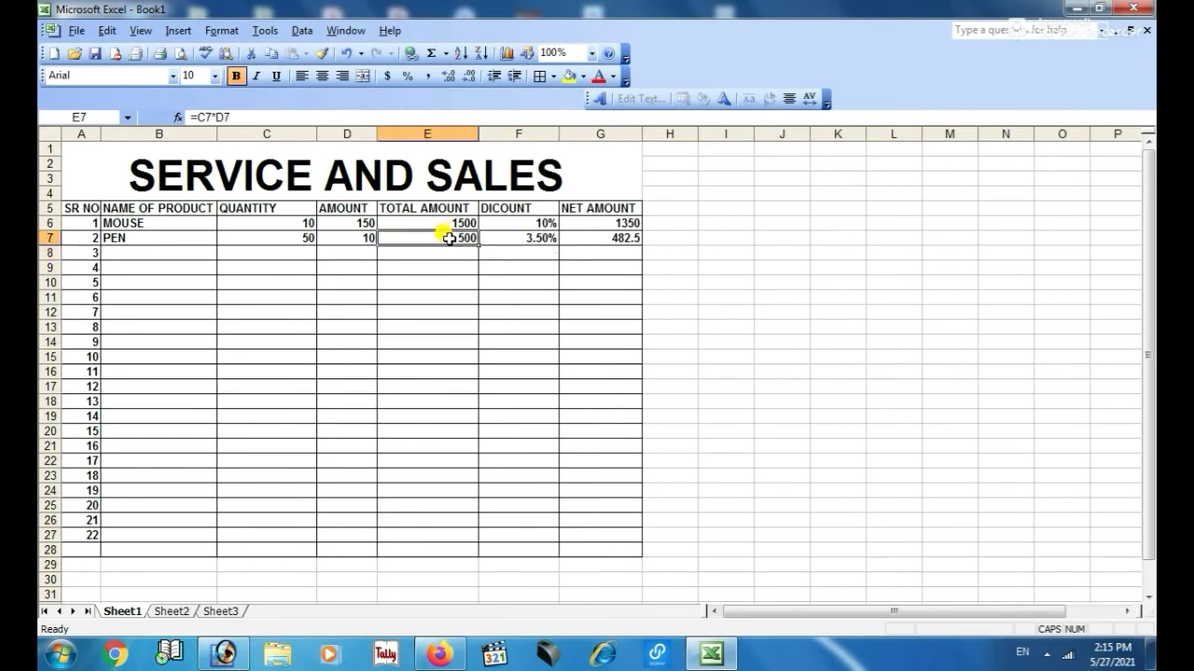
left_click(621, 239)
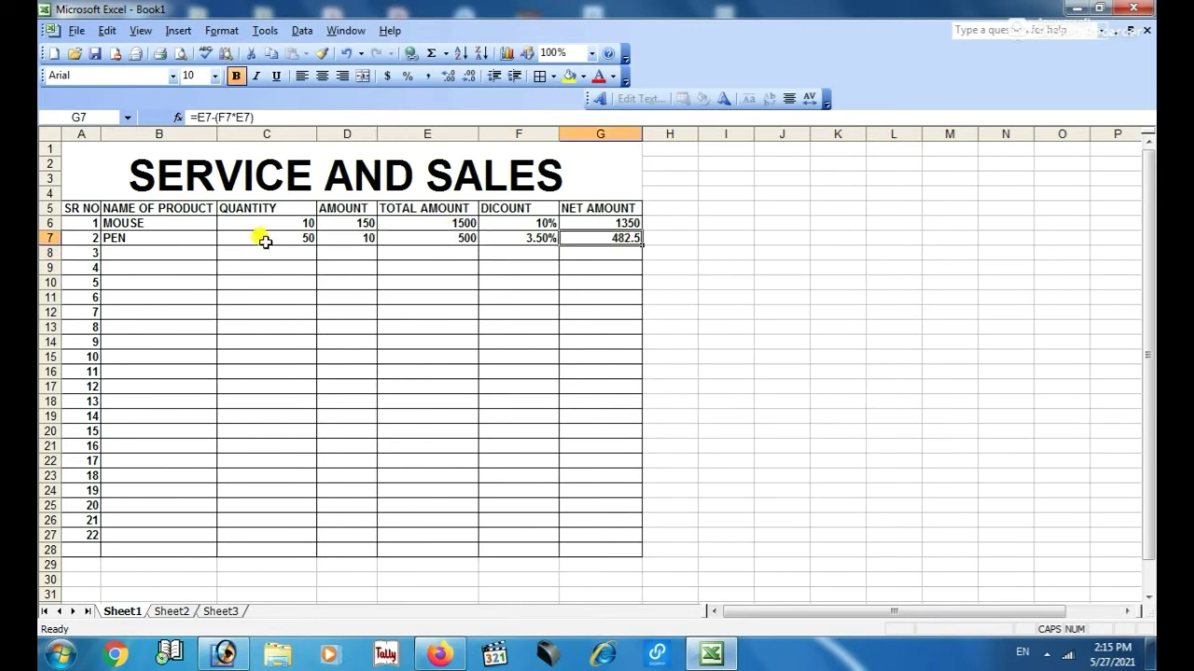
- Enter BOOK as the third product in row 8 with quantity 15 and amount 349
left_click(140, 251)
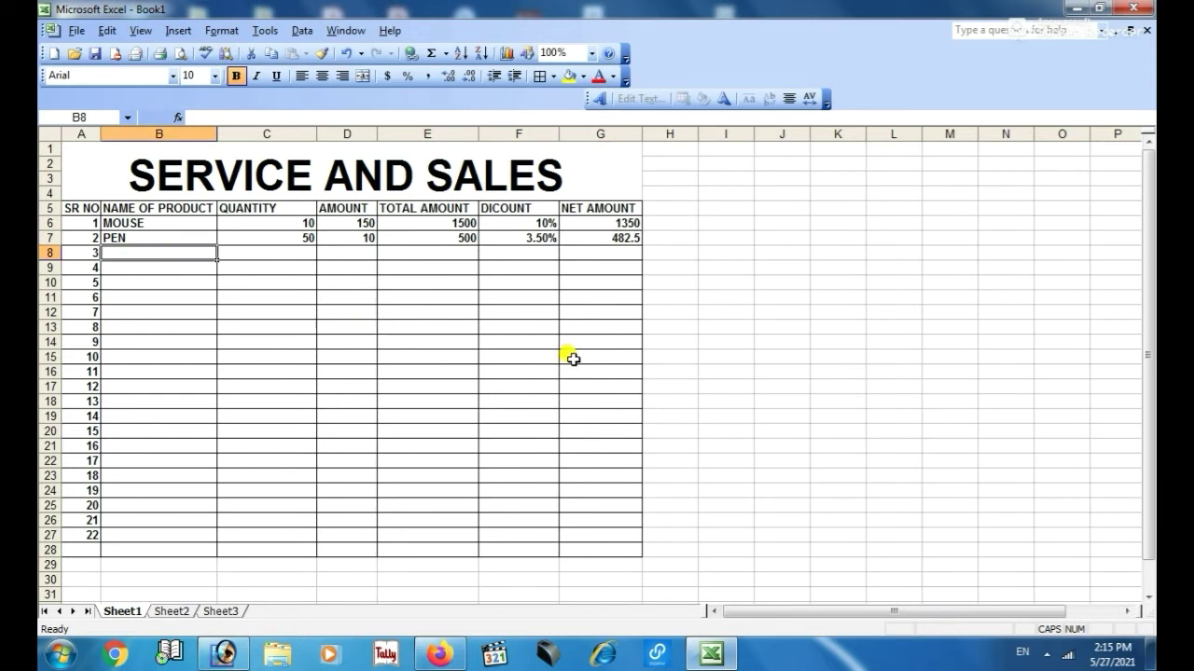
type("BOOL")
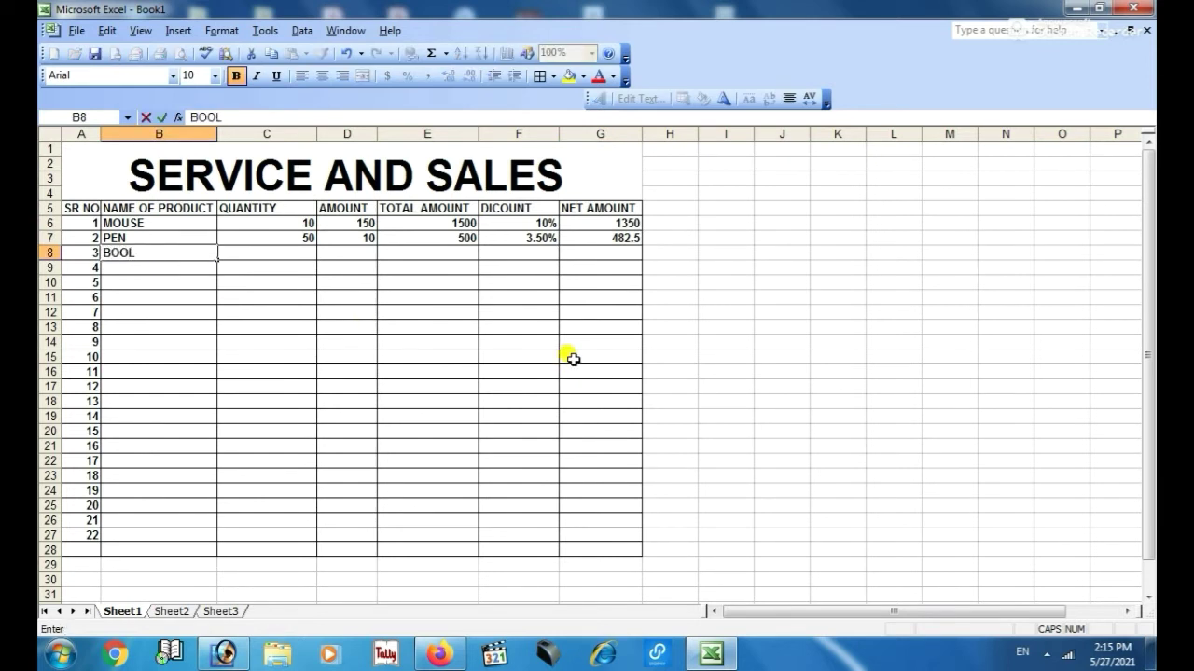
key("BackSpace")
type("K")
key("Tab")
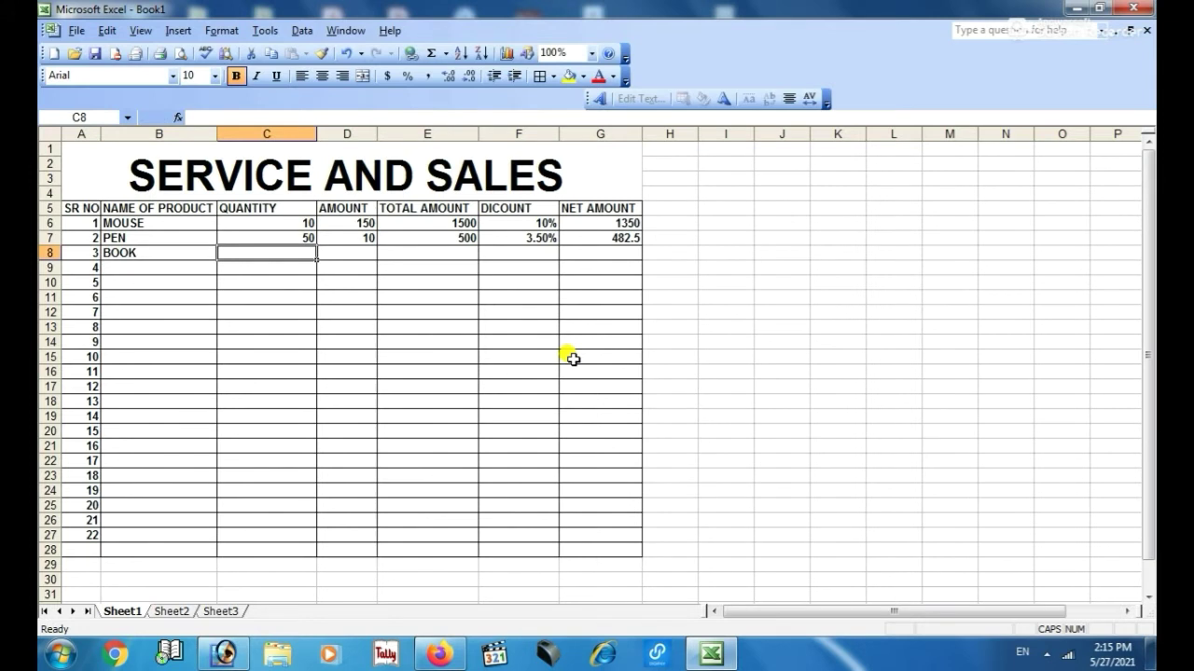
type("15")
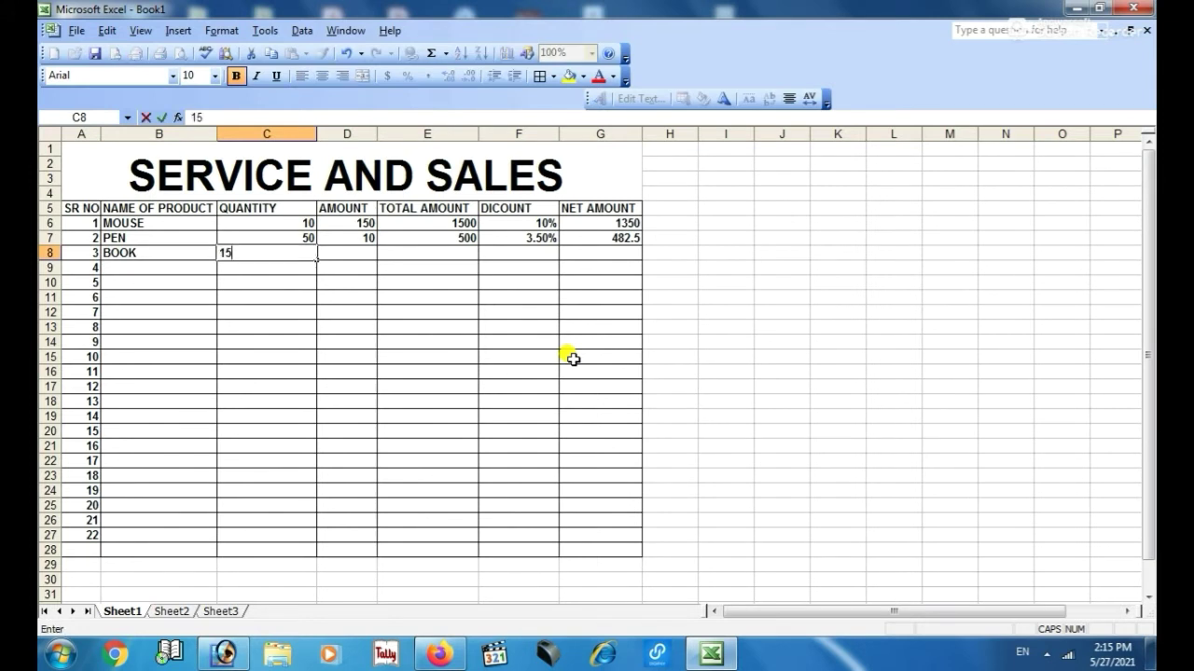
key("Tab")
type("3496")
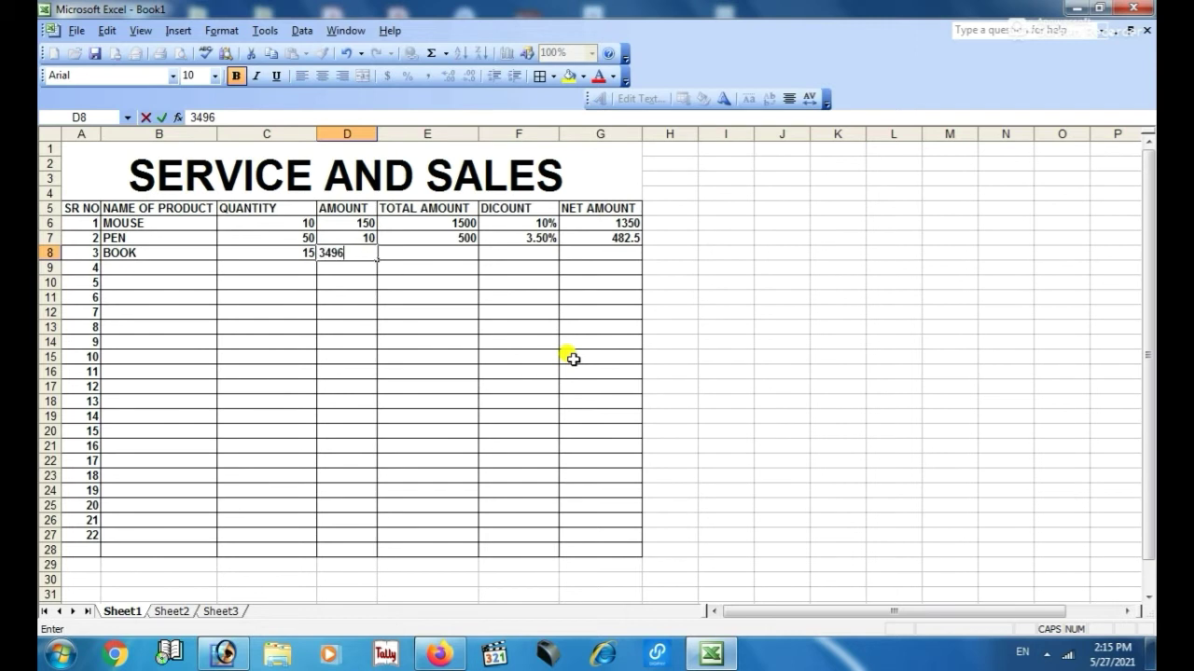
key("BackSpace")
key("Tab")
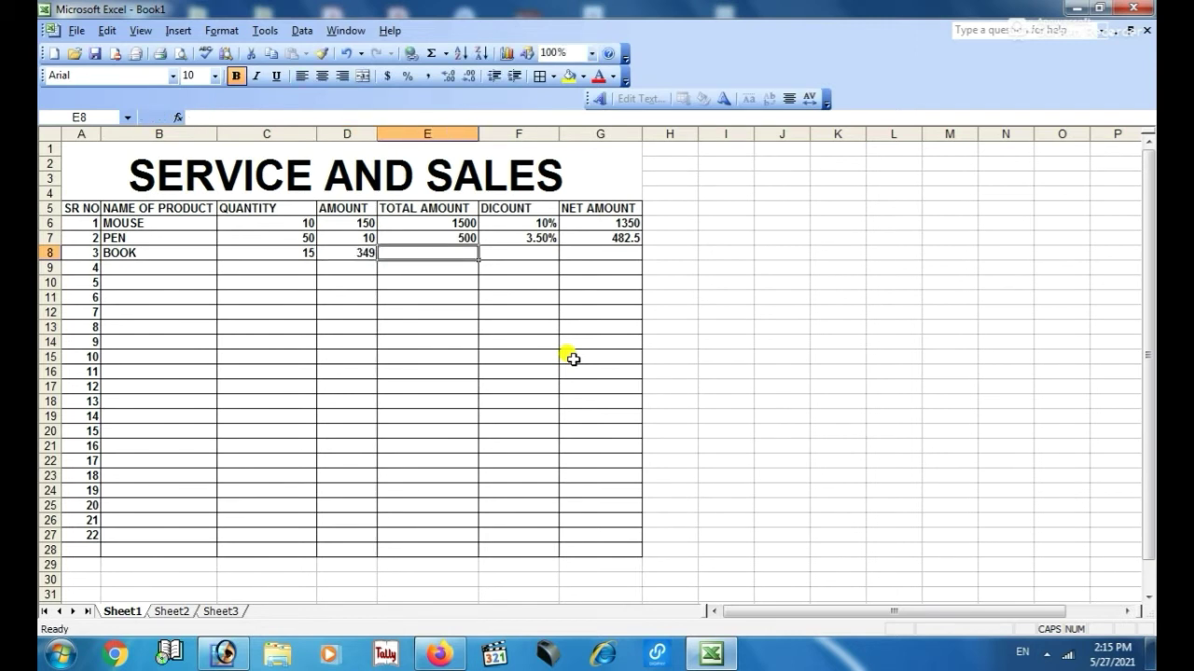
- Calculate the total amount for BOOK in E8 with the formula =C8*D8
type("=")
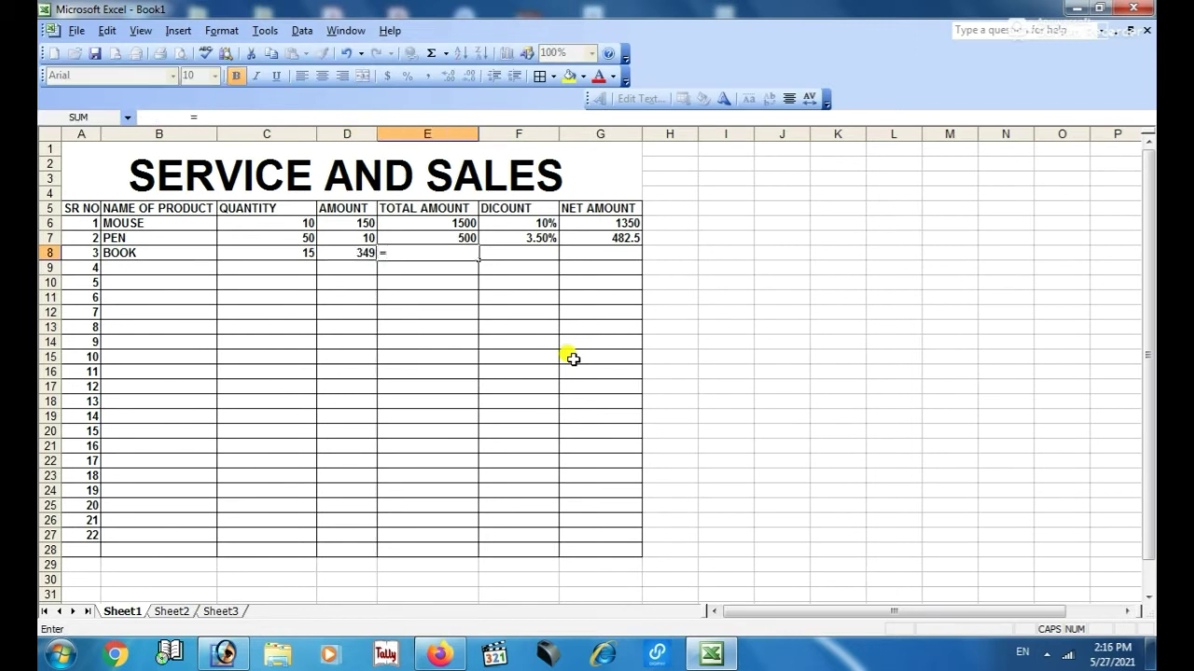
type("C8*D*")
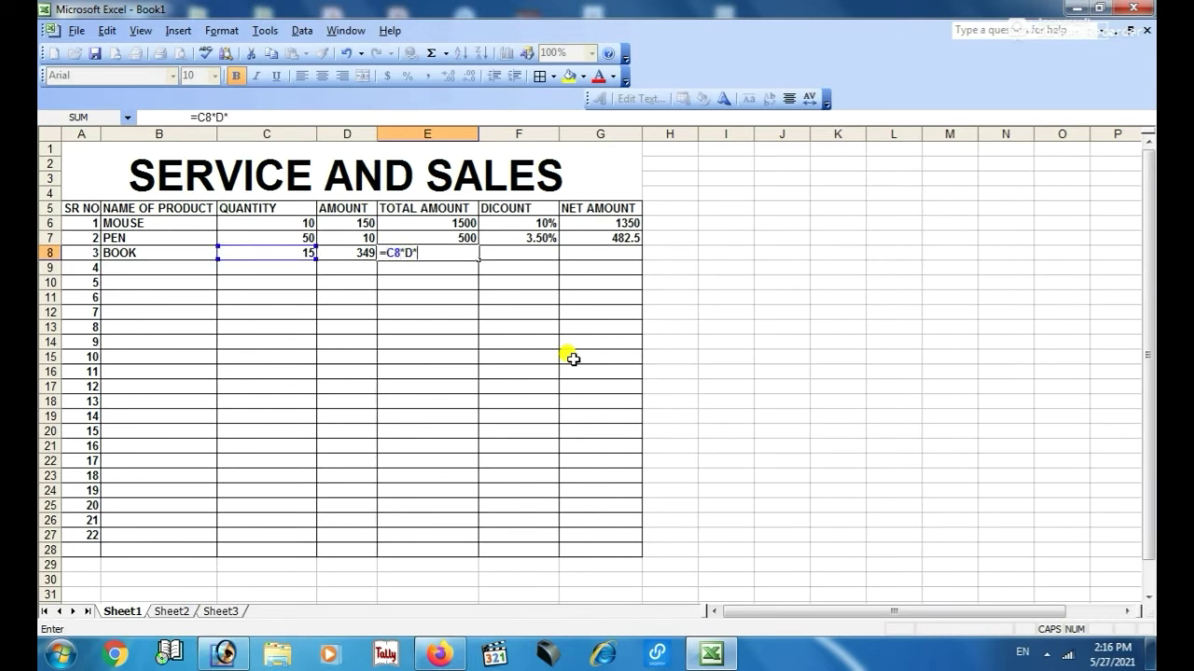
key("BackSpace")
type("8")
key("Return")
- Enter a discount of 12.50% for BOOK in cell F8
key("Up")
key("Right")
key("Right")
key("Right")
key("Right")
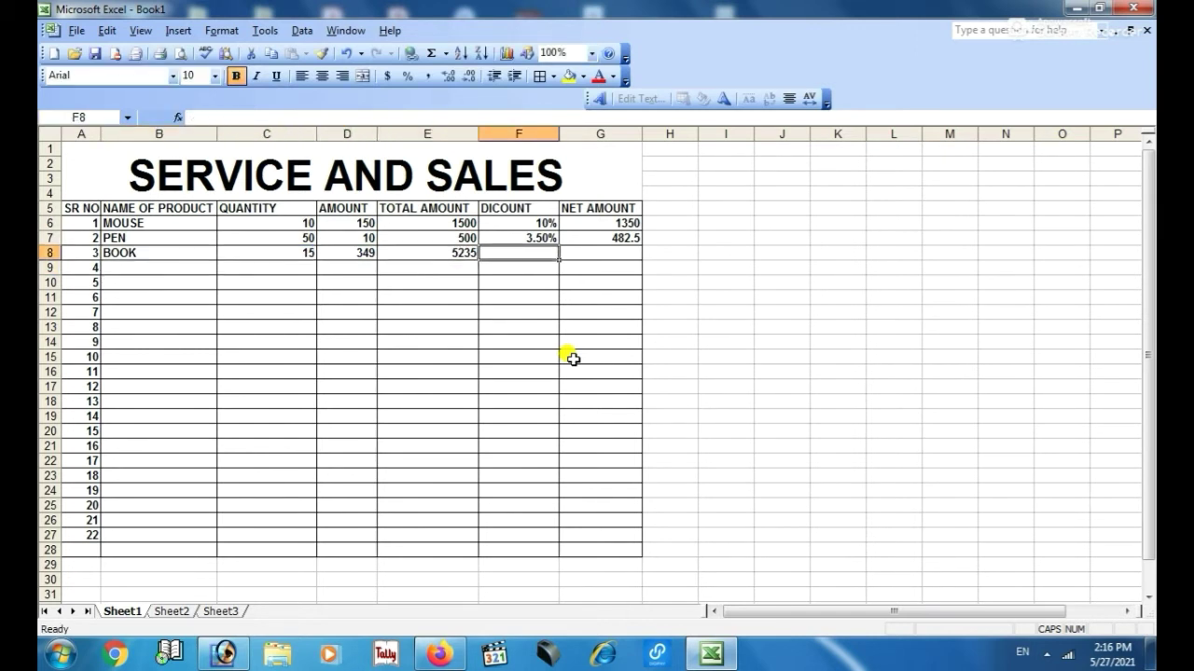
type("12.5")
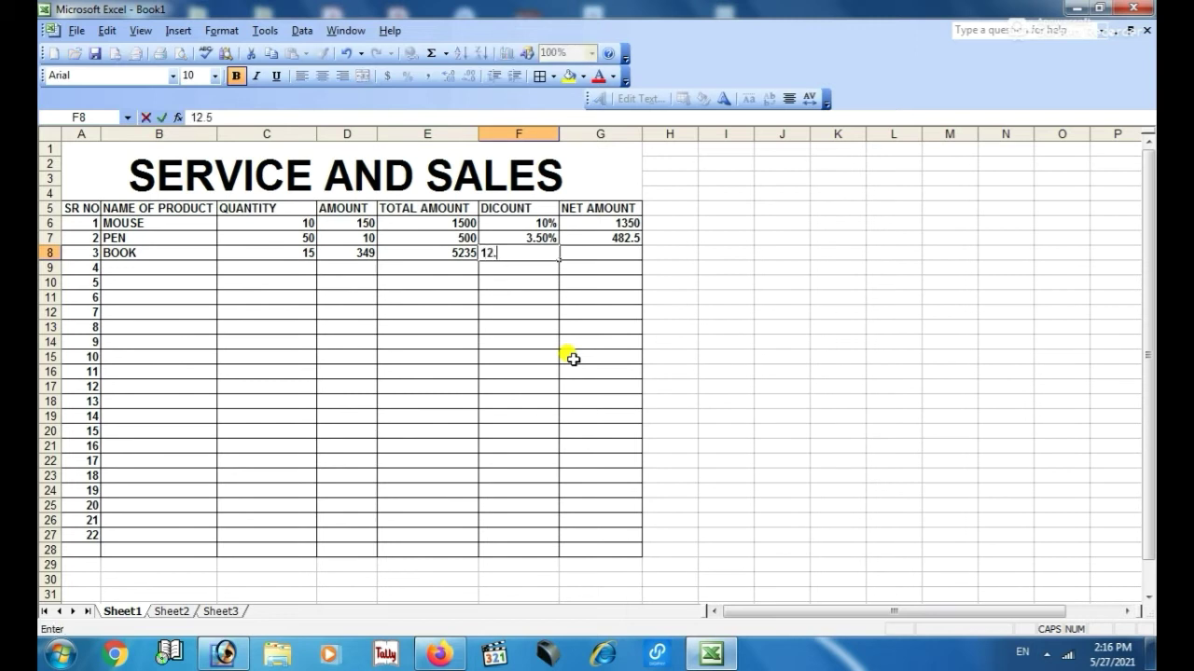
type("0%")
key("Tab")
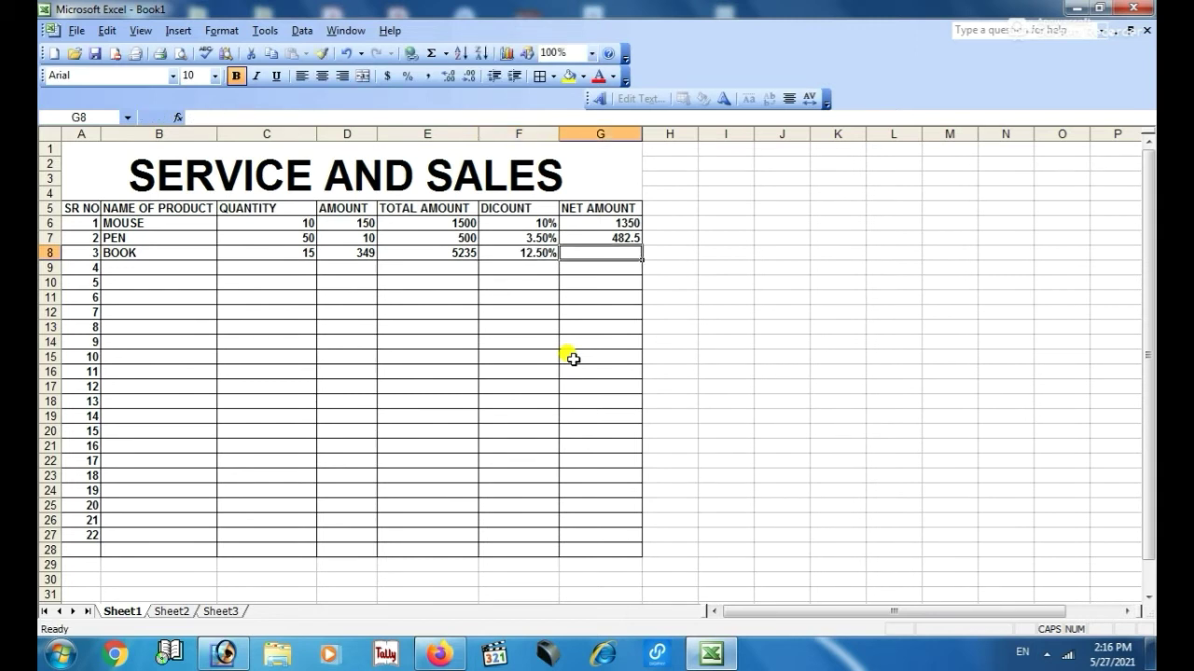
- Calculate the net amount for BOOK in G8 with the formula =E8-(F8*E8)
type("=E")
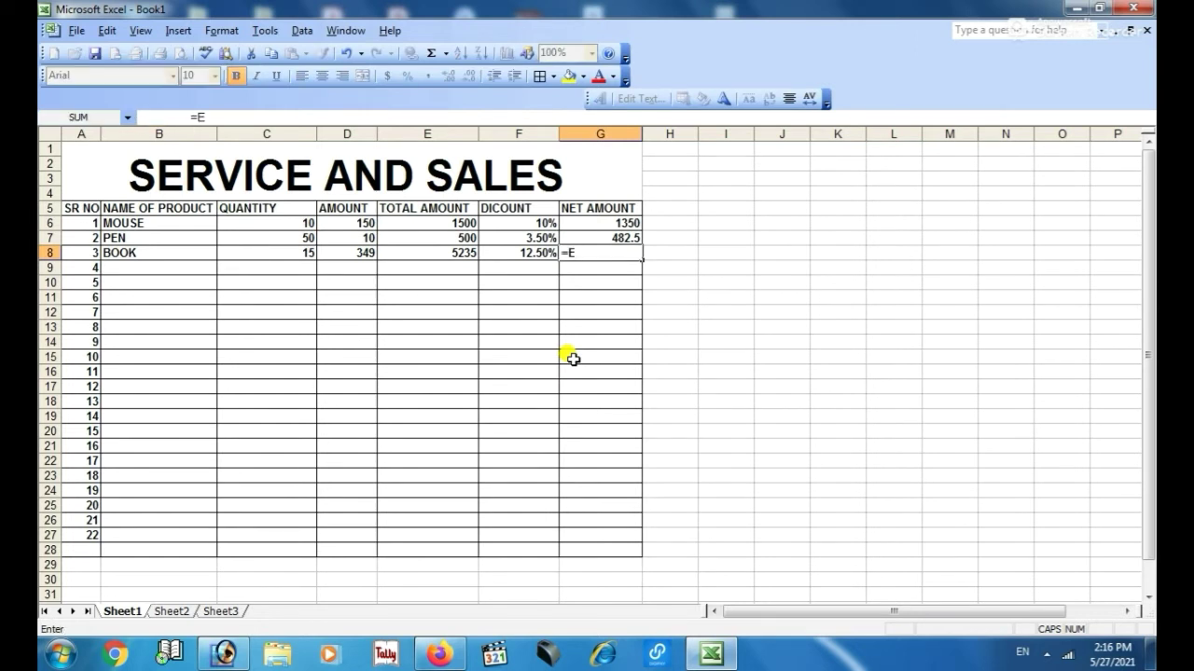
type("8-(F")
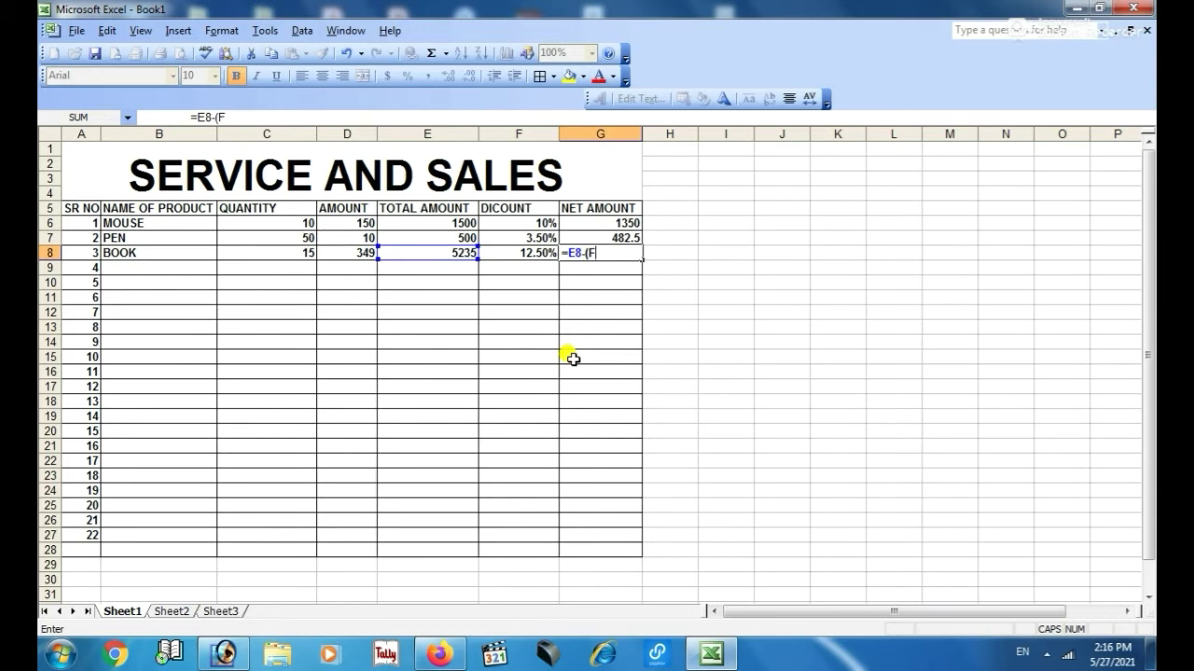
type("8*E8")
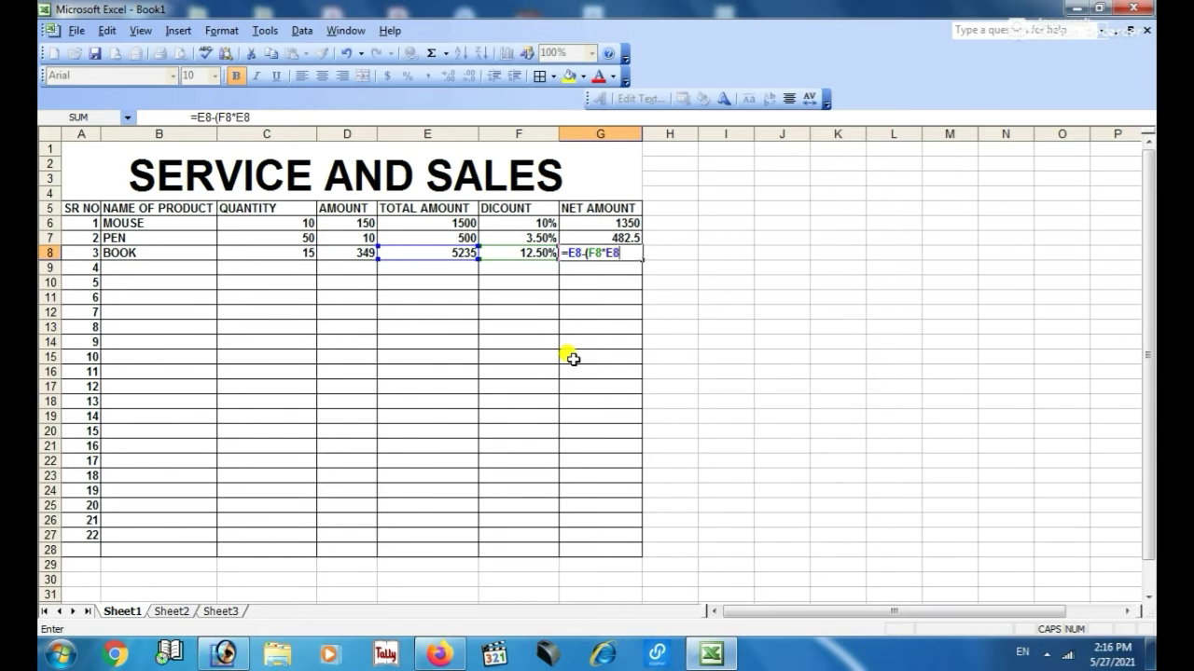
key("Return")
key("Left")
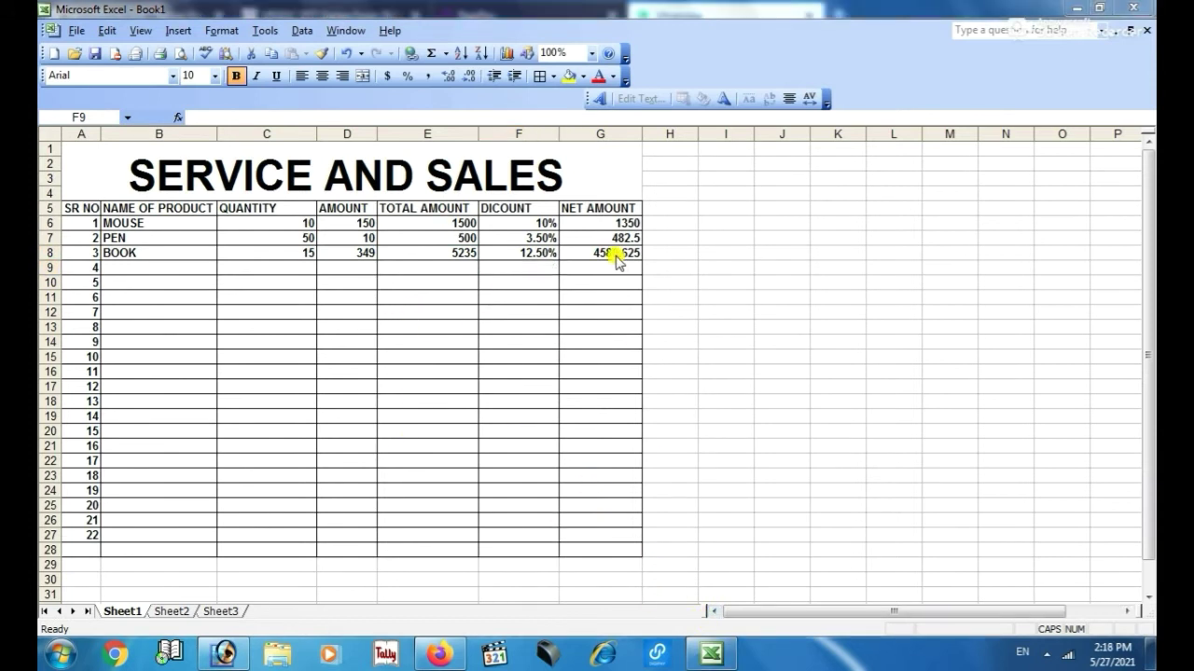
- Copy the total amount formula from E8 into cells E9 to E27
left_click(432, 252)
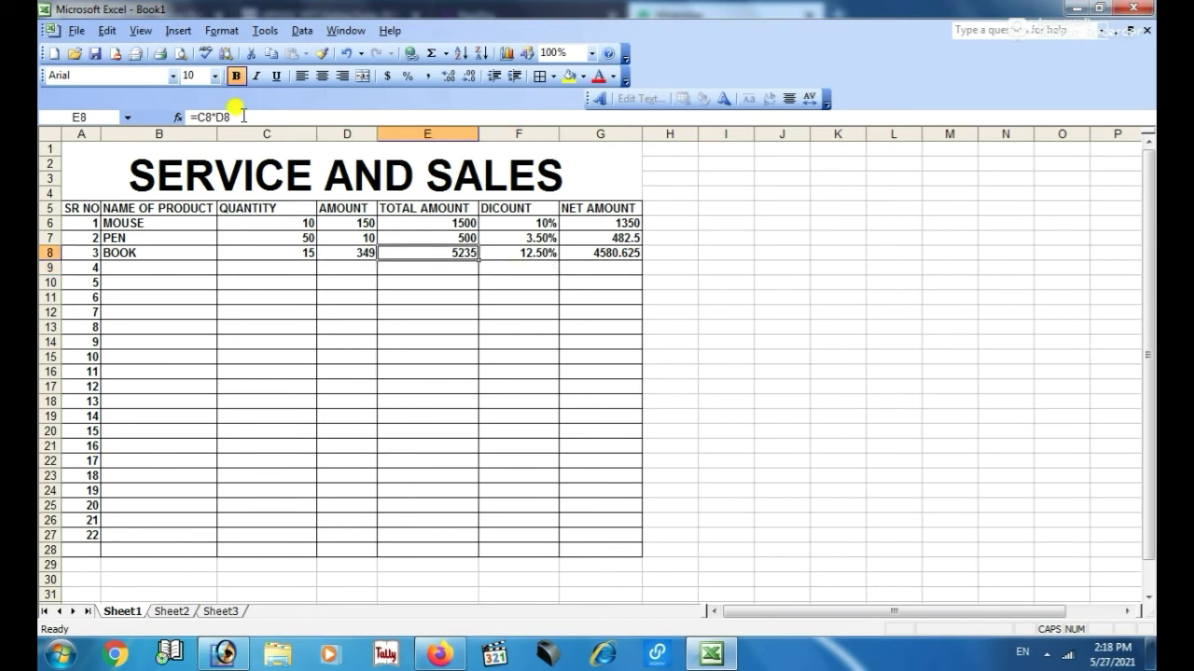
left_click(200, 118)
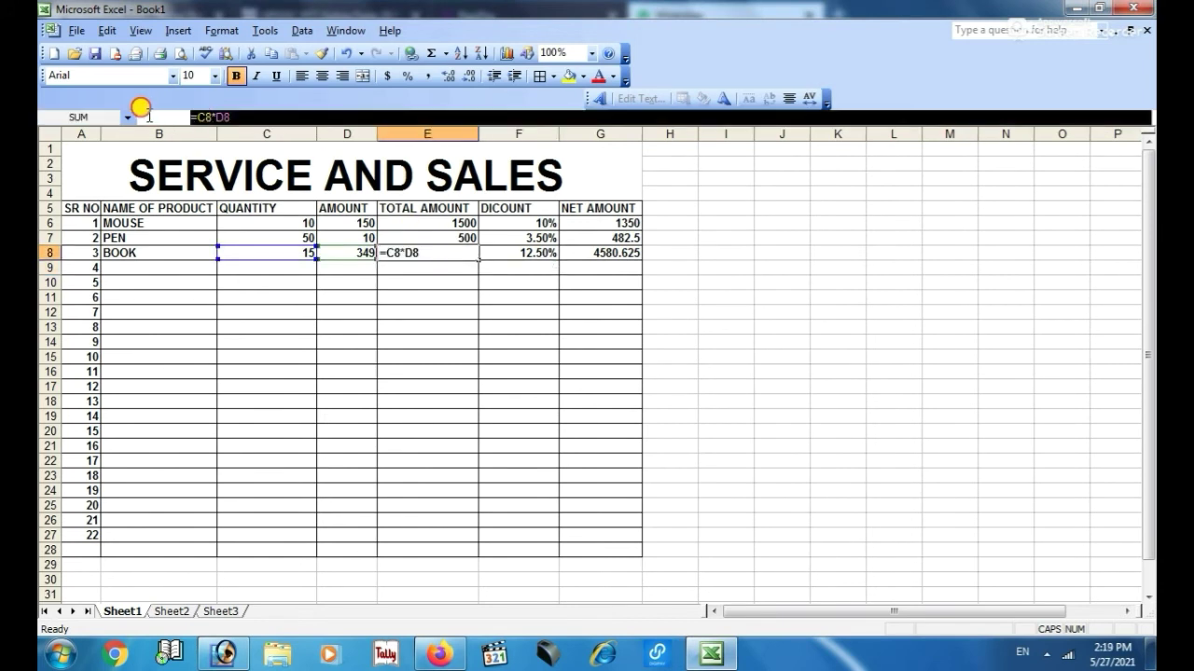
key("Return")
left_click(430, 254)
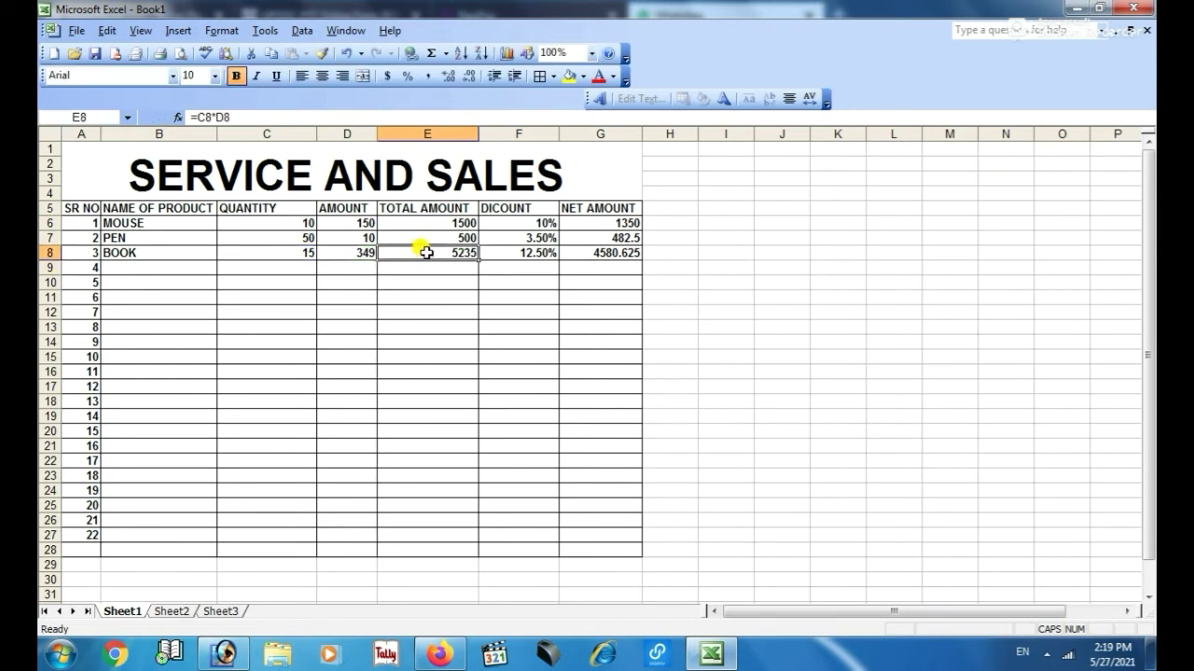
key("ctrl+c")
left_click_drag(429, 264, 441, 532)
key("Return")
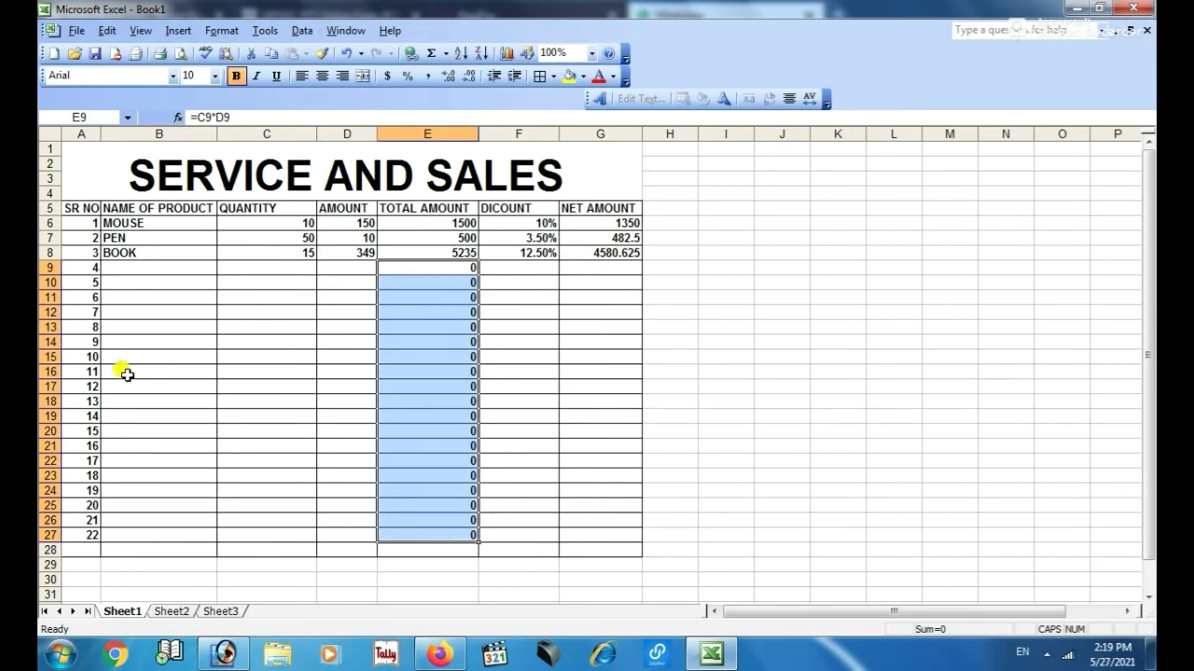
- Merge cells B27:B28 at the bottom of the product column and label the merged cell TOTAL
left_click_drag(127, 533, 132, 549)
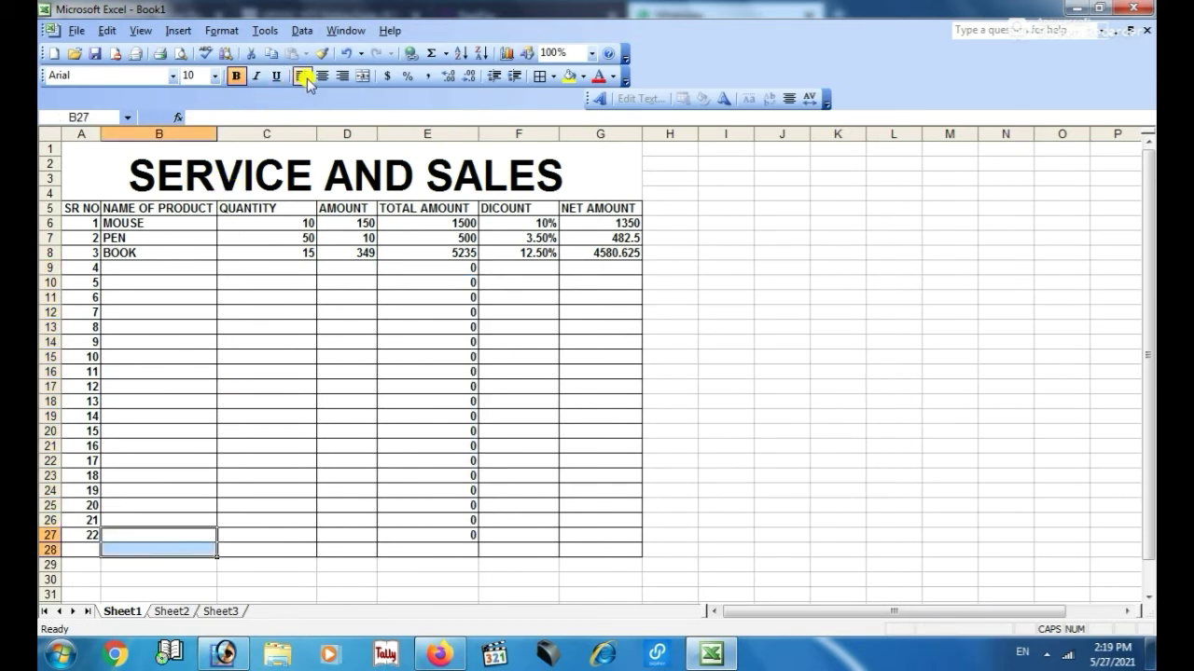
left_click(363, 75)
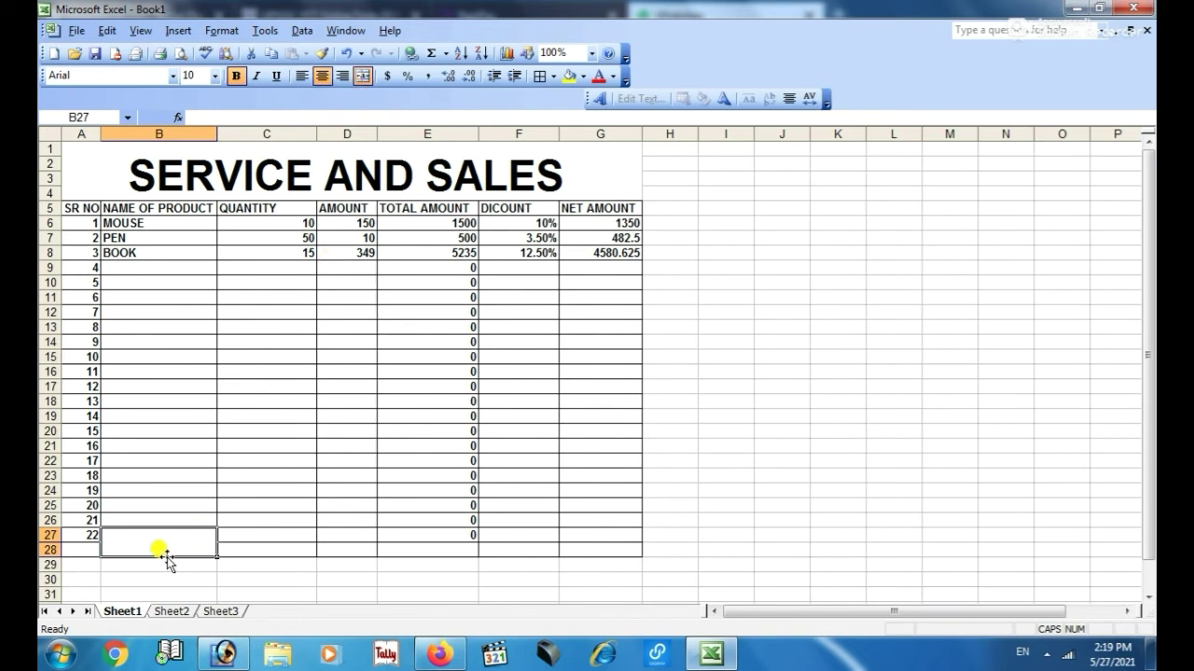
type("TOTA")
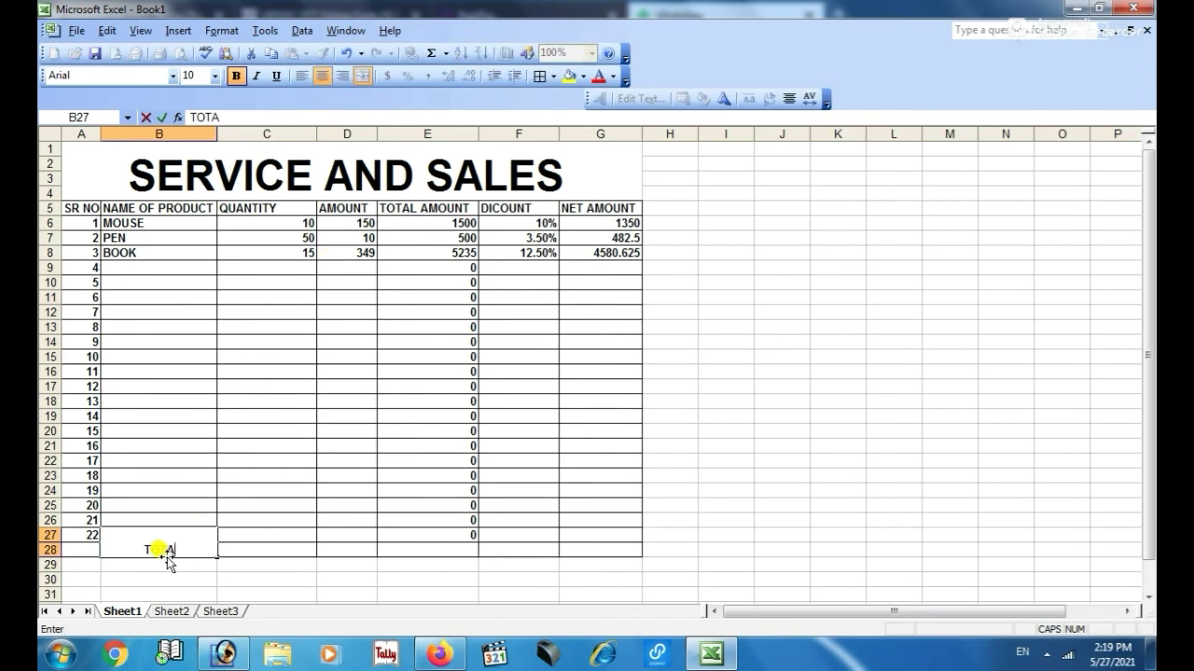
type("L A")
key("BackSpace")
key("BackSpace")
key("Tab")
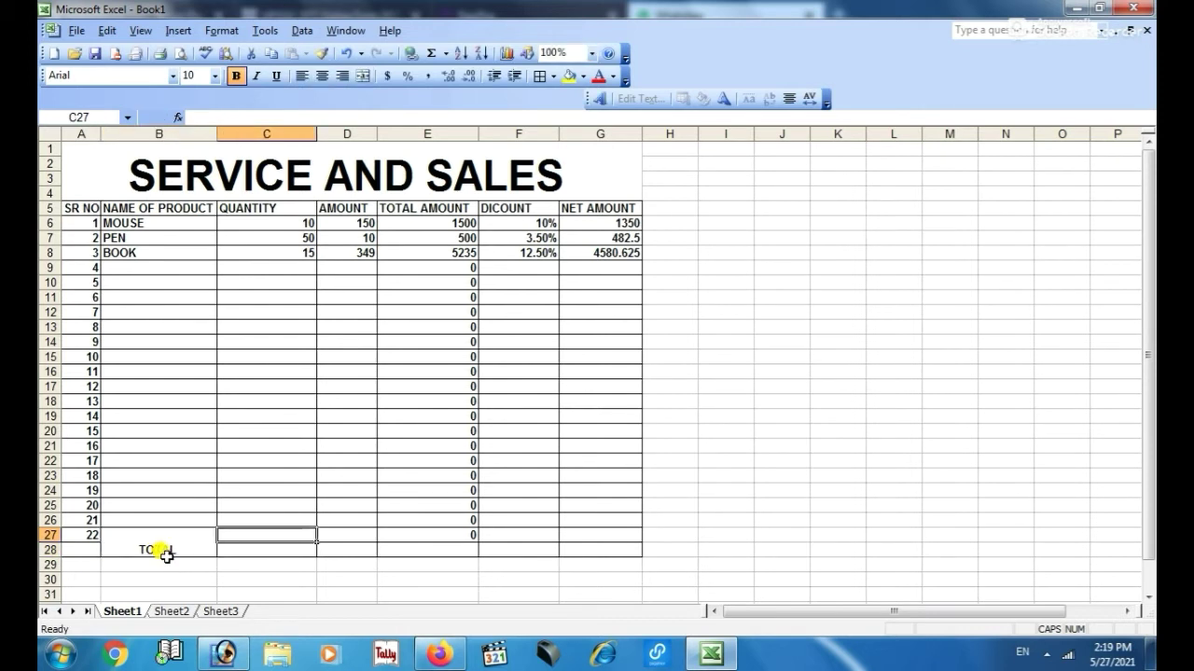
key("Tab")
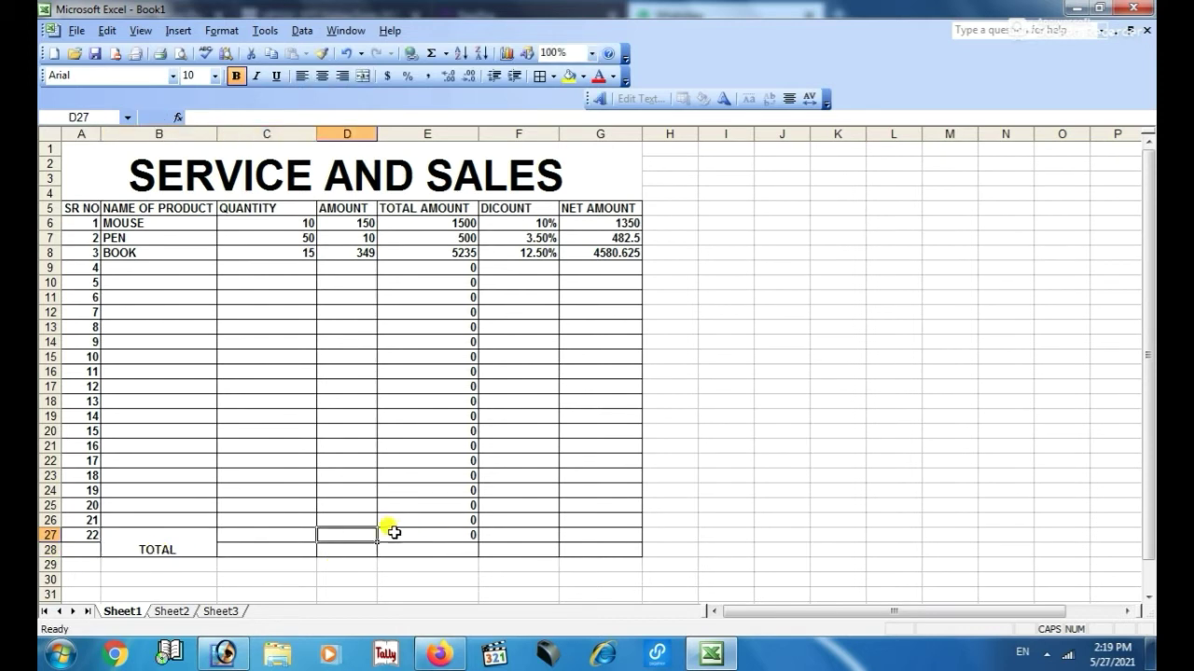
- Try to merge the range C27:G28 into one cell and open its formula for editing
left_click_drag(363, 531, 603, 545)
left_click(238, 537)
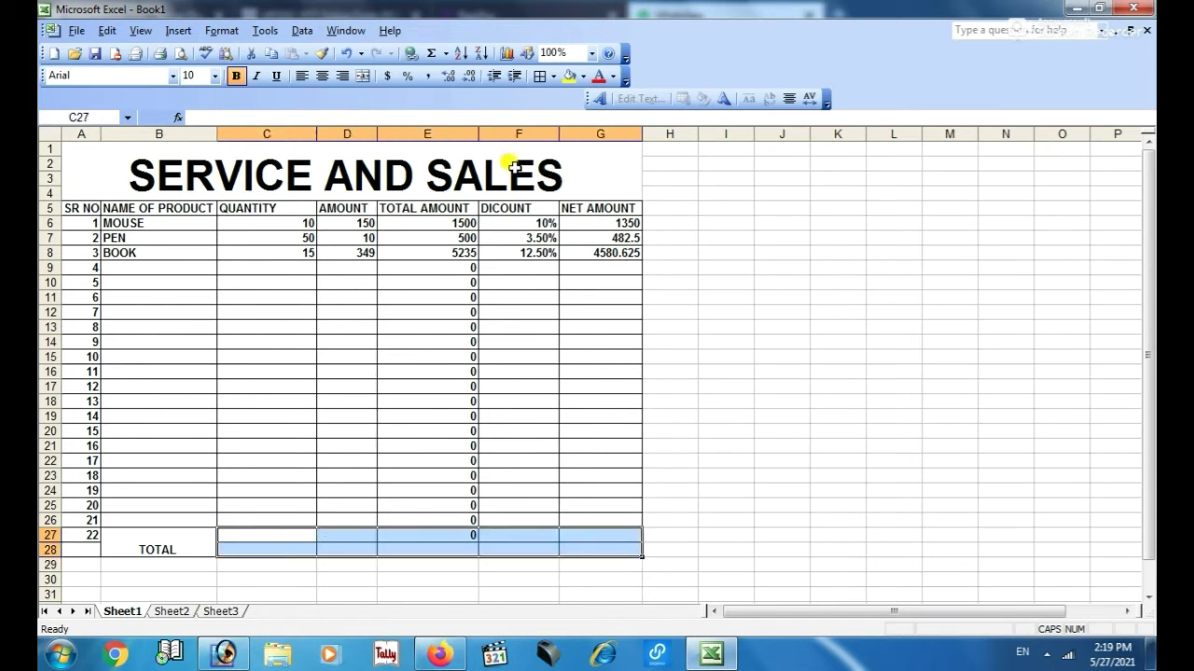
left_click(363, 76)
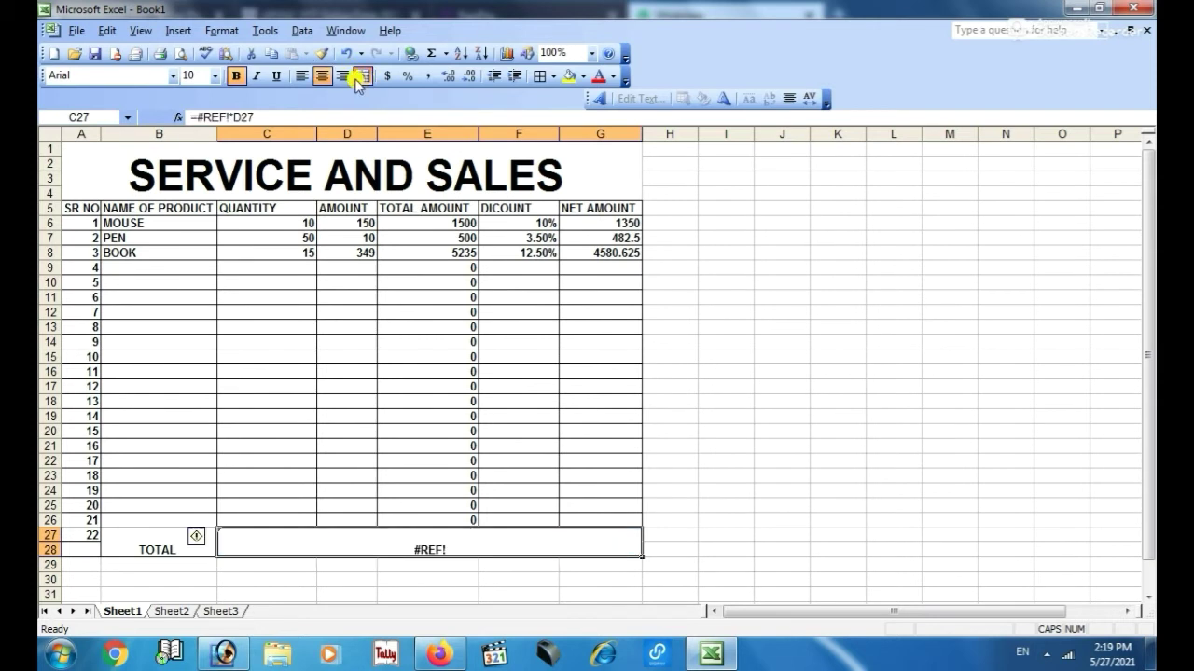
double_click(455, 545)
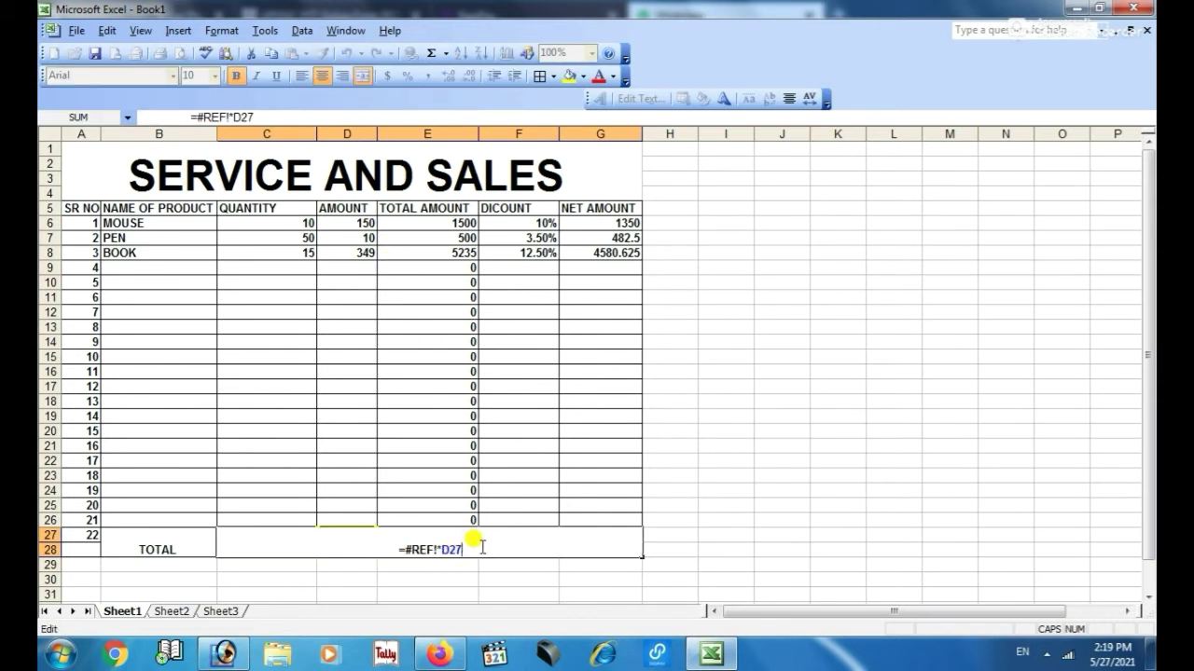
key("Return")
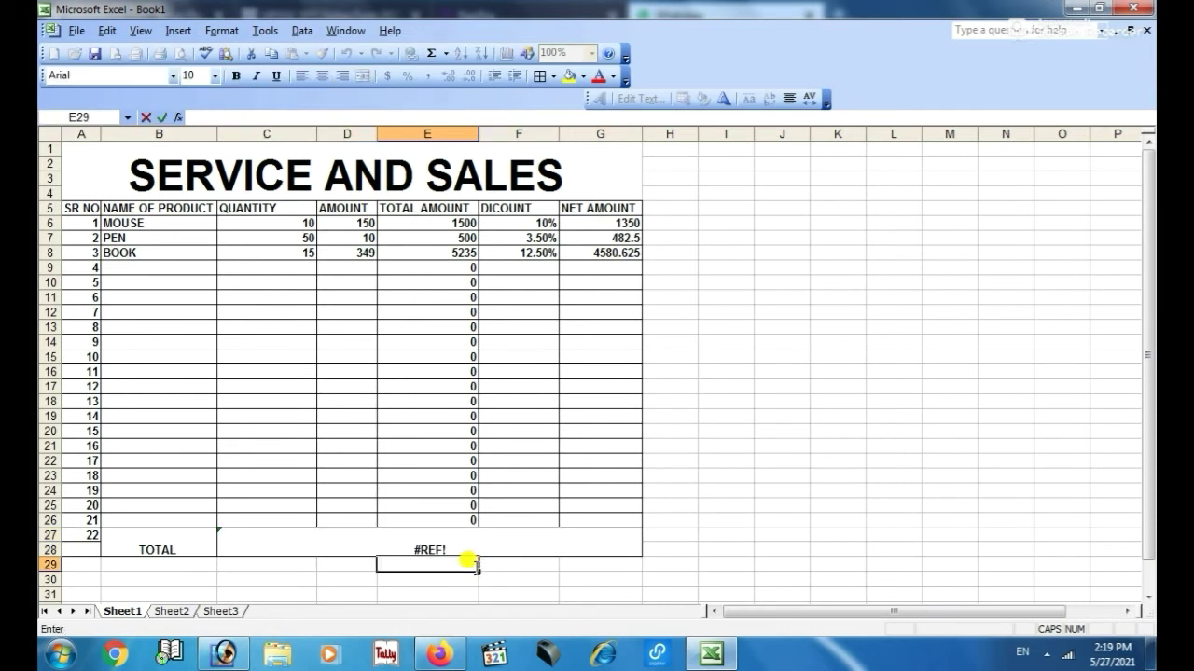
- Unmerge the range C27:G28 and clear the leftover formula from cell C27
left_click(415, 536)
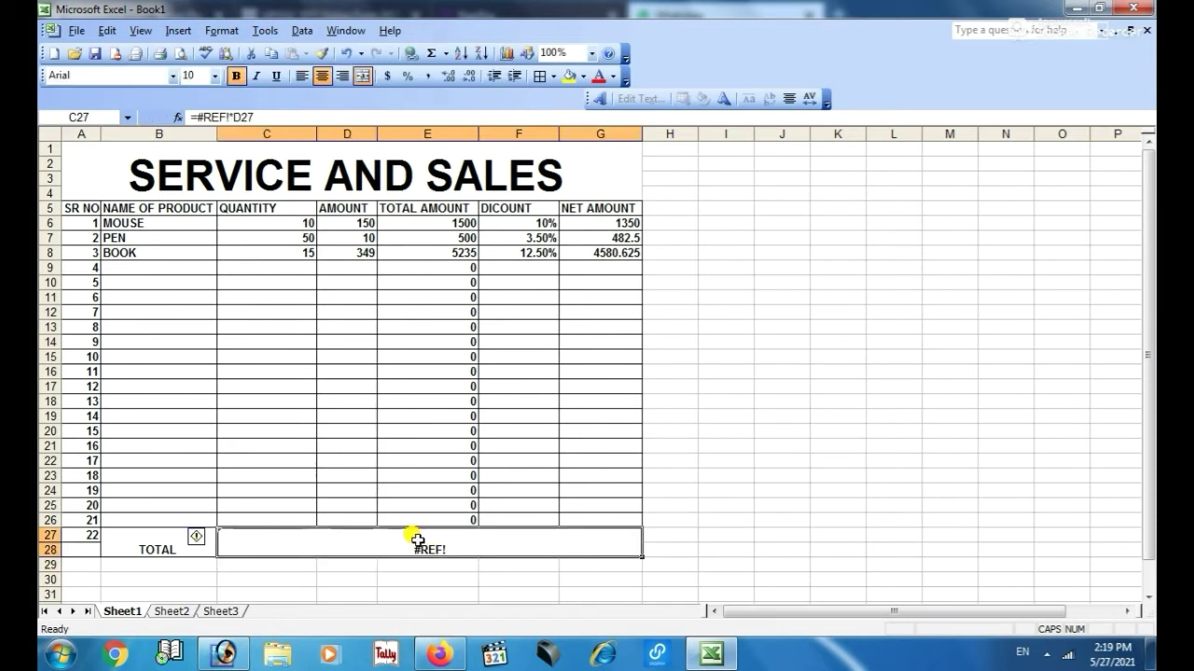
left_click(364, 75)
left_click(338, 537)
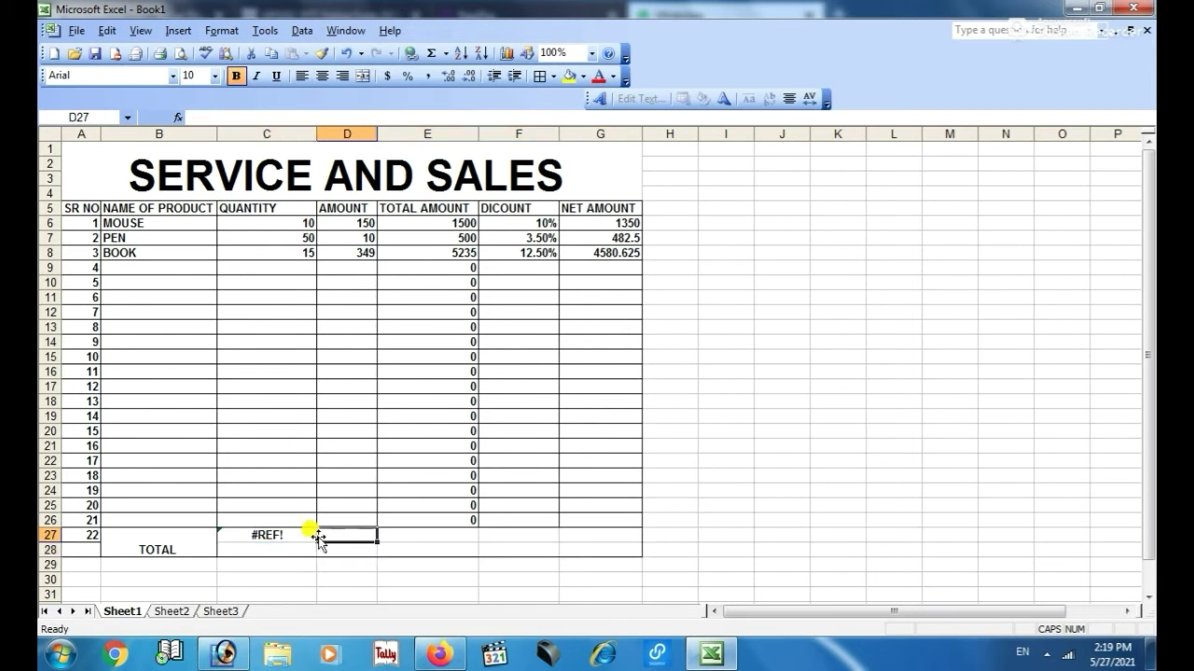
left_click(292, 540)
key("Delete")
left_click(347, 564)
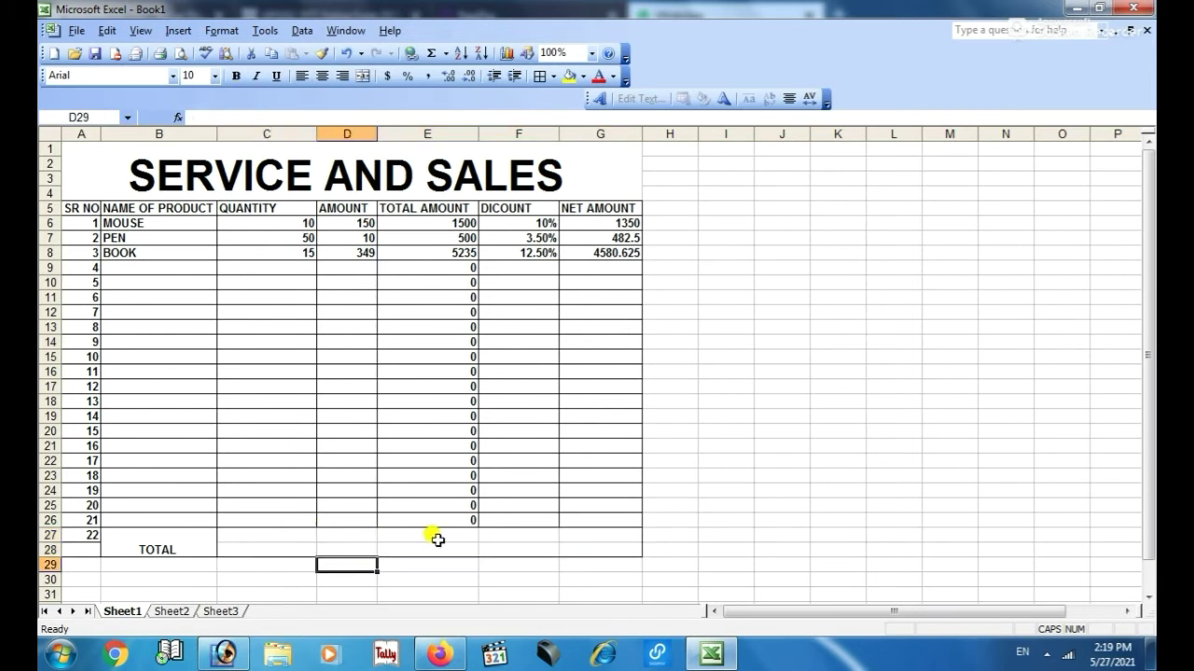
- Merge cells E27:E28 under TOTAL AMOUNT and cells G27:G28 under NET AMOUNT
left_click_drag(434, 533, 431, 543)
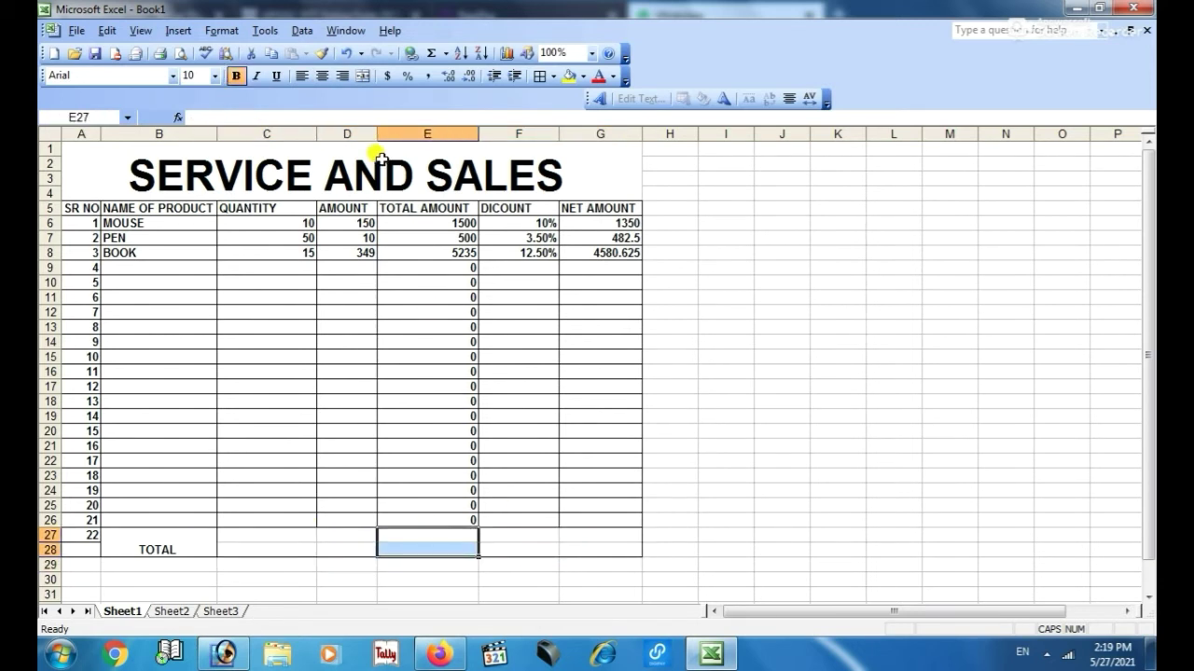
left_click(372, 79)
left_click(709, 653)
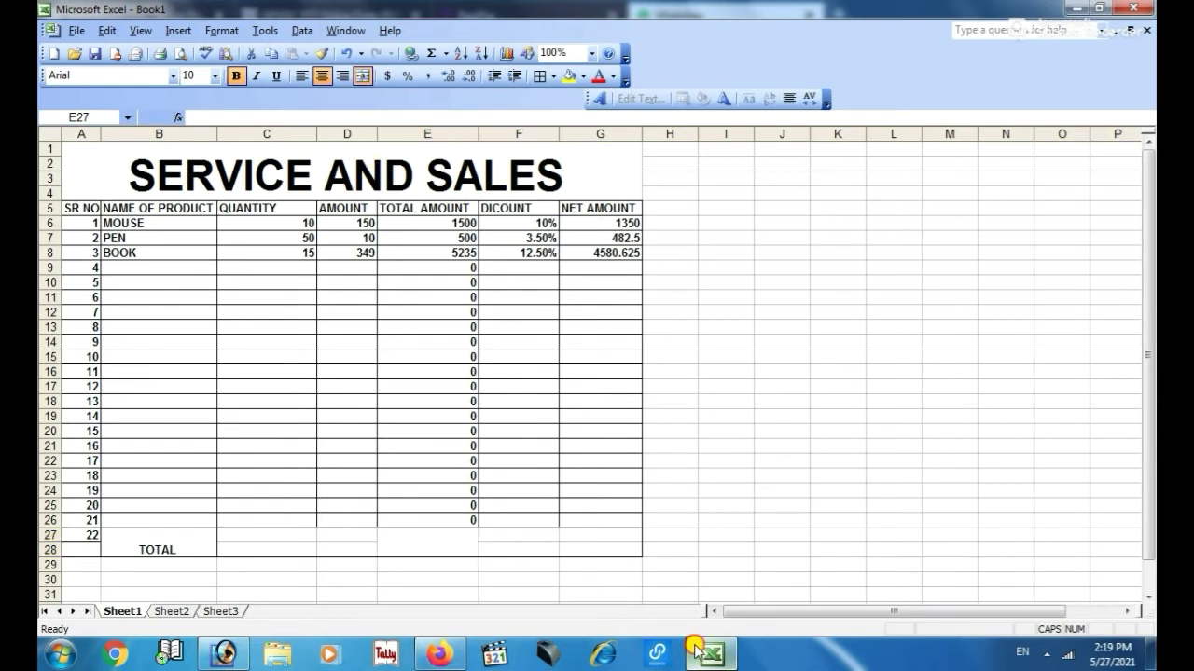
left_click(701, 651)
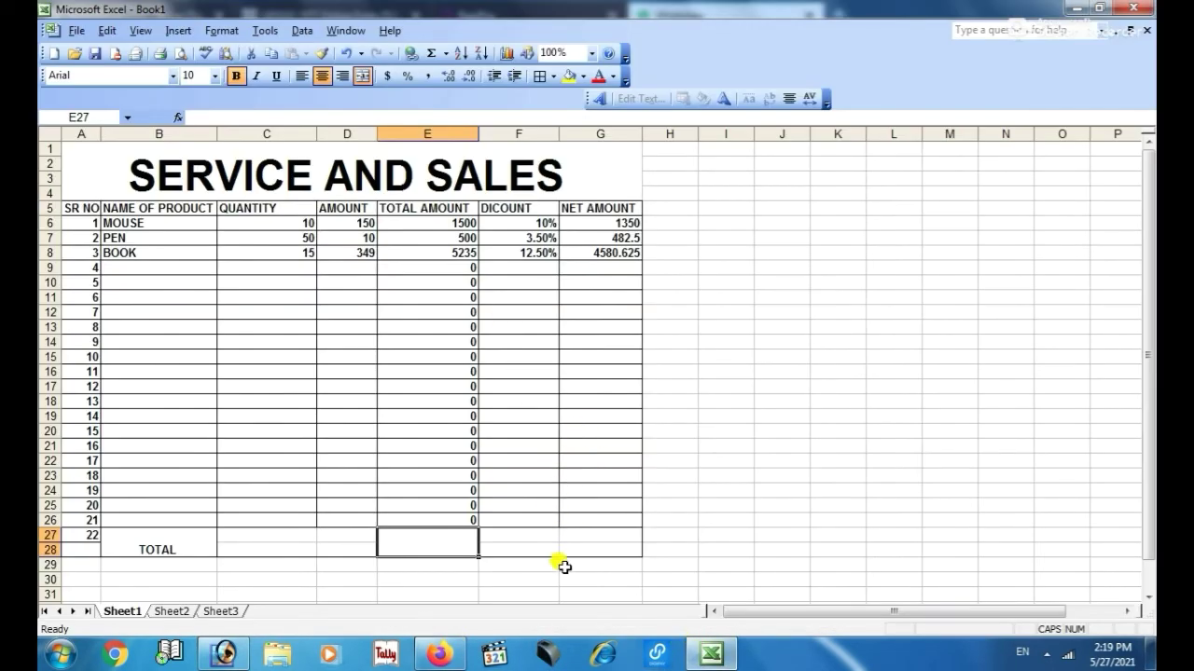
left_click_drag(594, 534, 592, 549)
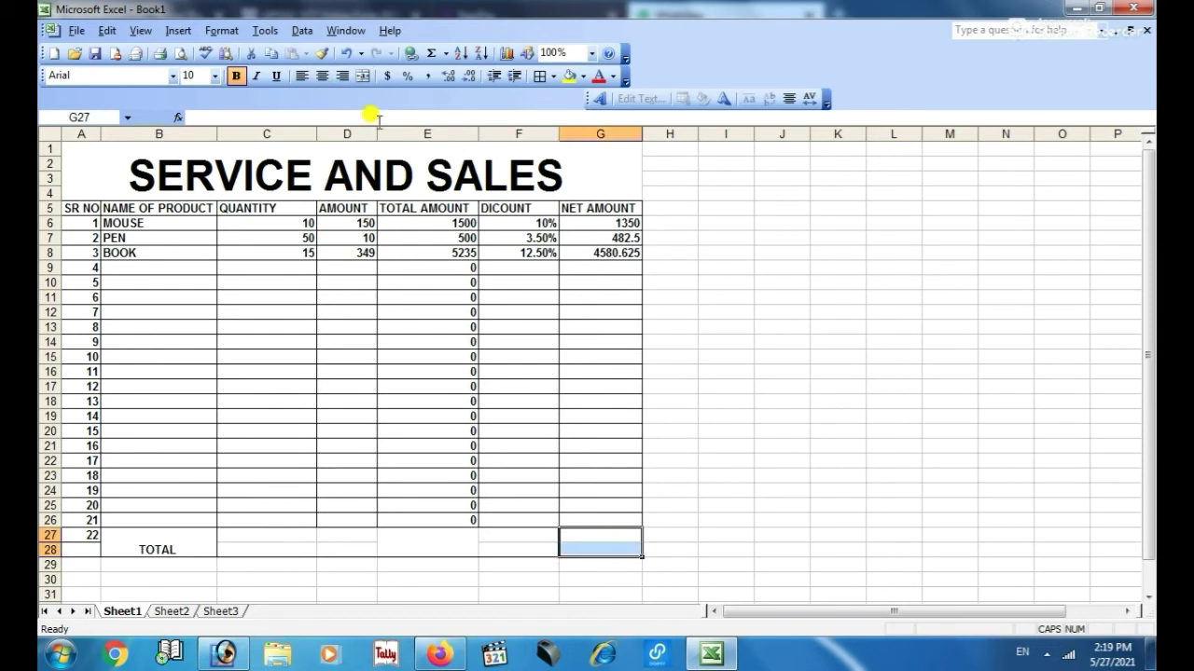
left_click(367, 78)
left_click(511, 548)
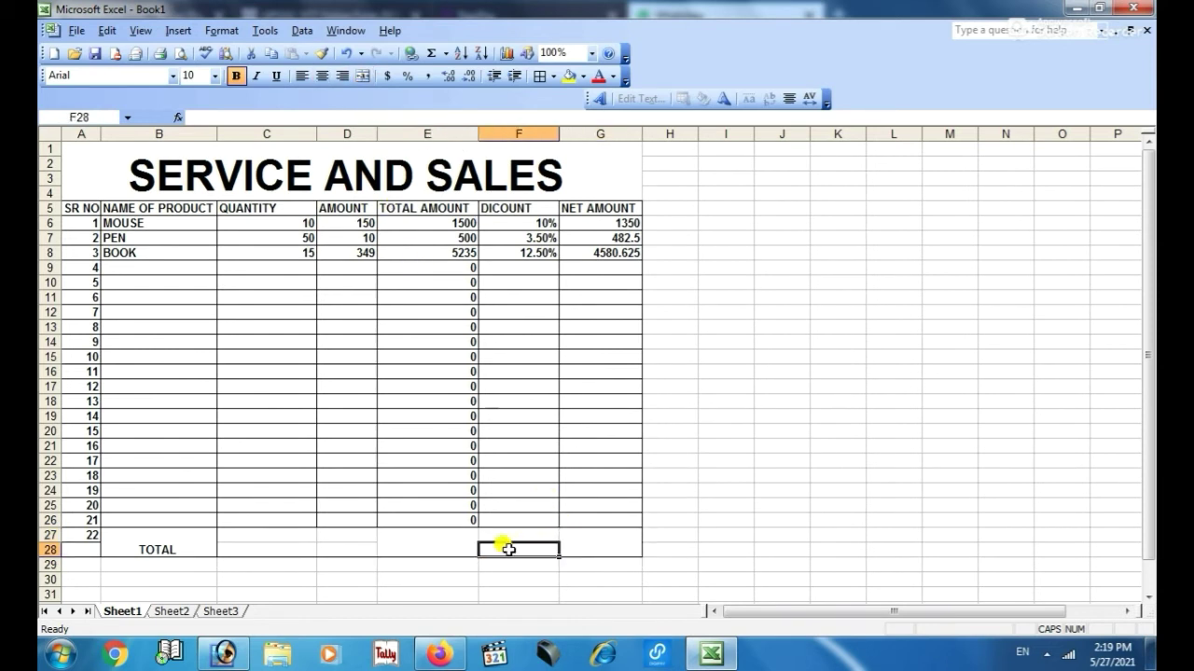
- Apply borders around all cells of the total row range C27:G28
left_click_drag(267, 535, 313, 550)
left_click_drag(548, 546, 597, 544)
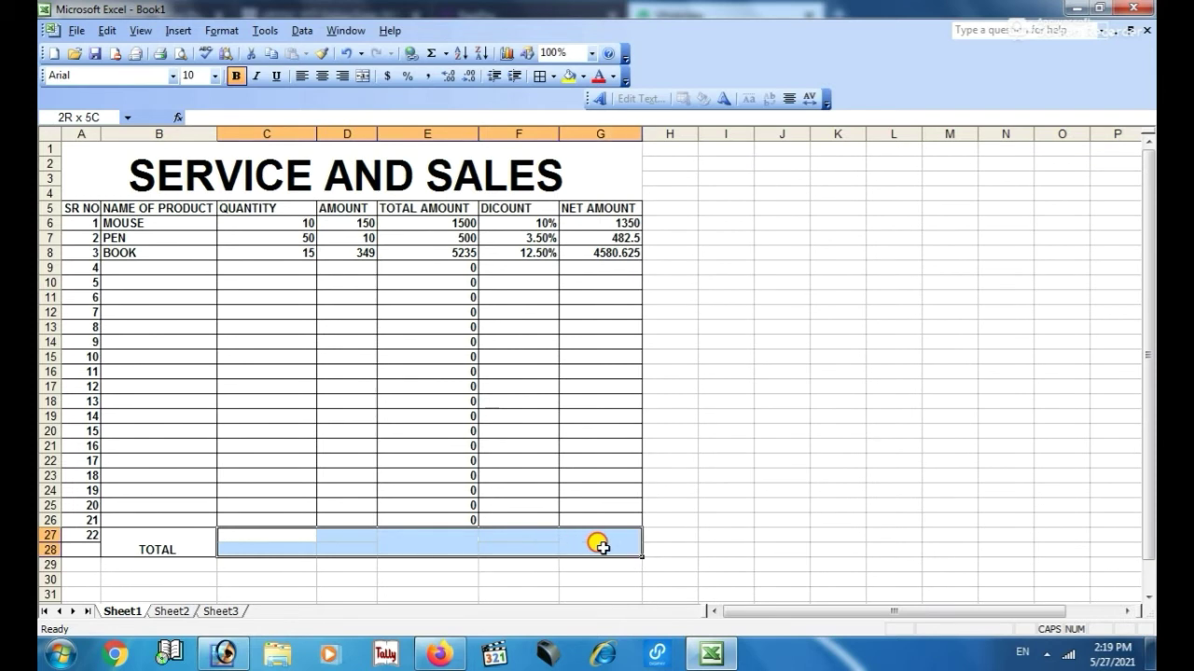
left_click(399, 550)
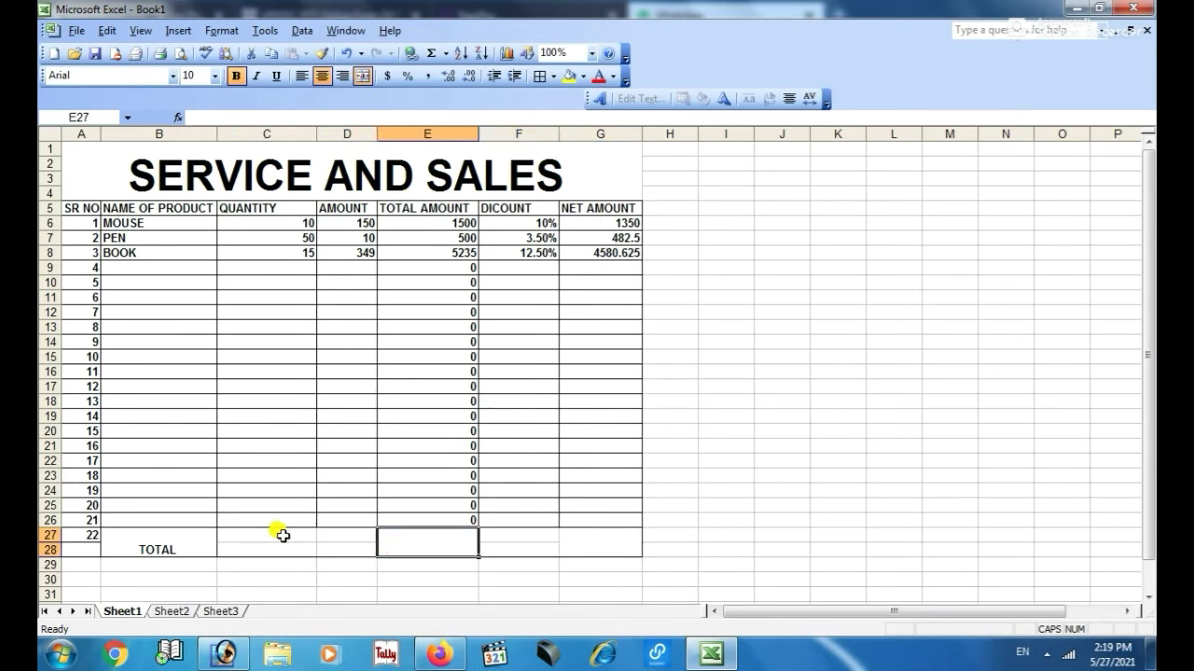
left_click_drag(280, 532, 604, 529)
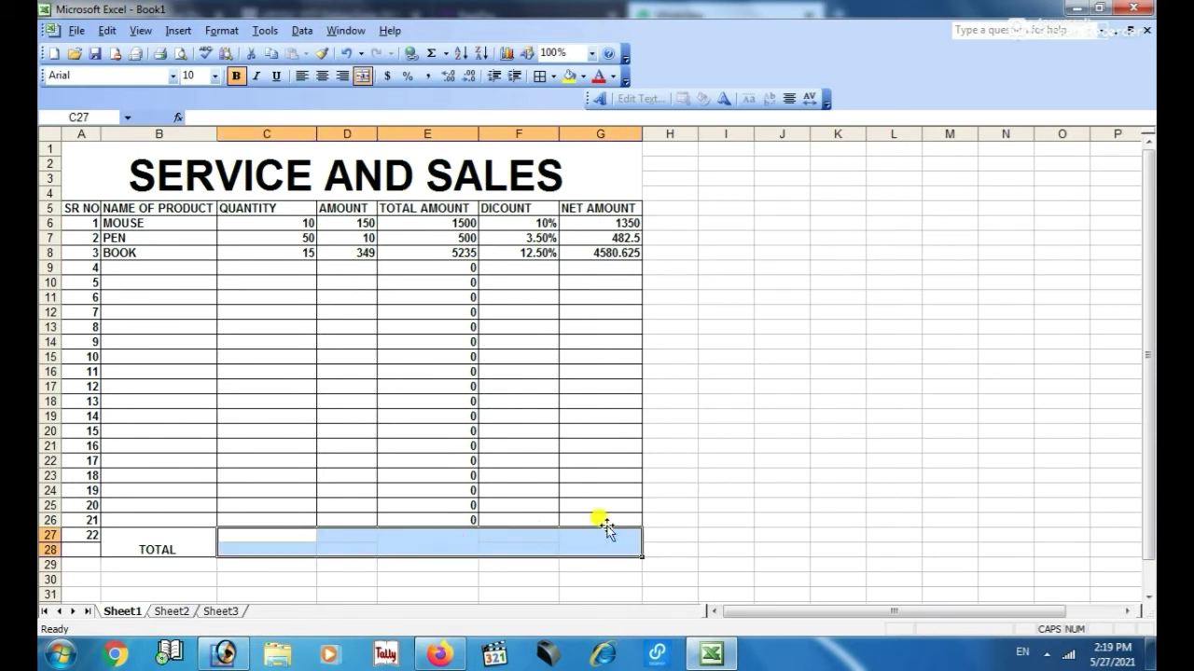
left_click(540, 75)
left_click(513, 548)
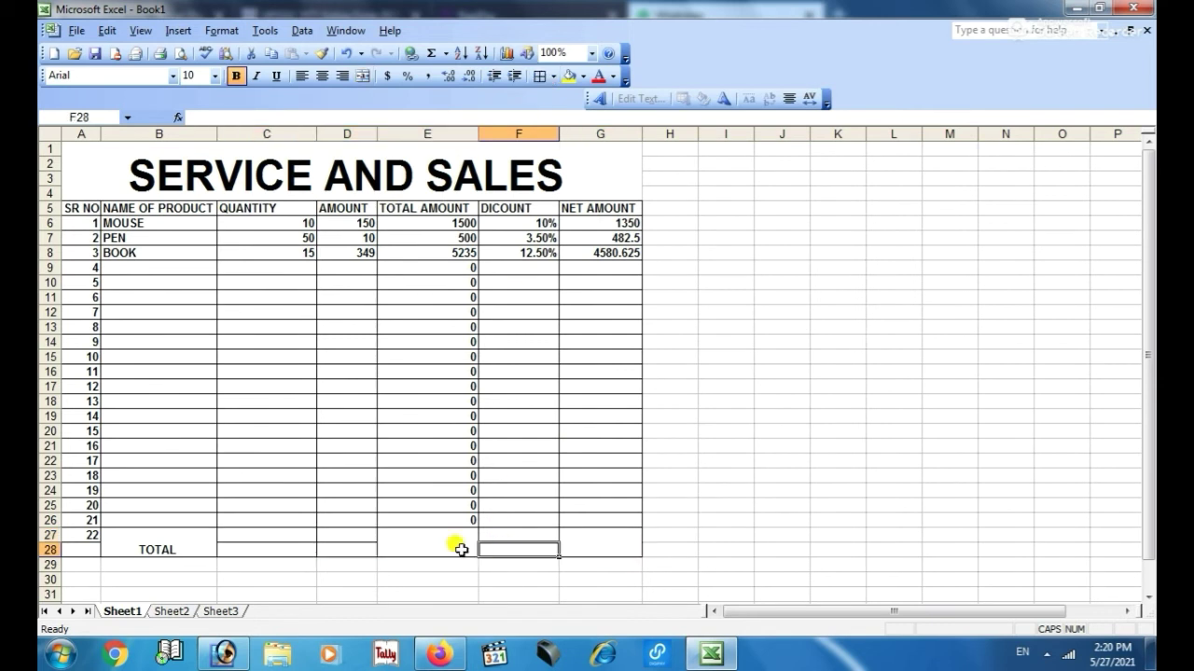
- Sum both amount columns in the total row with =SUM(E6:E26) in E27 and =SUM(G6:G26) in G27
left_click(447, 547)
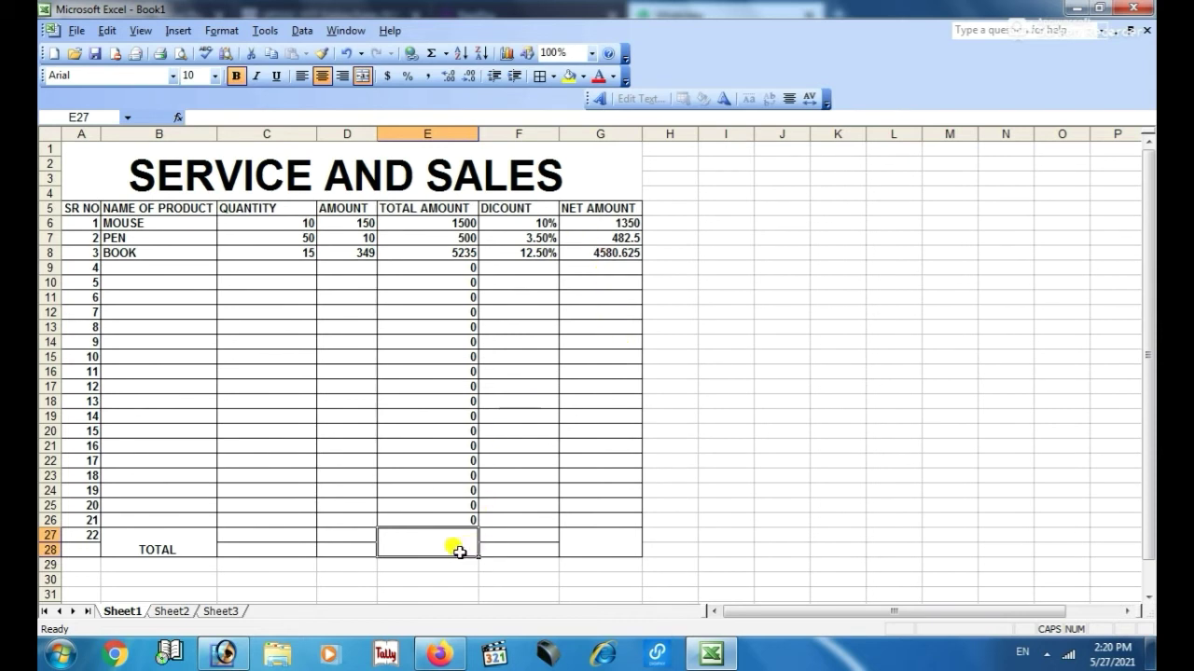
left_click(435, 53)
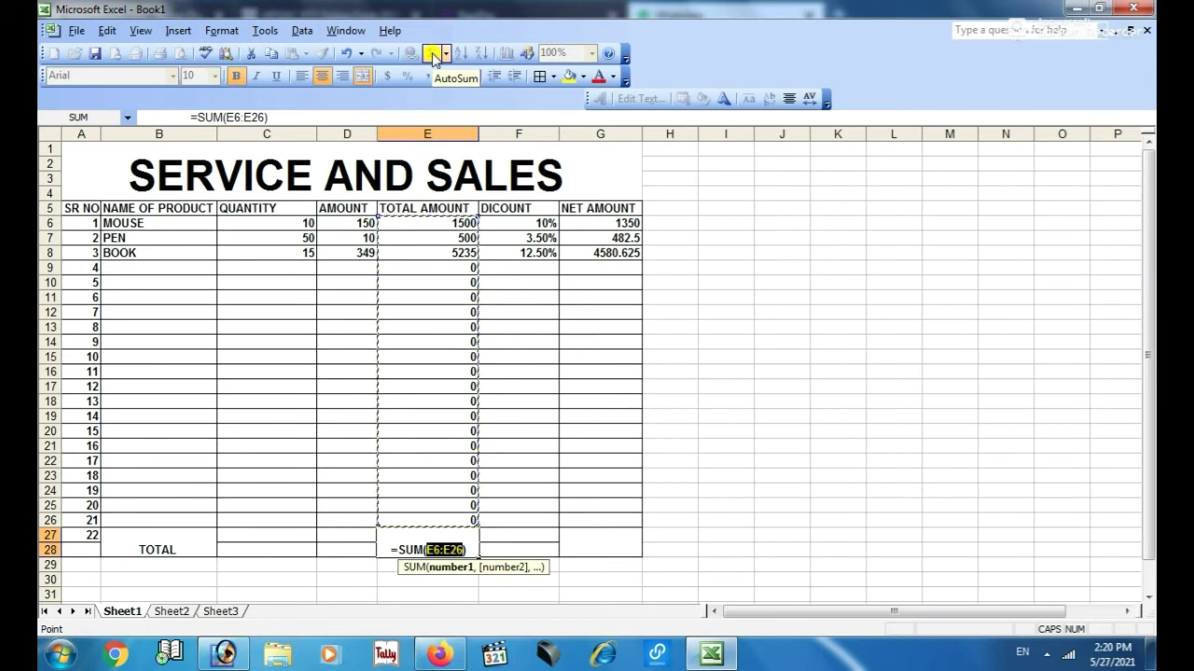
key("Return")
left_click(582, 537)
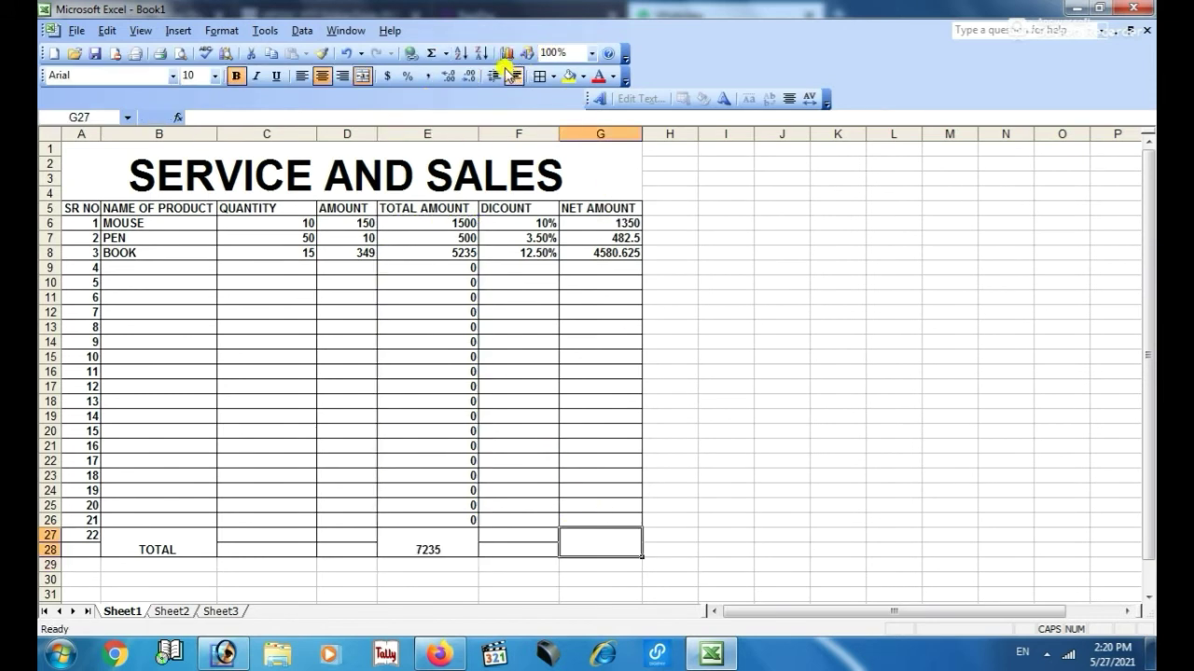
left_click(434, 53)
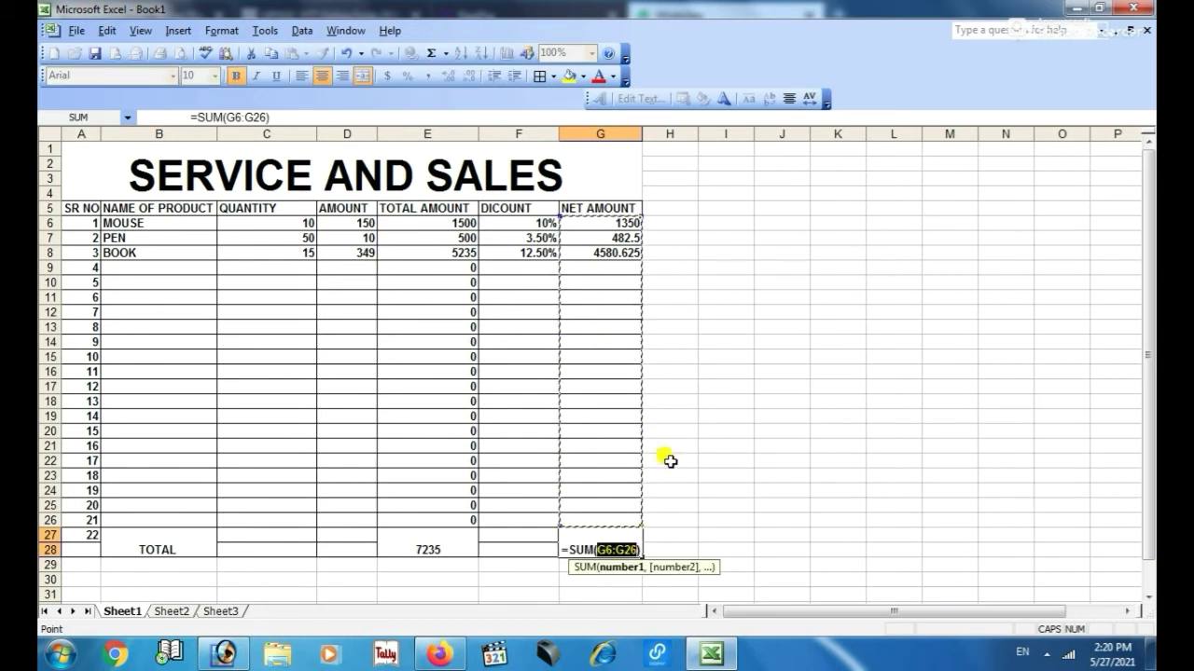
key("Return")
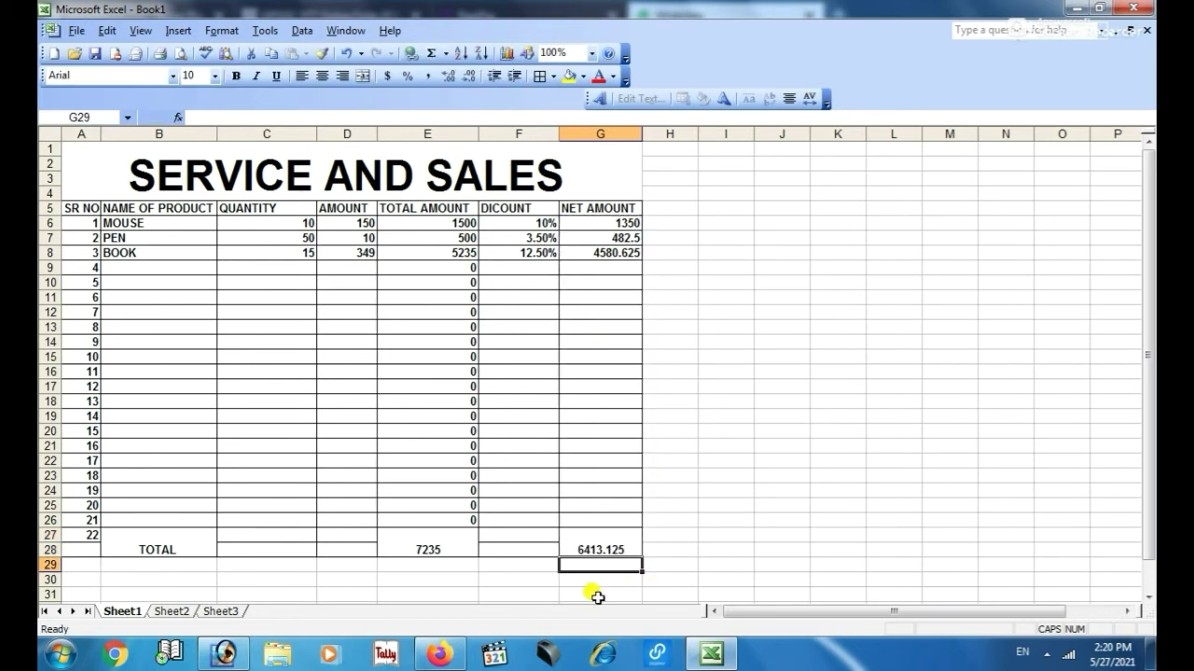
- Enter the product COPY in row 9 with quantity 12, amount 25 and a discount of 5%
left_click(141, 267)
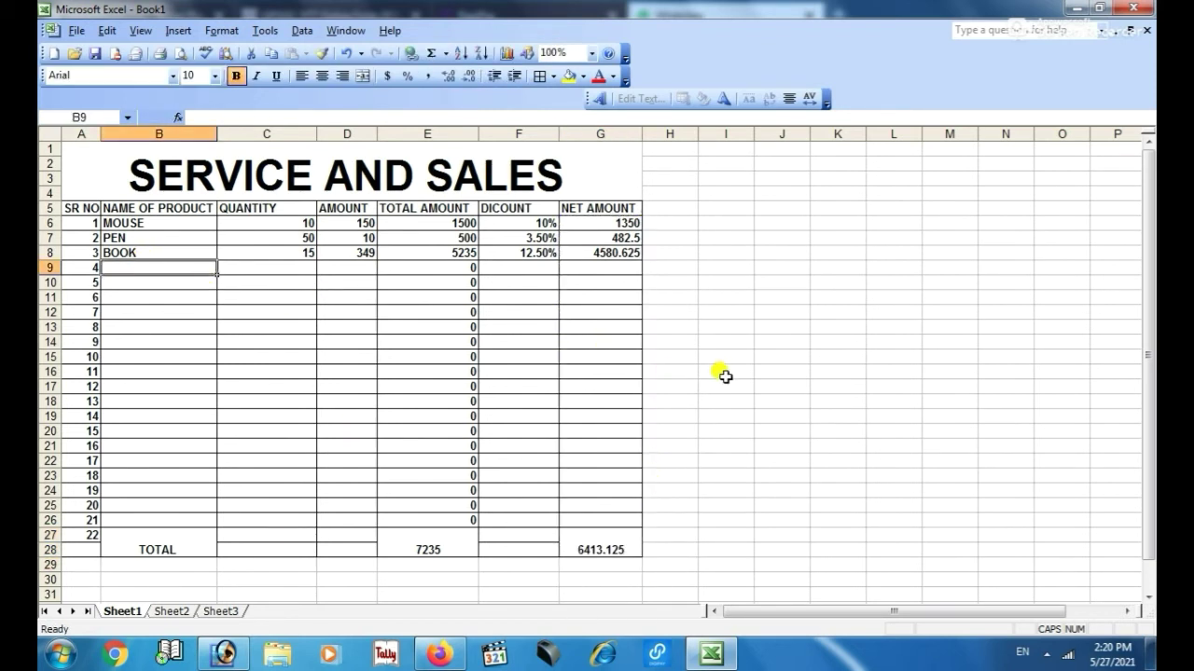
type("COPY")
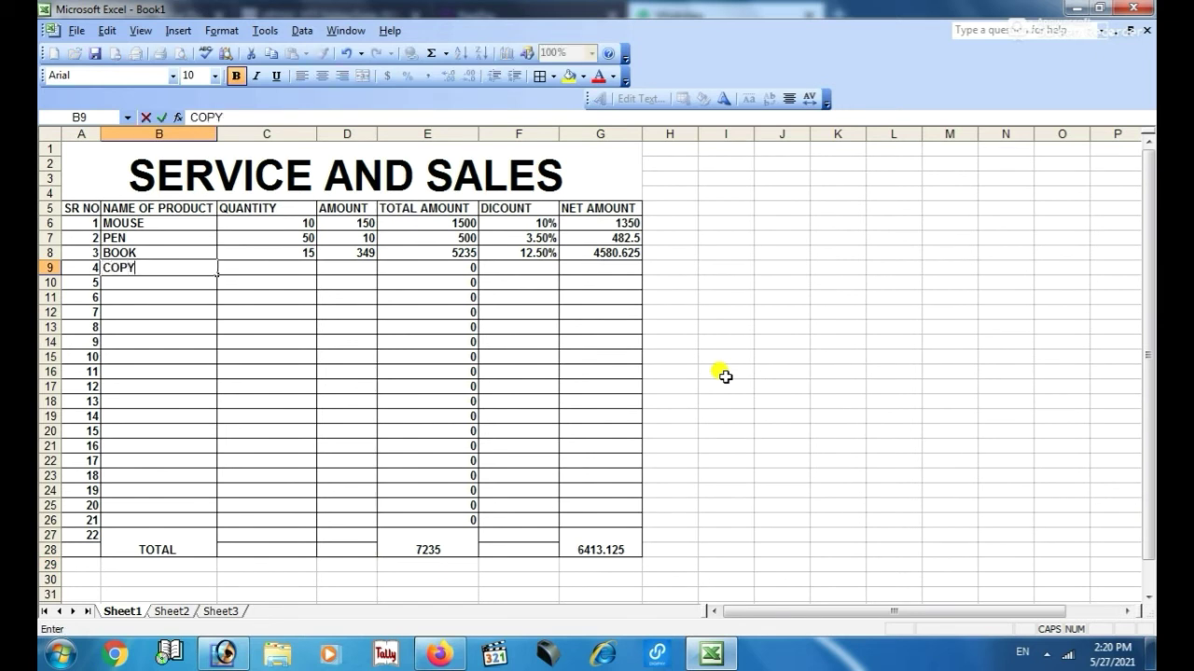
key("Tab")
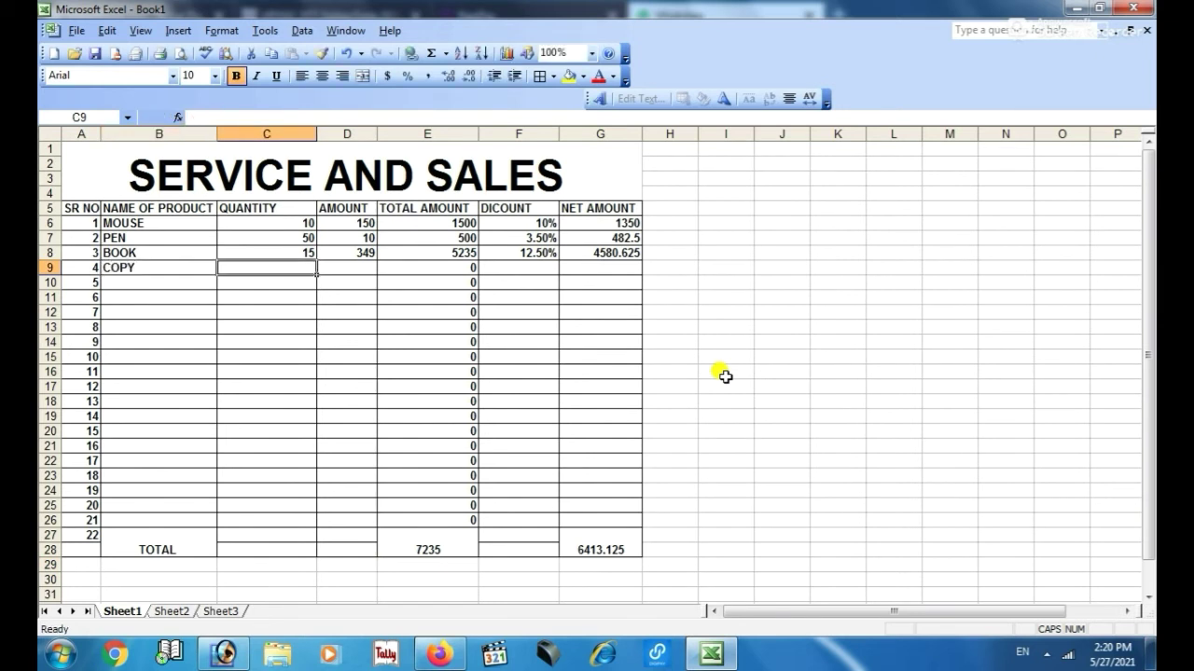
type("12")
key("Tab")
type("25")
key("Tab")
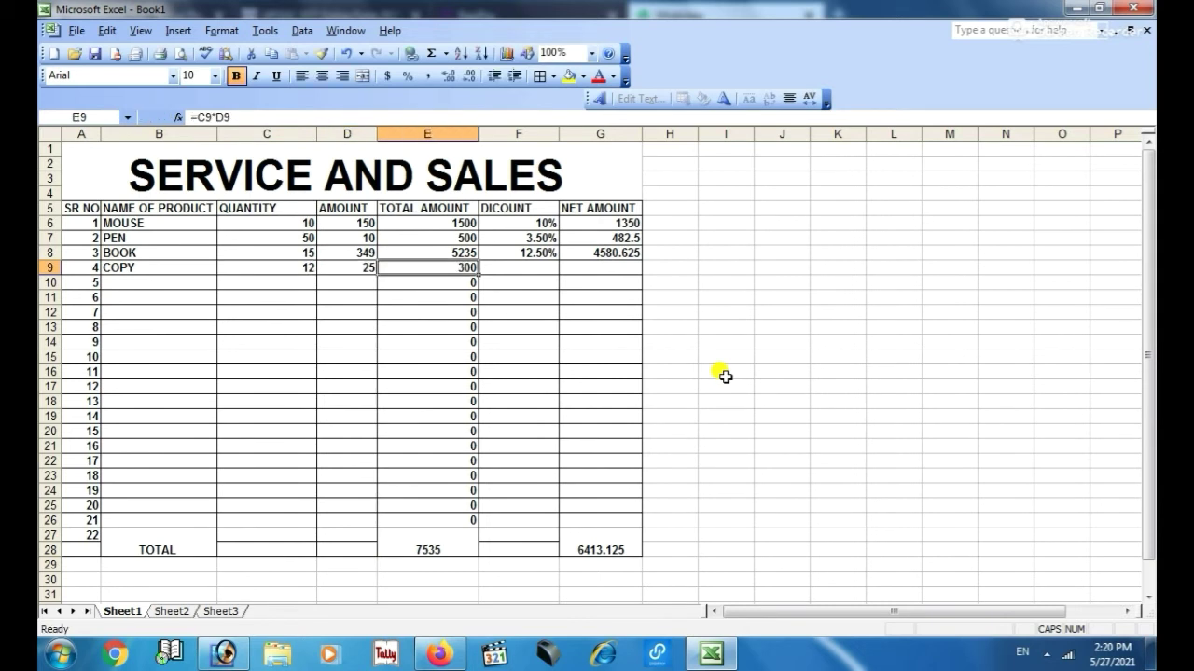
key("Tab")
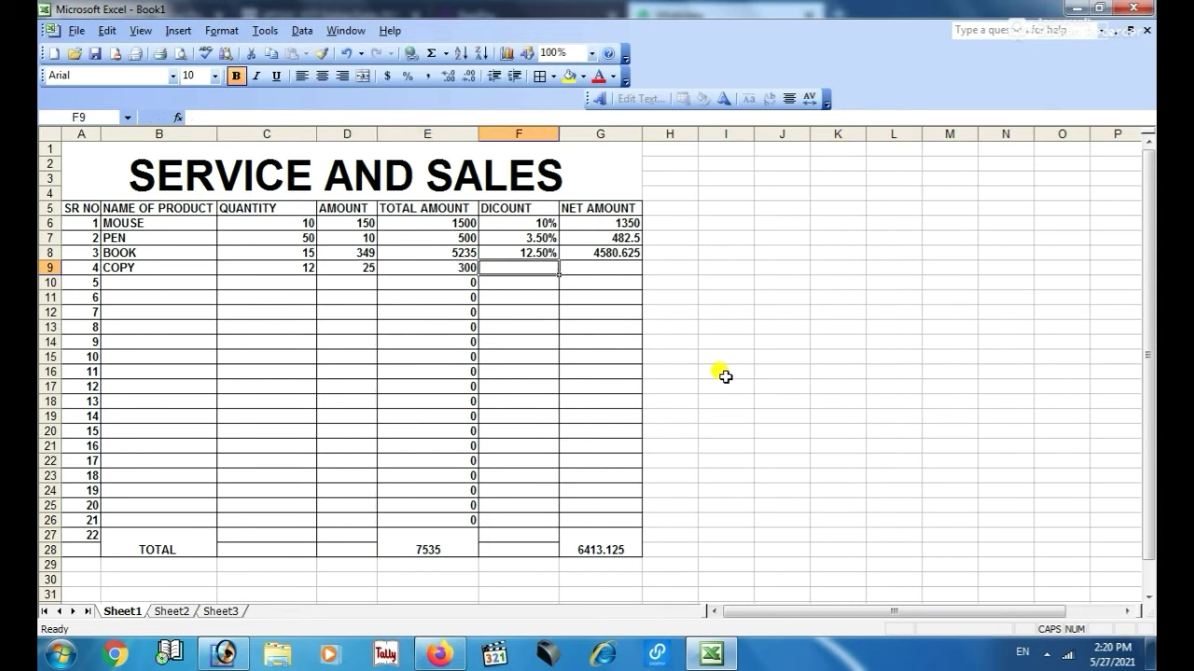
type("5")
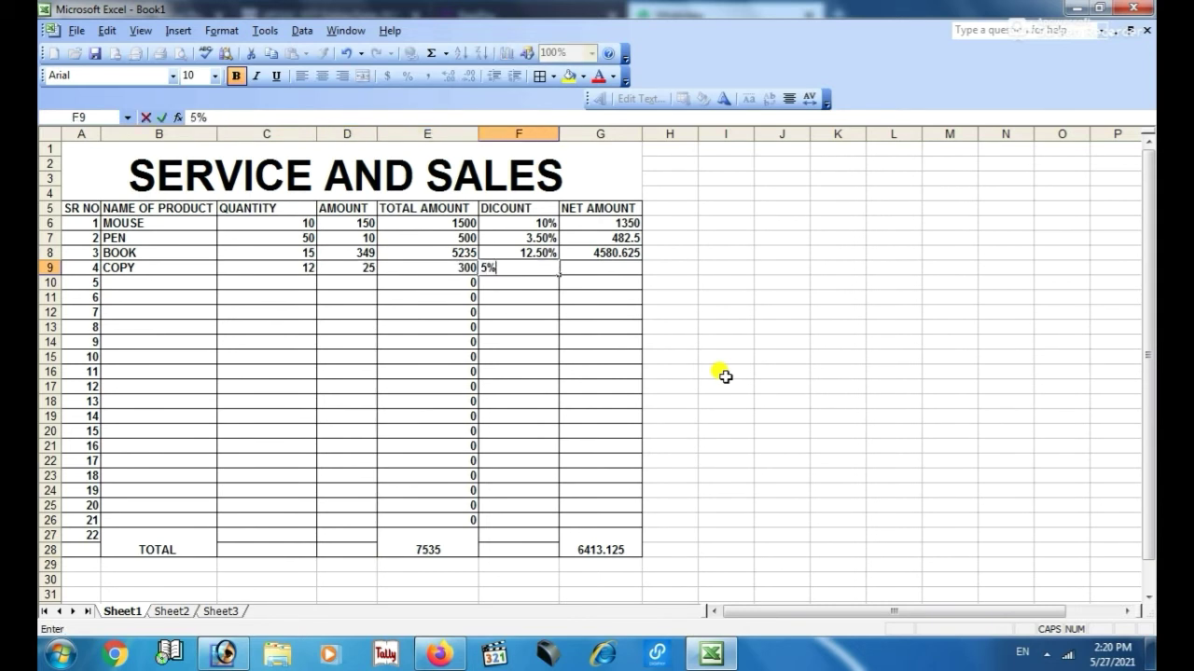
type("%")
key("Tab")
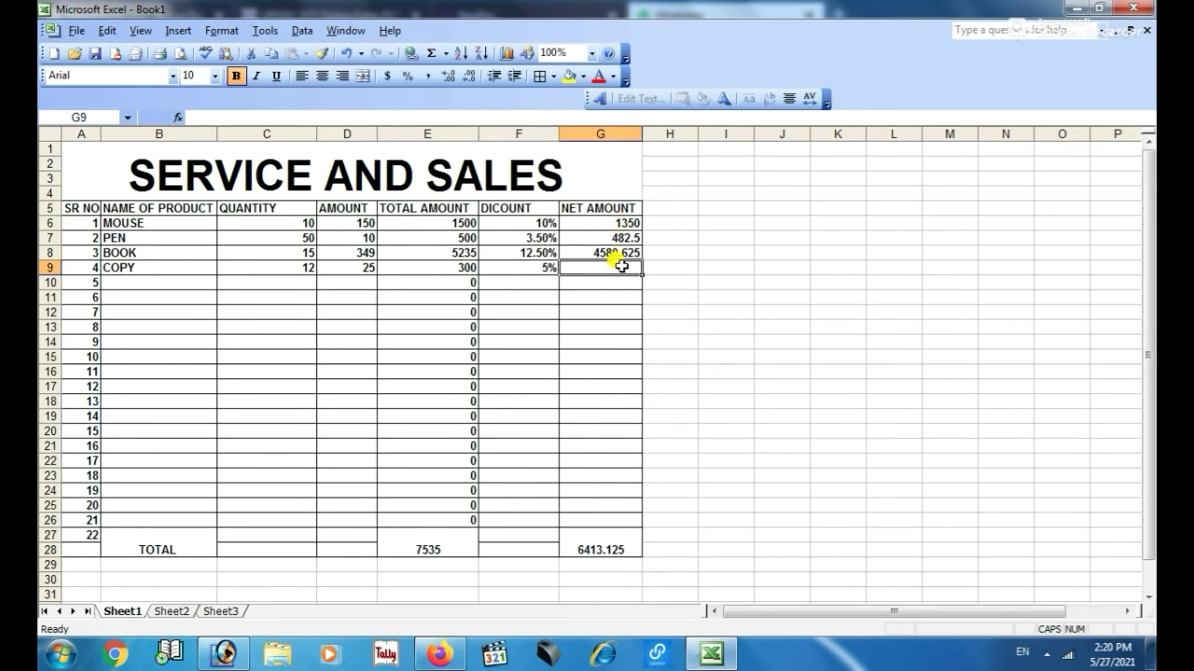
left_click(616, 252)
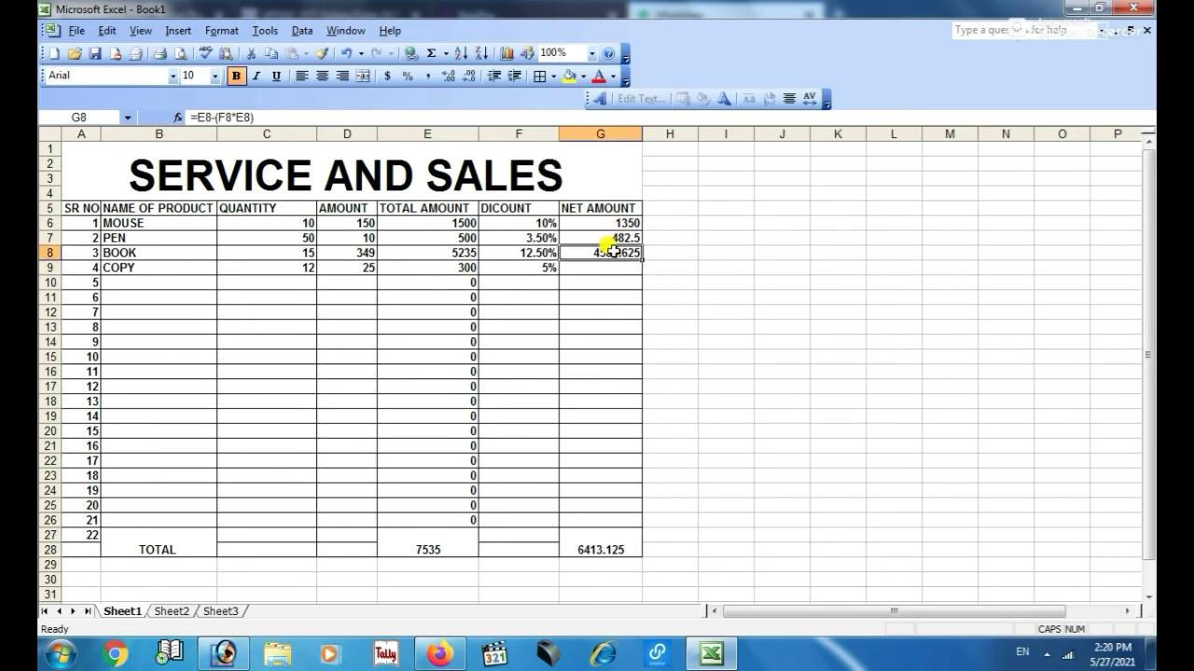
key("Down")
key("Down")
key("Down")
key("Down")
key("Down")
key("Down")
key("Down")
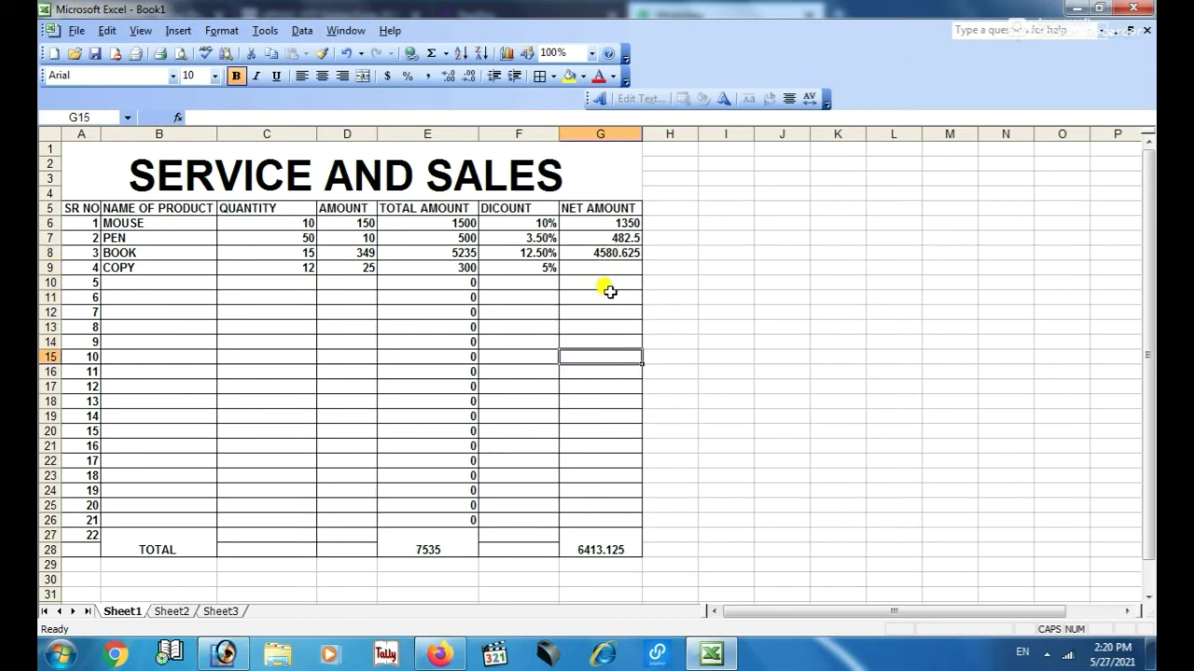
- Copy the net amount formula from G8 into all the cells below it, G9 through G28
left_click_drag(603, 269, 624, 554)
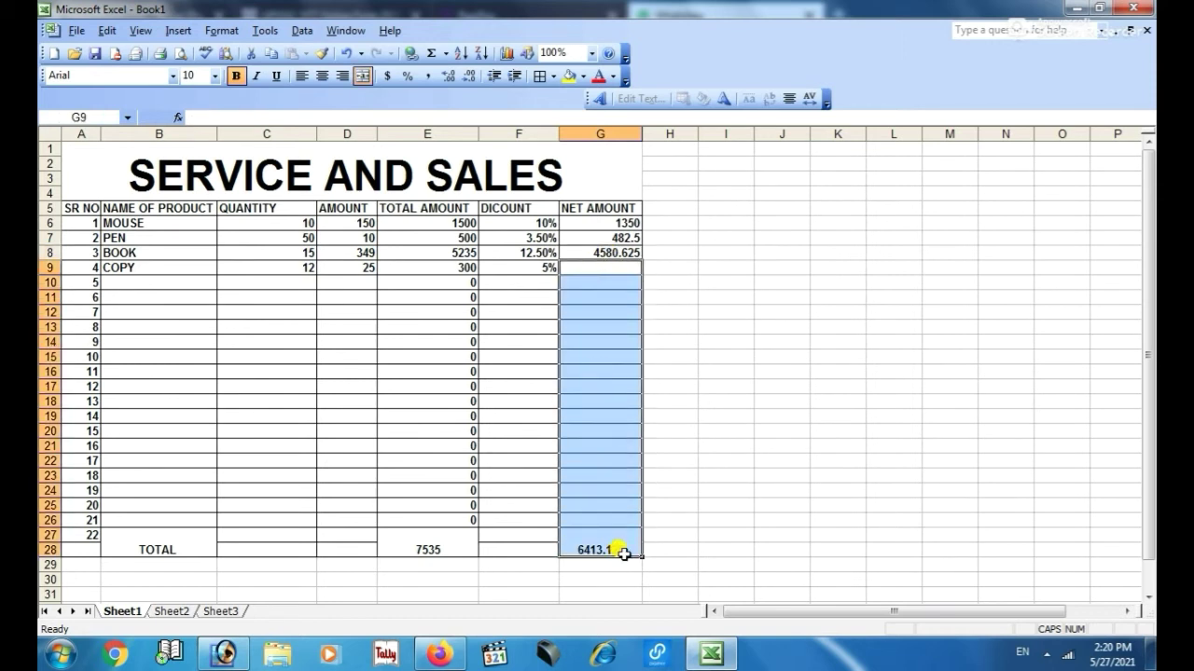
left_click(597, 252)
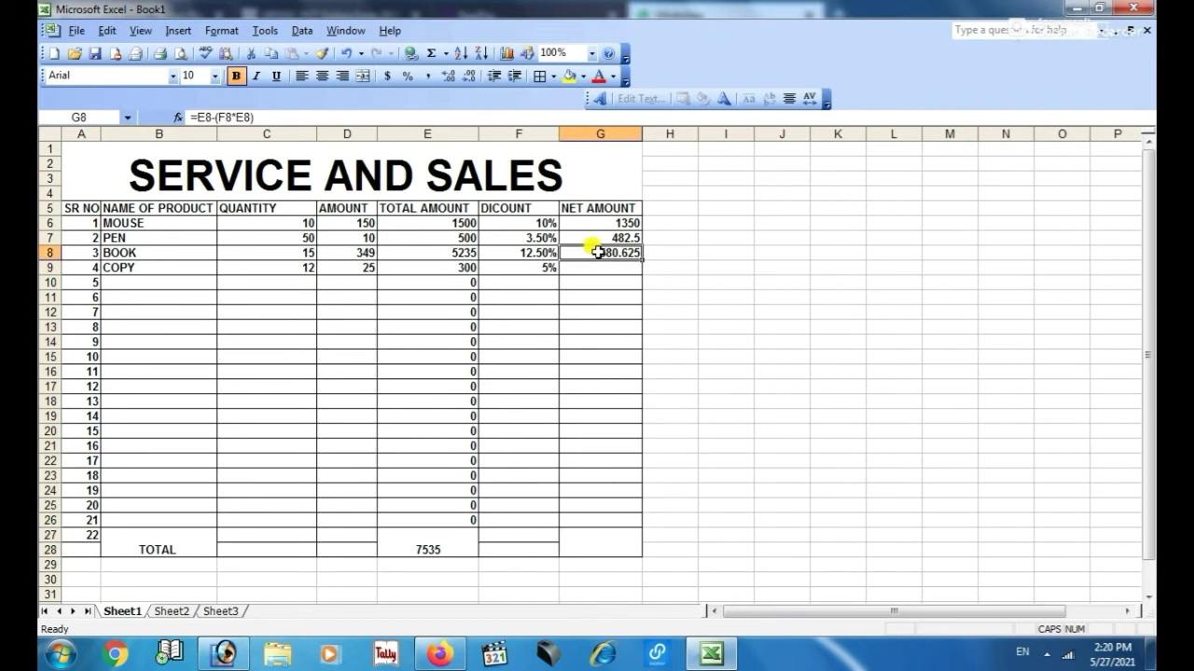
key("ctrl+c")
left_click_drag(597, 268, 624, 530)
key("Return")
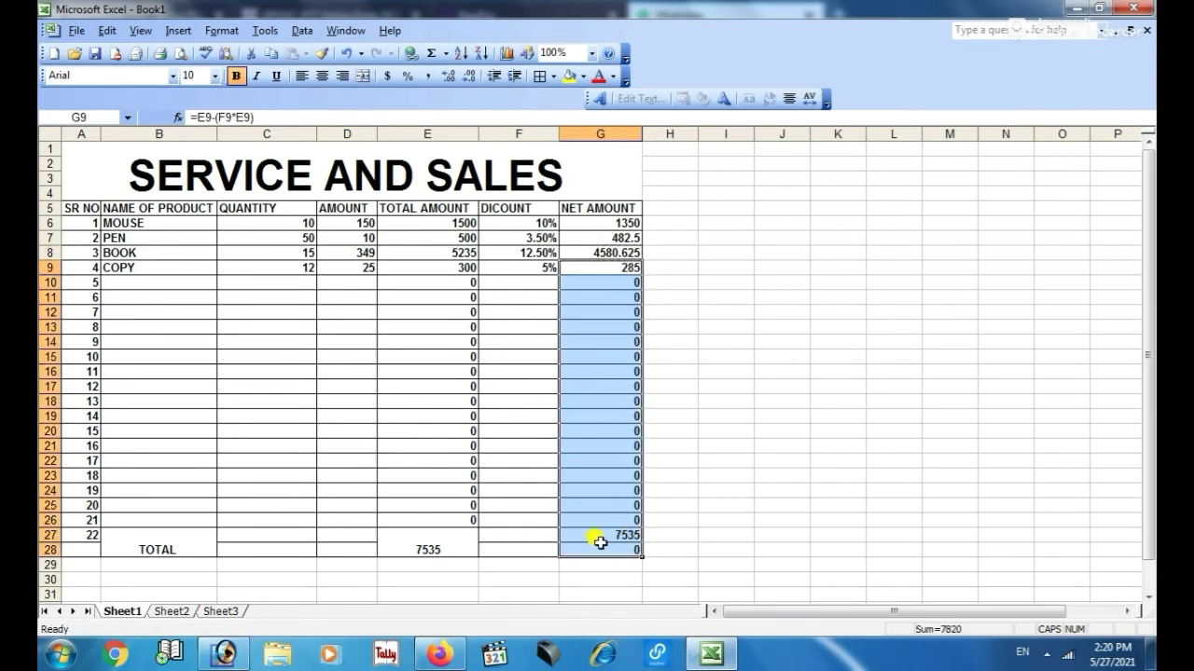
- Merge the NET AMOUNT total cells G27:G28 again, keeping only the upper cell's value
left_click(602, 549)
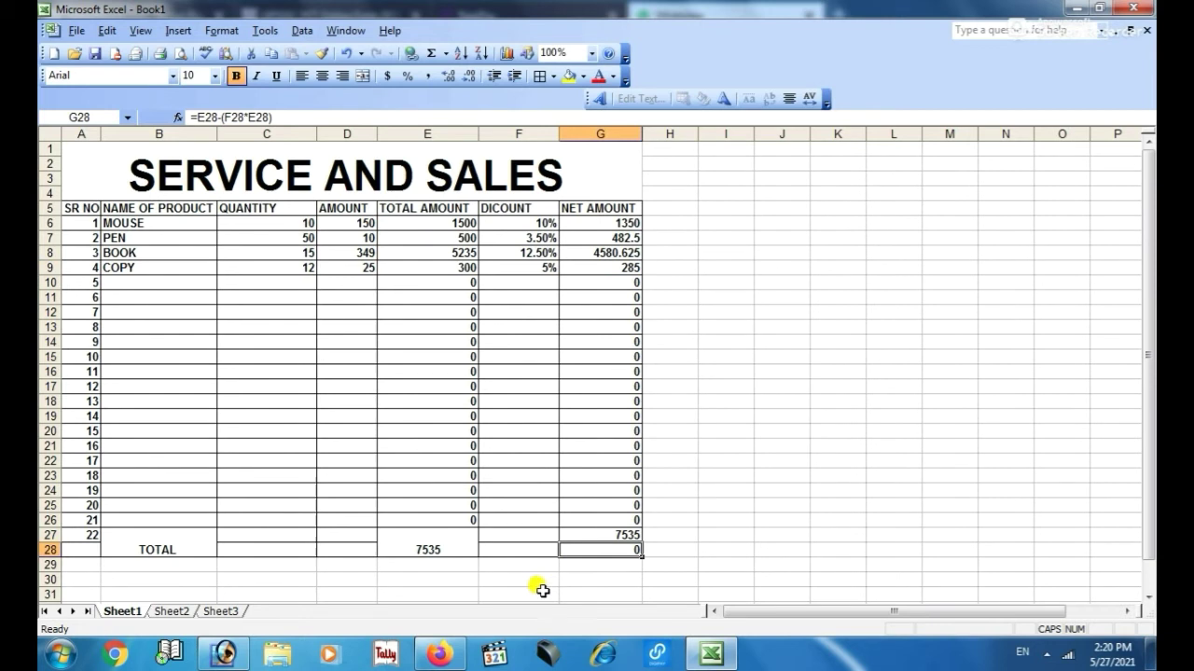
left_click(582, 535)
left_click_drag(582, 534, 581, 544)
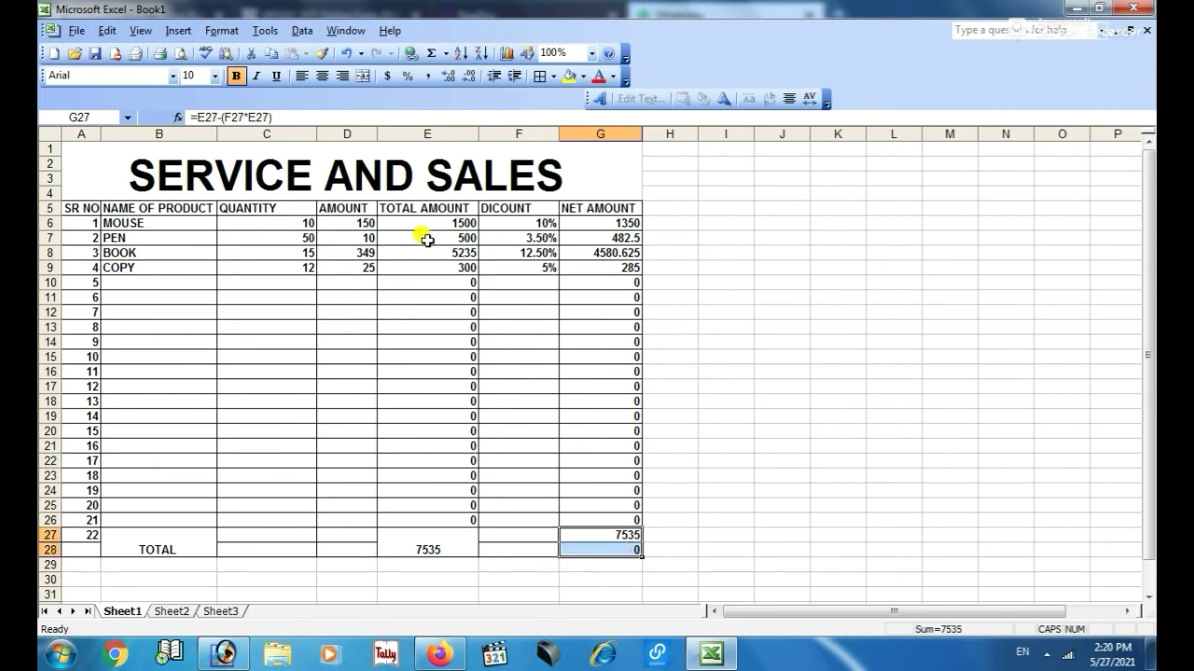
left_click(361, 76)
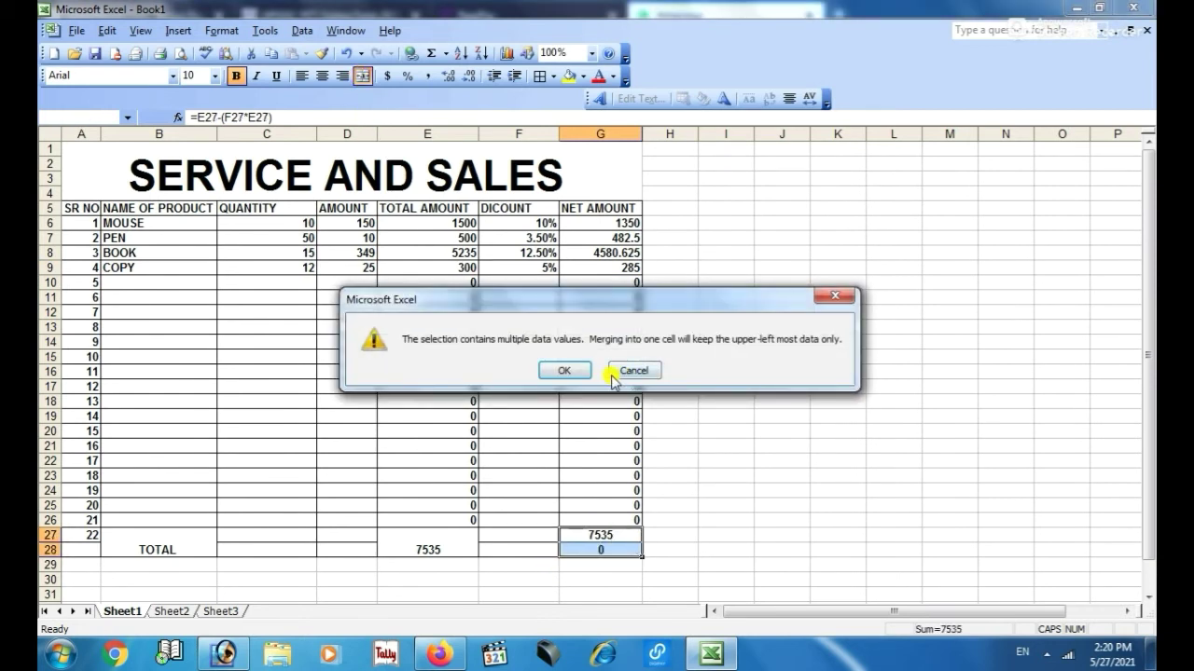
left_click(562, 369)
left_click(578, 483)
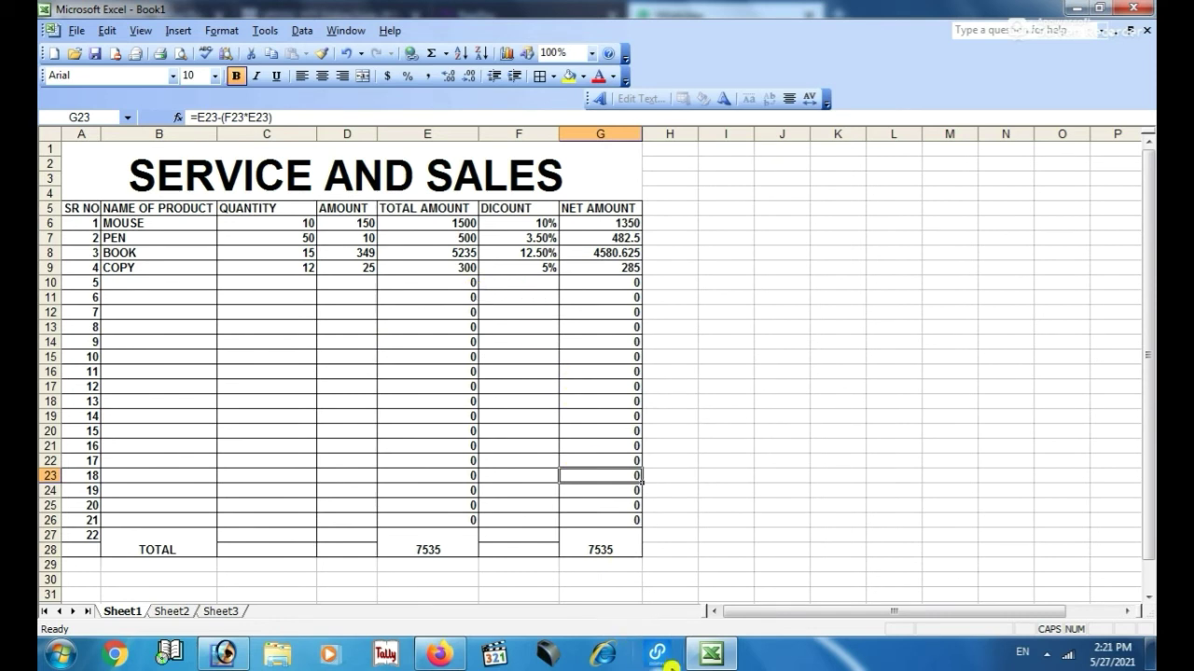
mouse_move(699, 663)
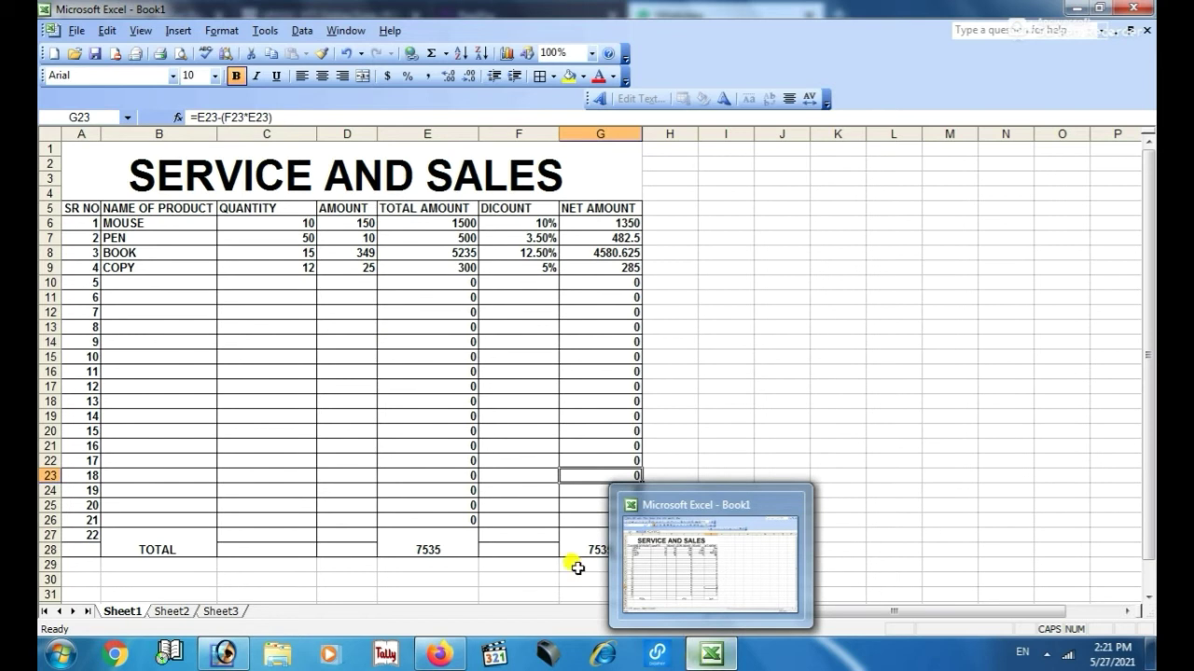
left_click(524, 577)
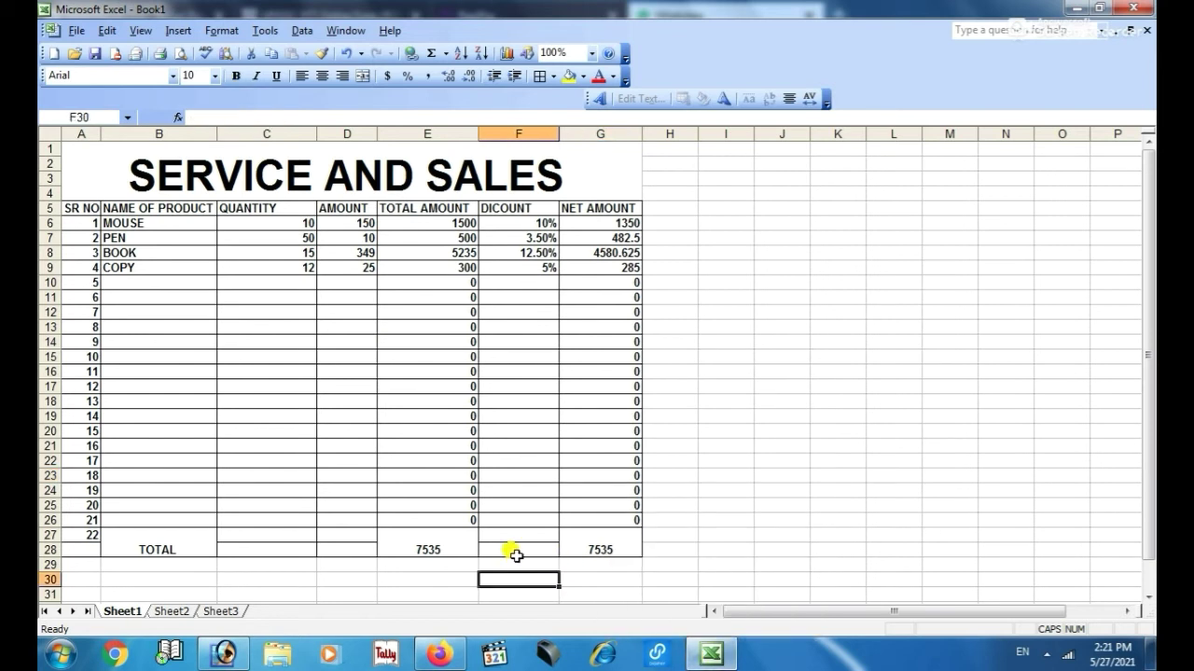
left_click(519, 522)
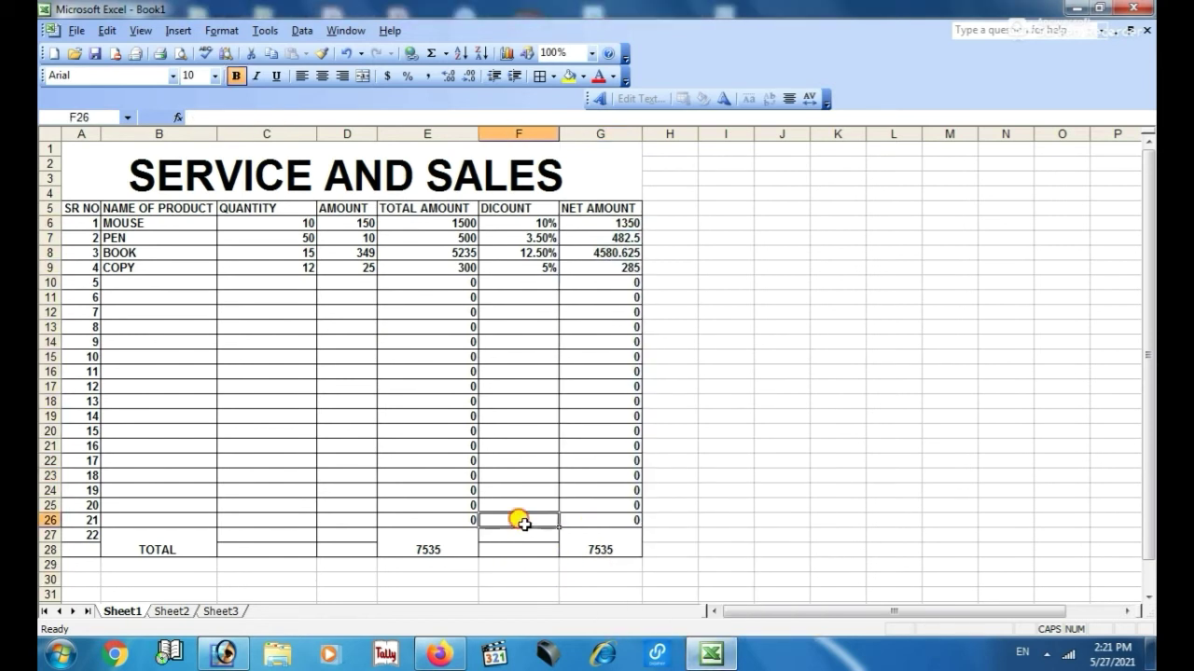
- Enter PENCIL as the product name in row 10, leaving B11 below it empty
left_click(145, 284)
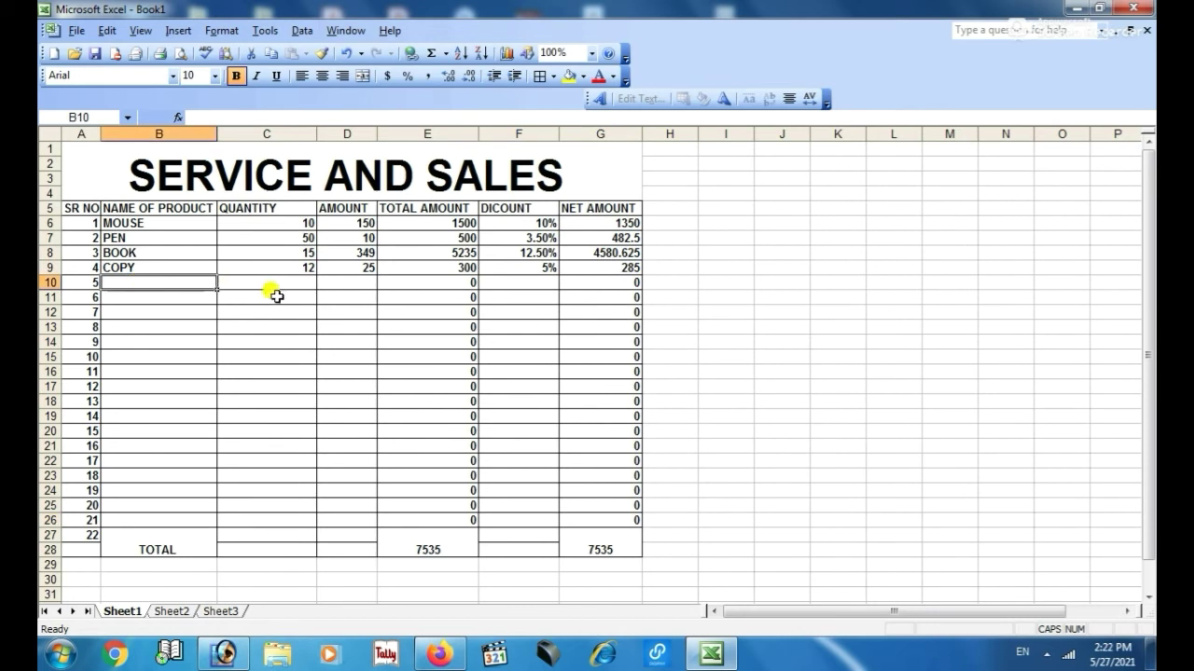
type("PENCIL")
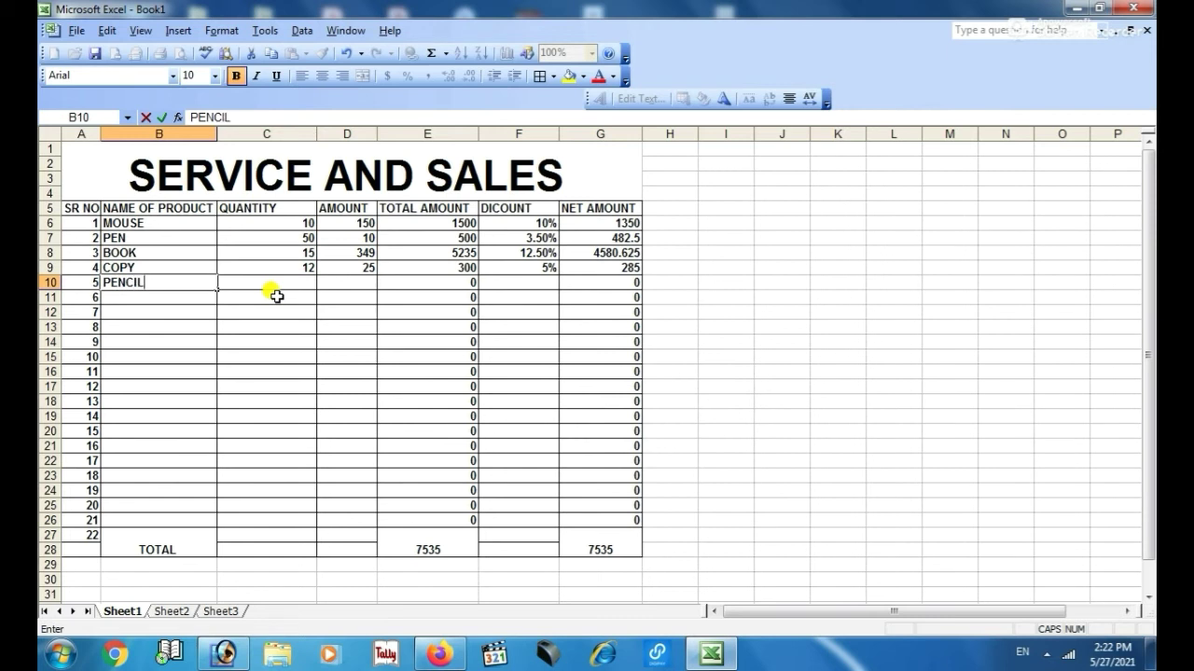
key("Tab")
key("Return")
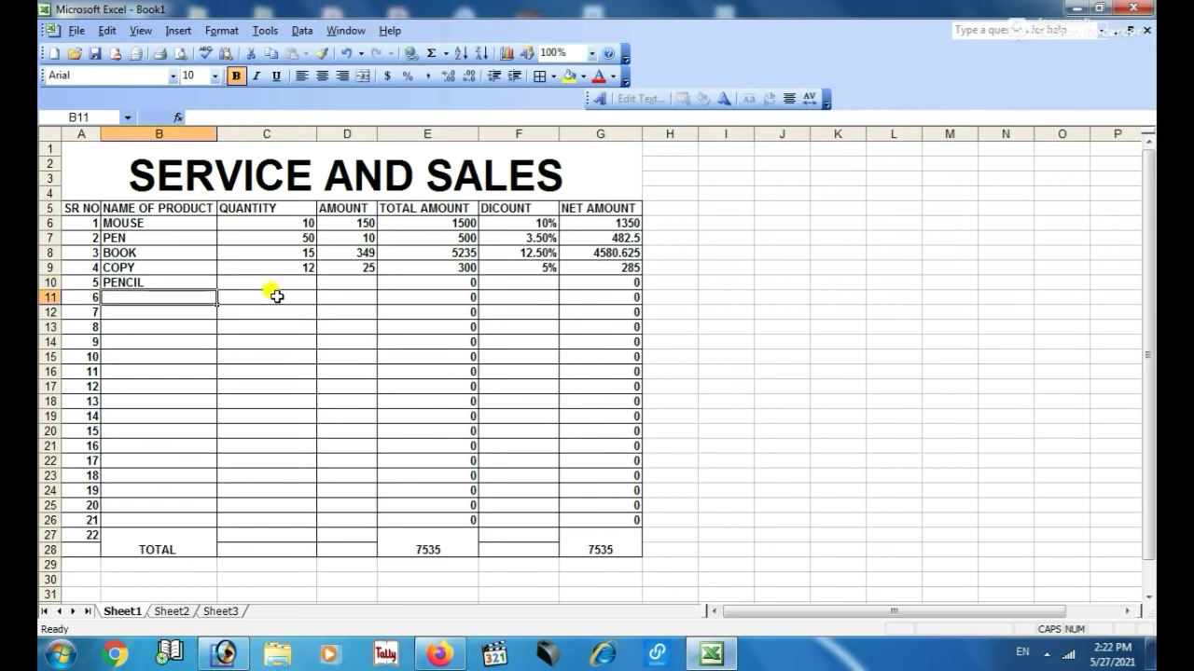
type("3")
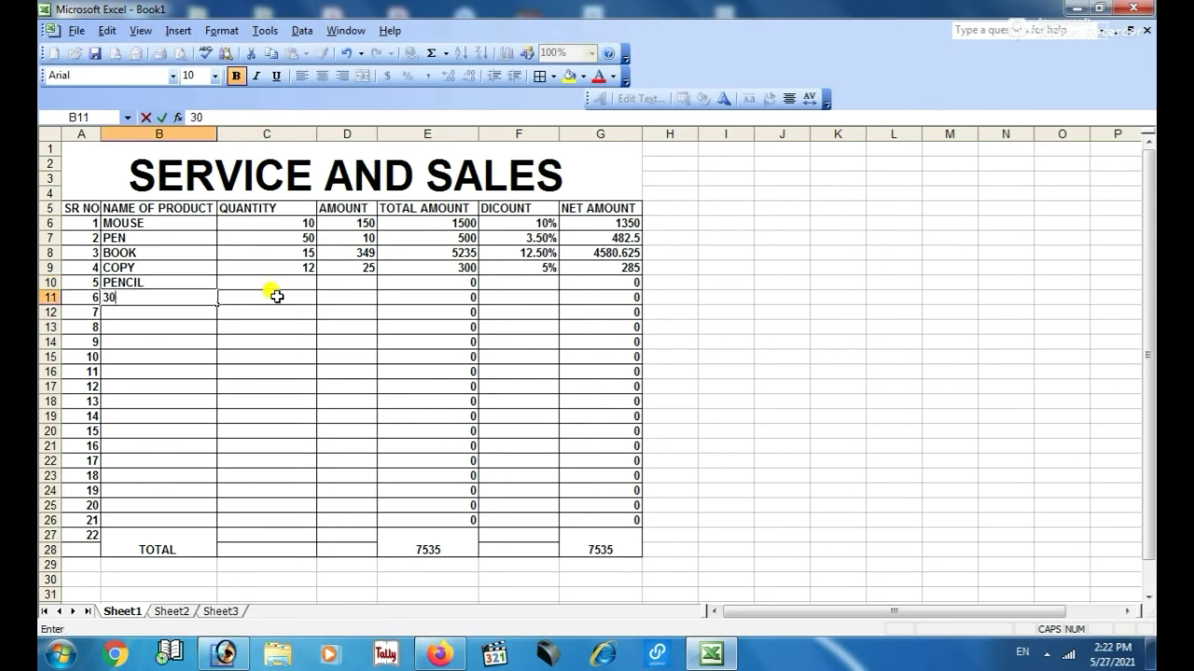
type("0")
key("BackSpace")
key("BackSpace")
key("Tab")
key("Up")
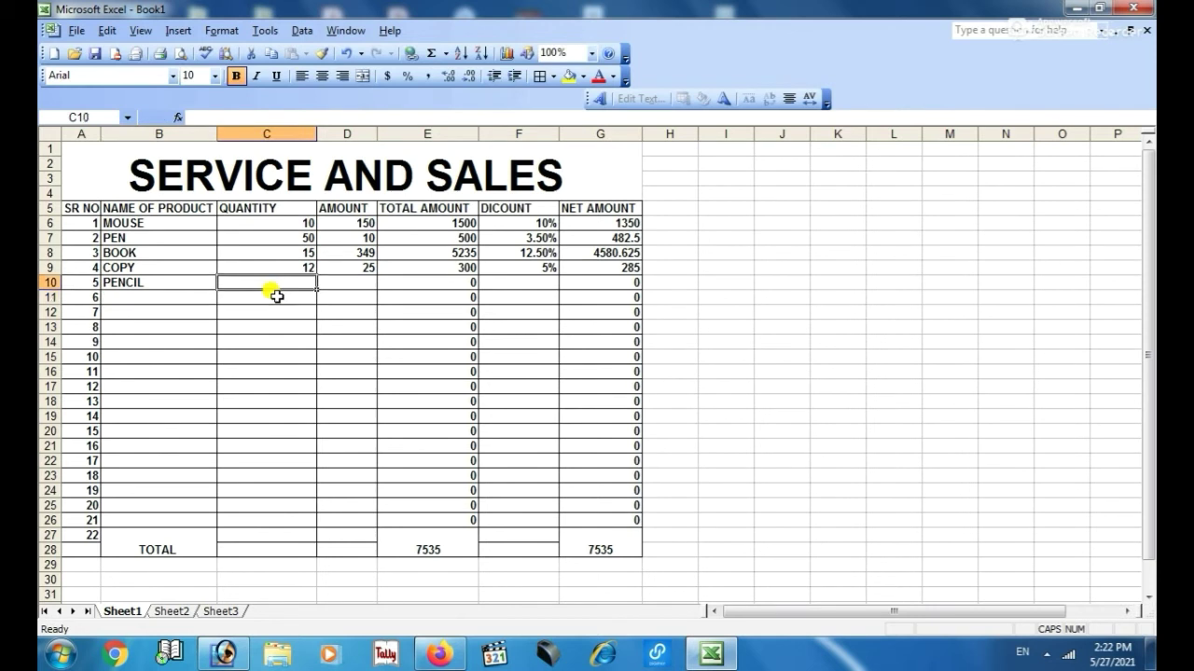
- Fill in the PENCIL row with quantity 30, amount 12 and a discount of 4.66%
type("30")
key("Tab")
type("1")
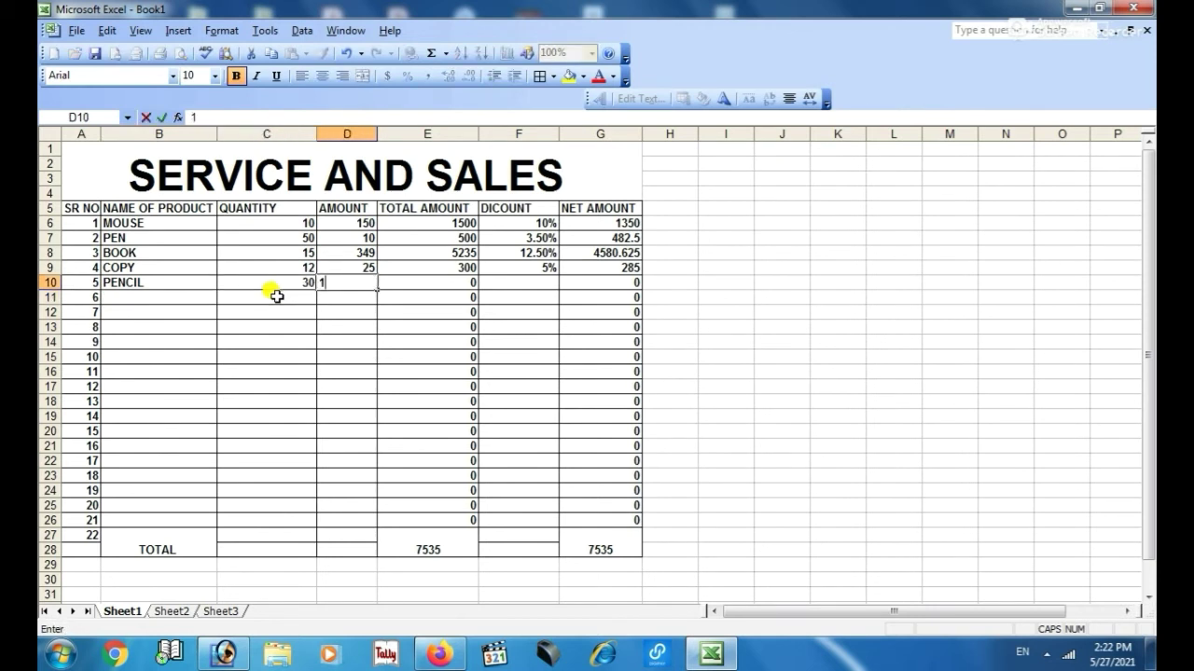
key("Tab")
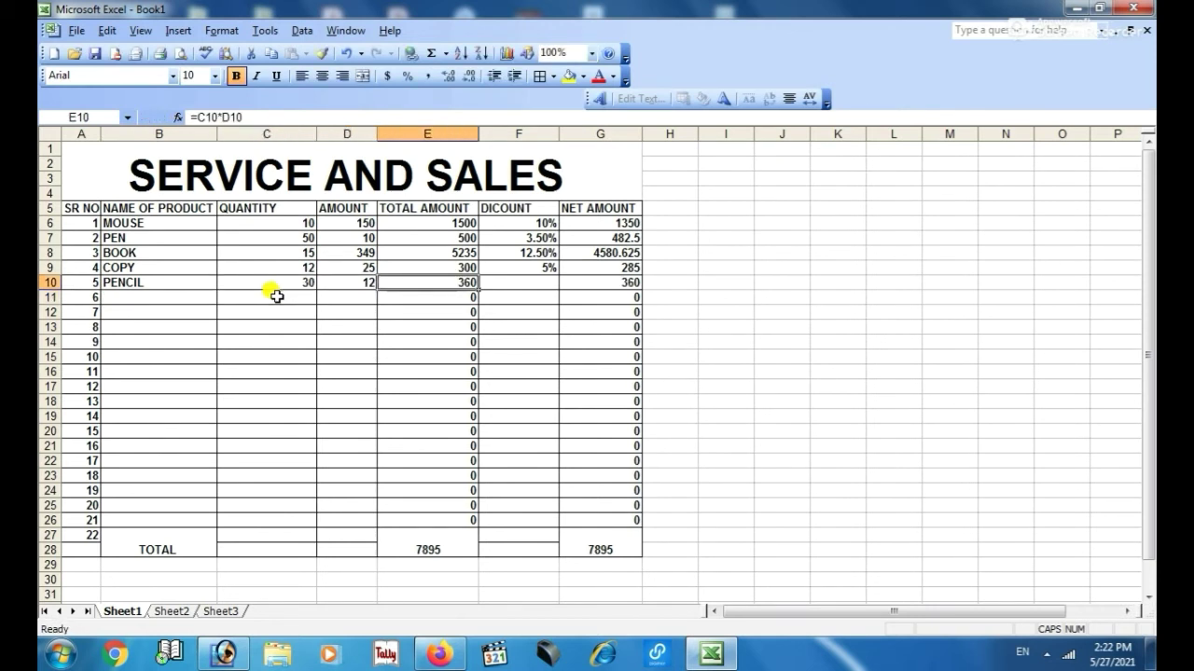
key("Tab")
type("4")
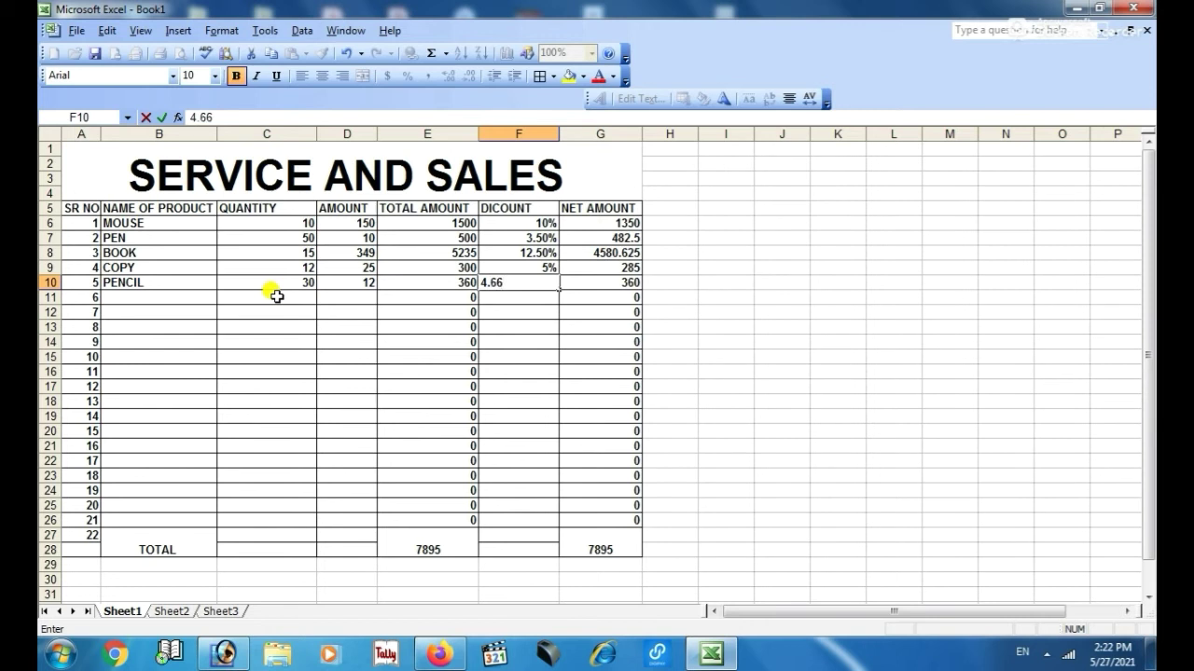
key("Tab")
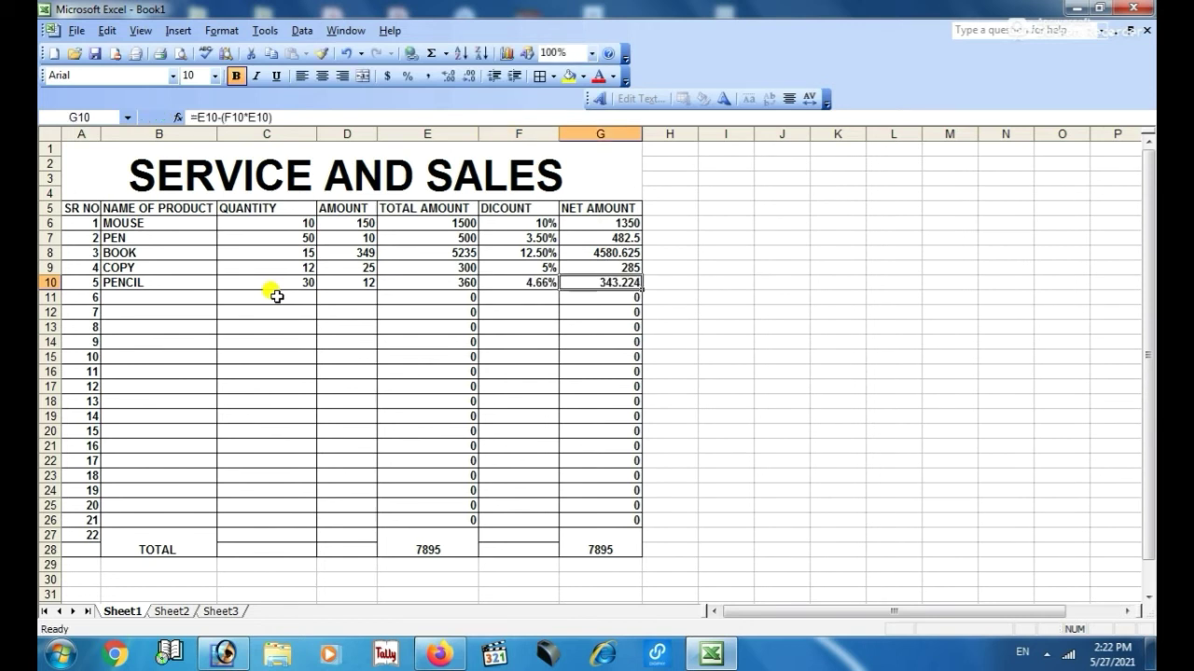
- Clear the TOTAL AMOUNT sum in E27 and recreate it with AutoSum over E6:E26
left_click(427, 543)
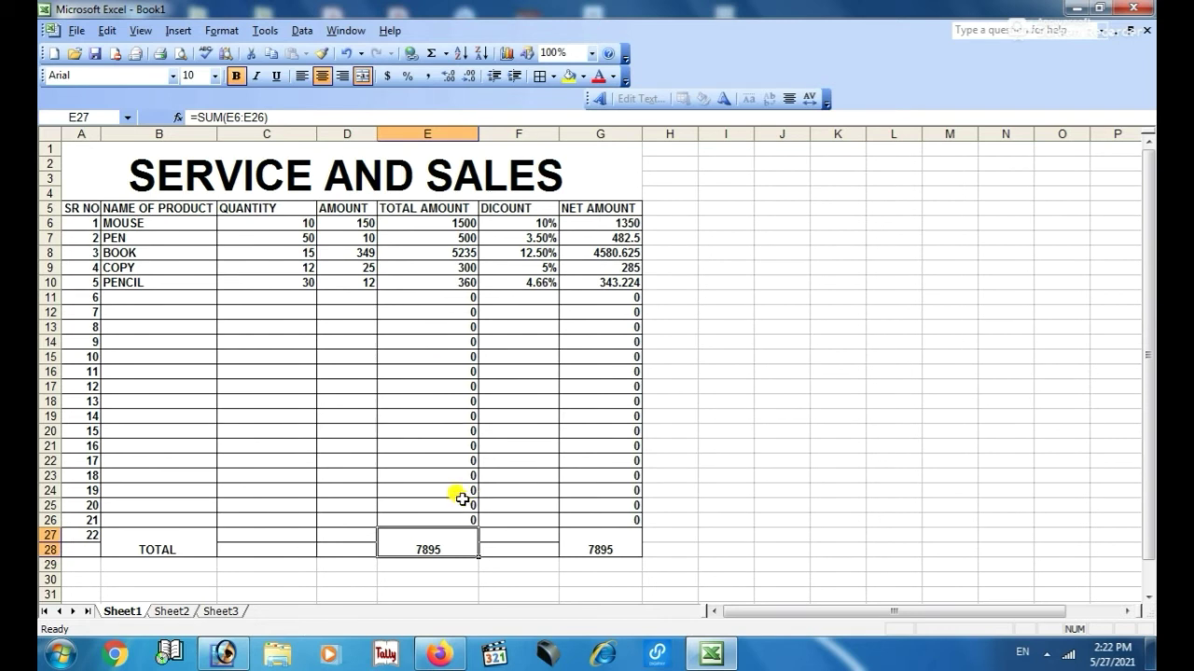
key("Delete")
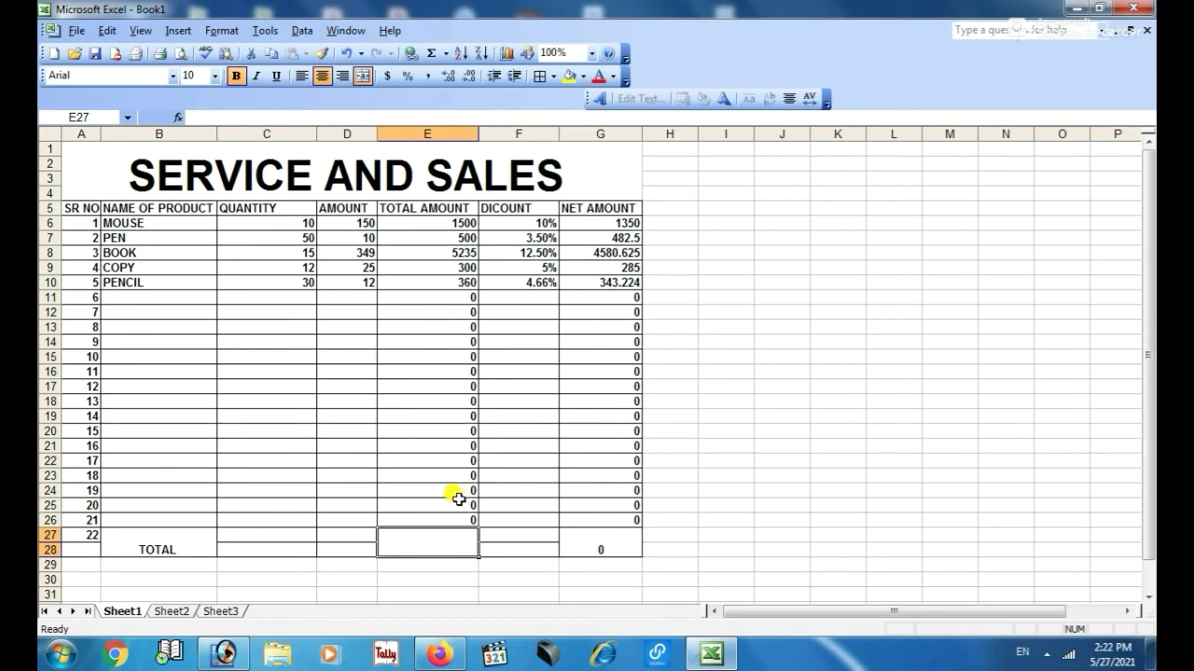
left_click(419, 562)
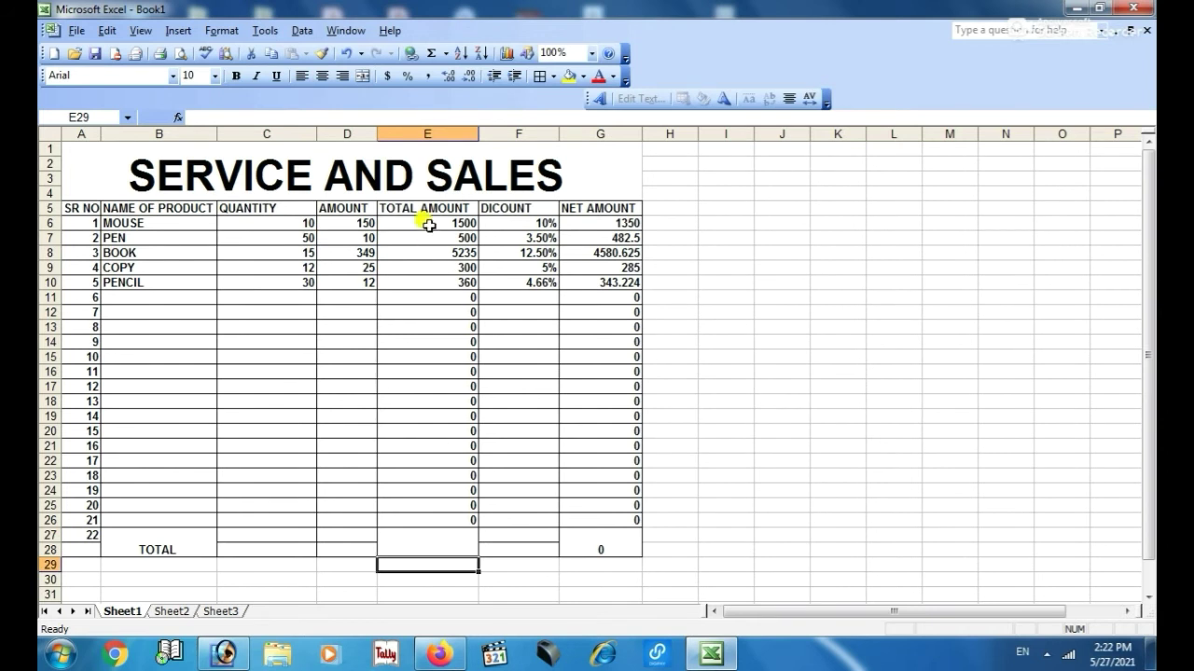
left_click_drag(427, 222, 462, 522)
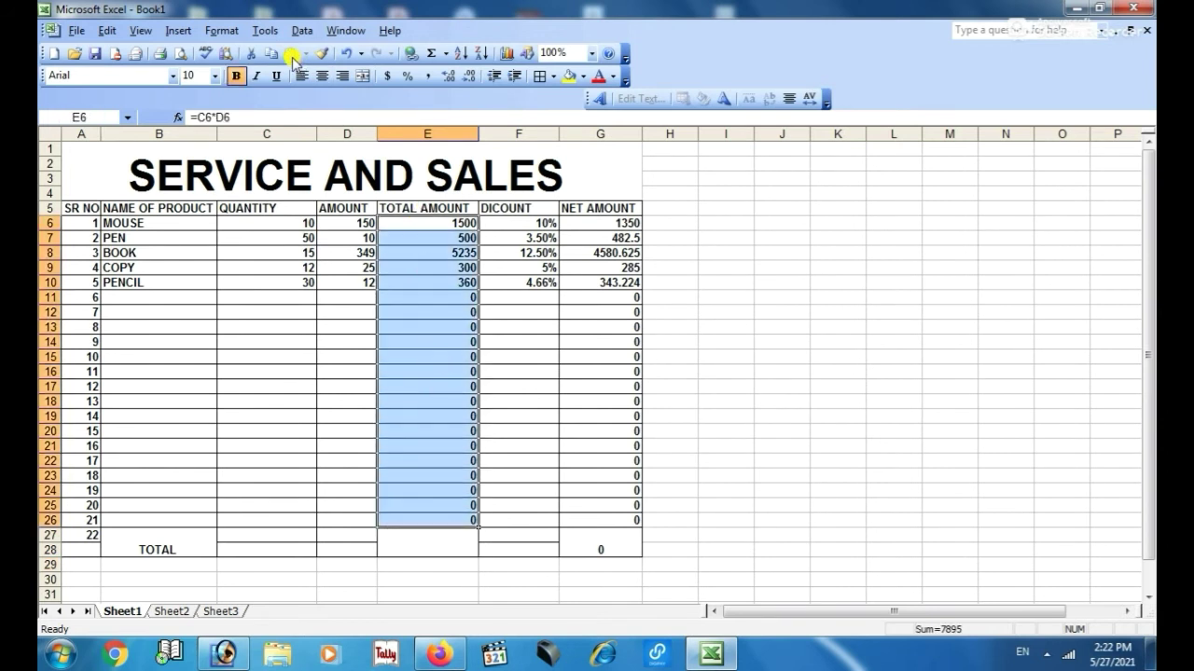
left_click(436, 54)
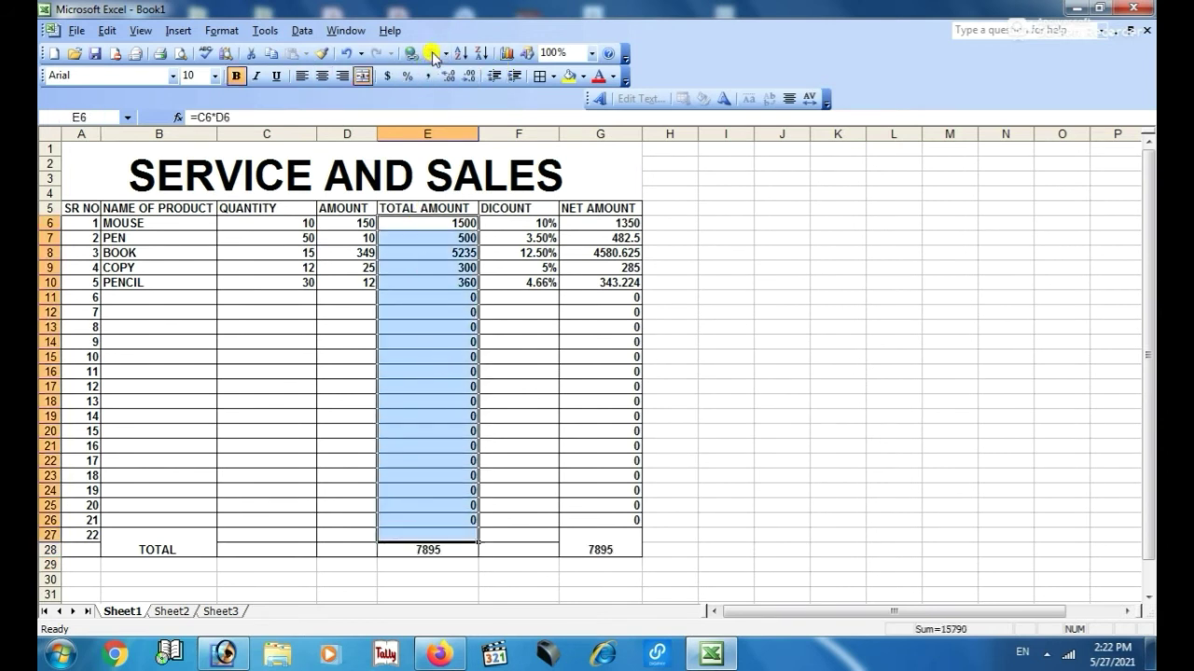
left_click(552, 535)
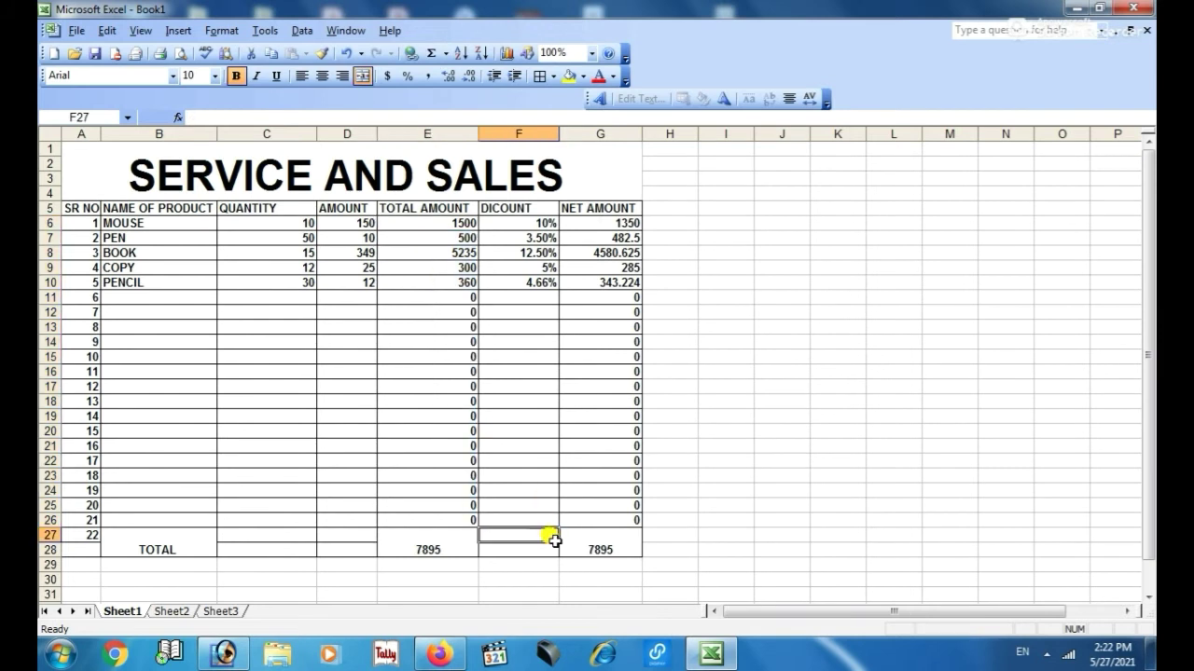
- Try to sum the net amounts in G6:G26 with AutoSum and check the total formula in E27
left_click_drag(587, 224, 610, 516)
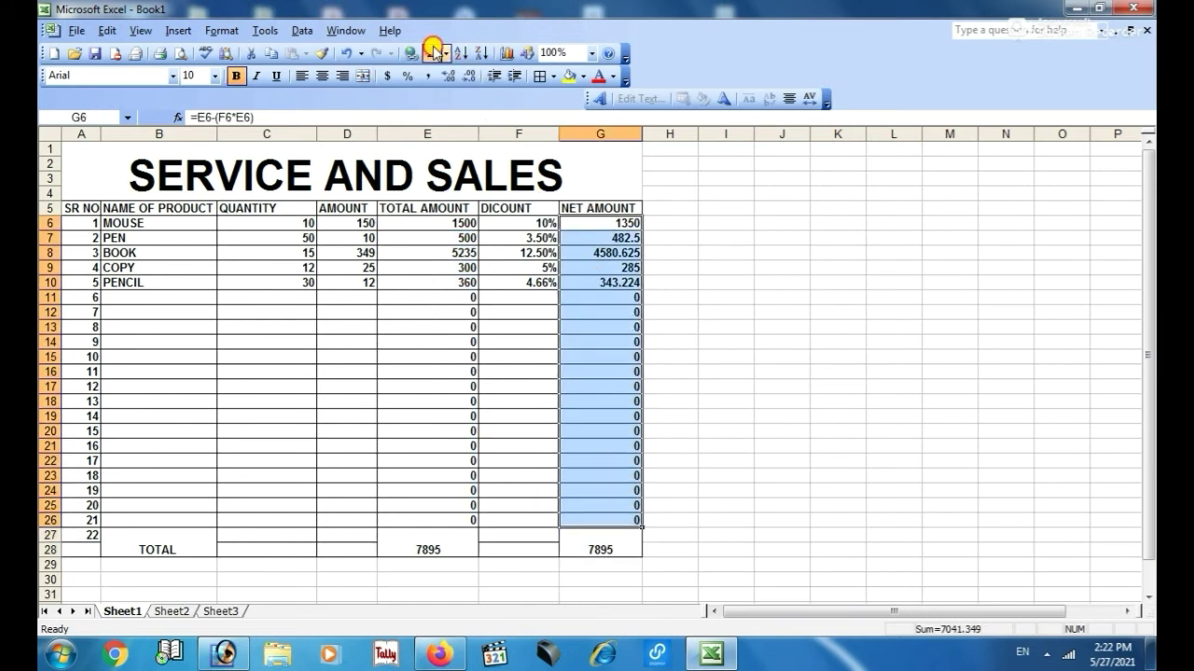
left_click(615, 564)
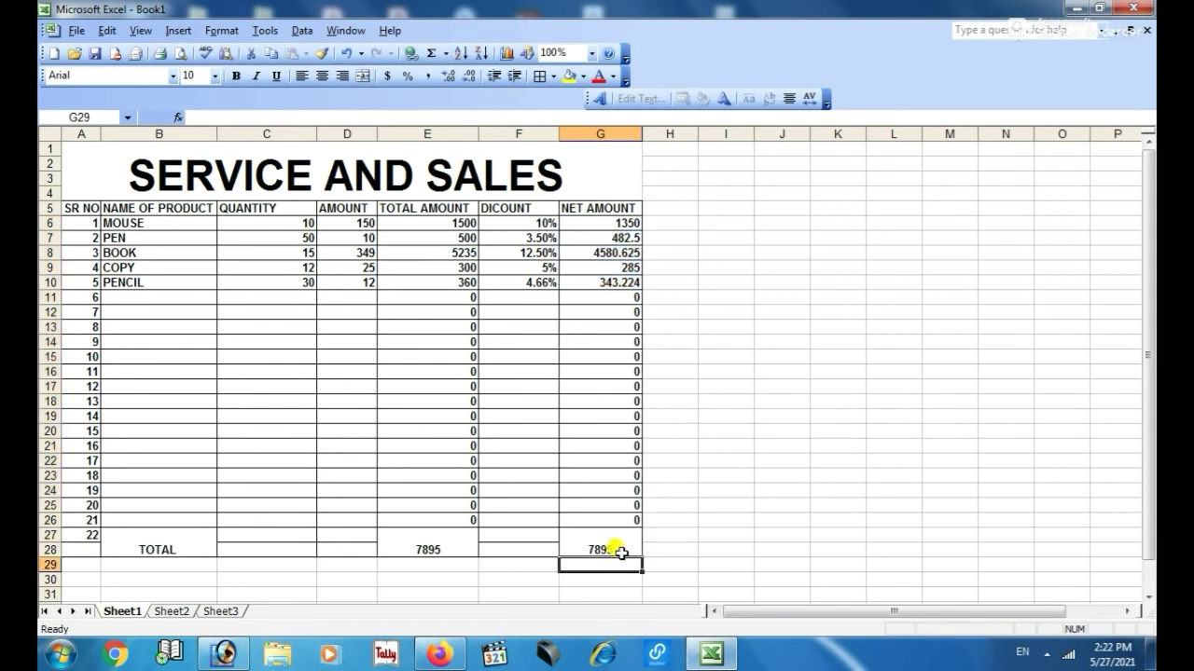
left_click(437, 550)
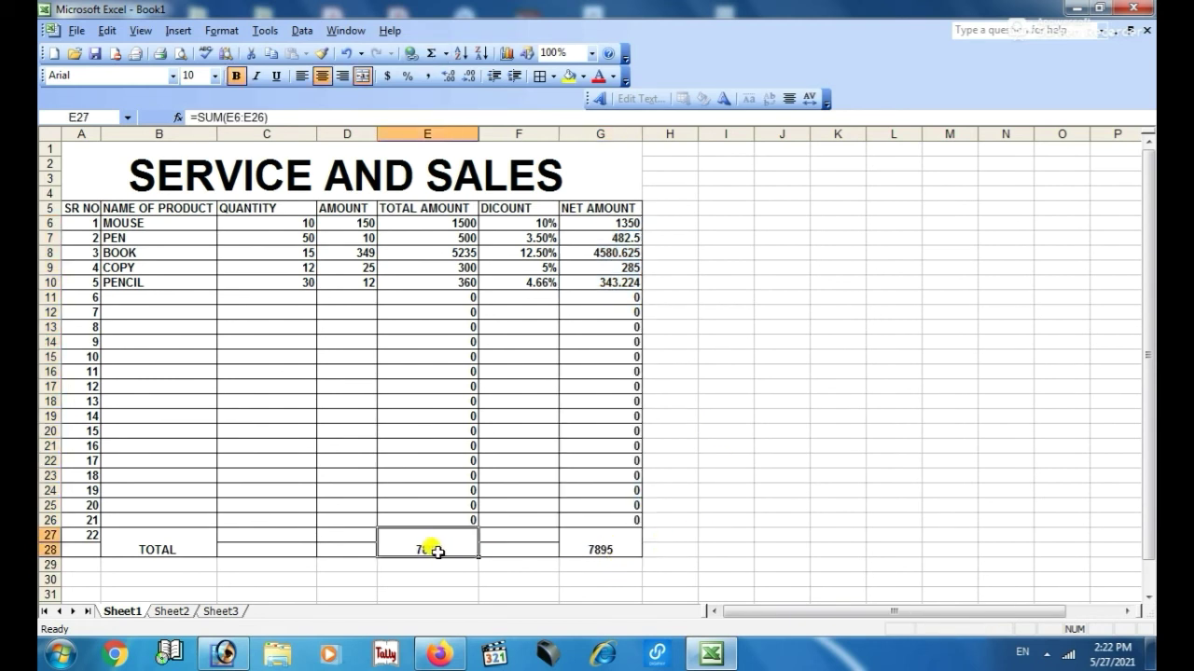
left_click(508, 545)
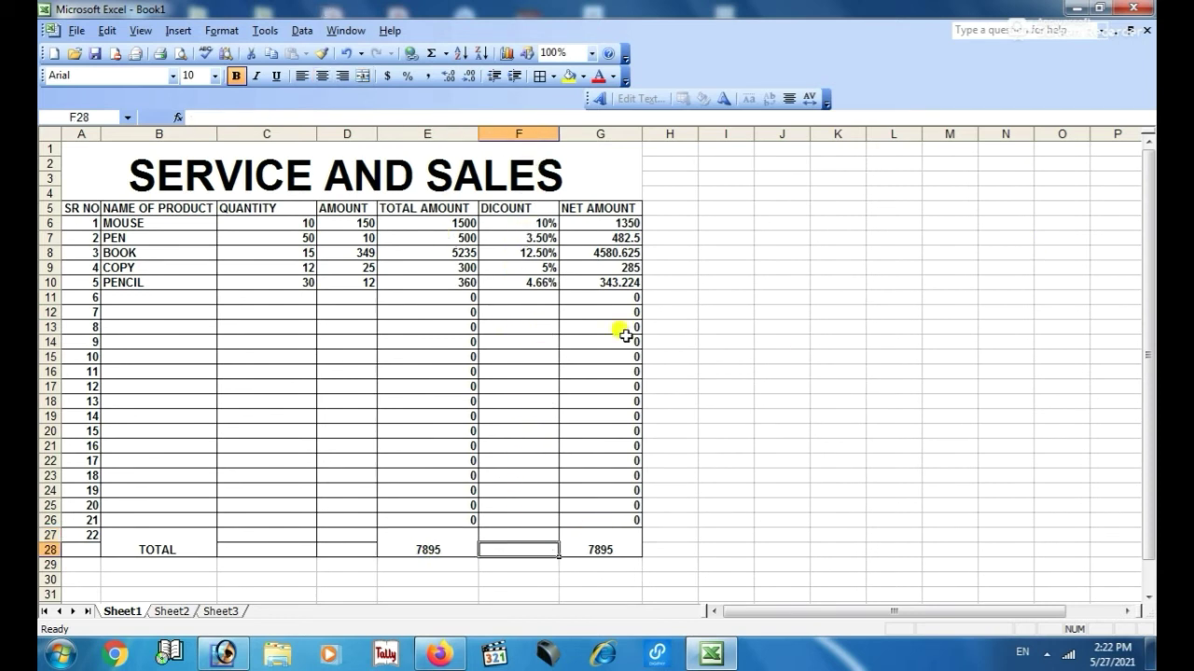
left_click(128, 300)
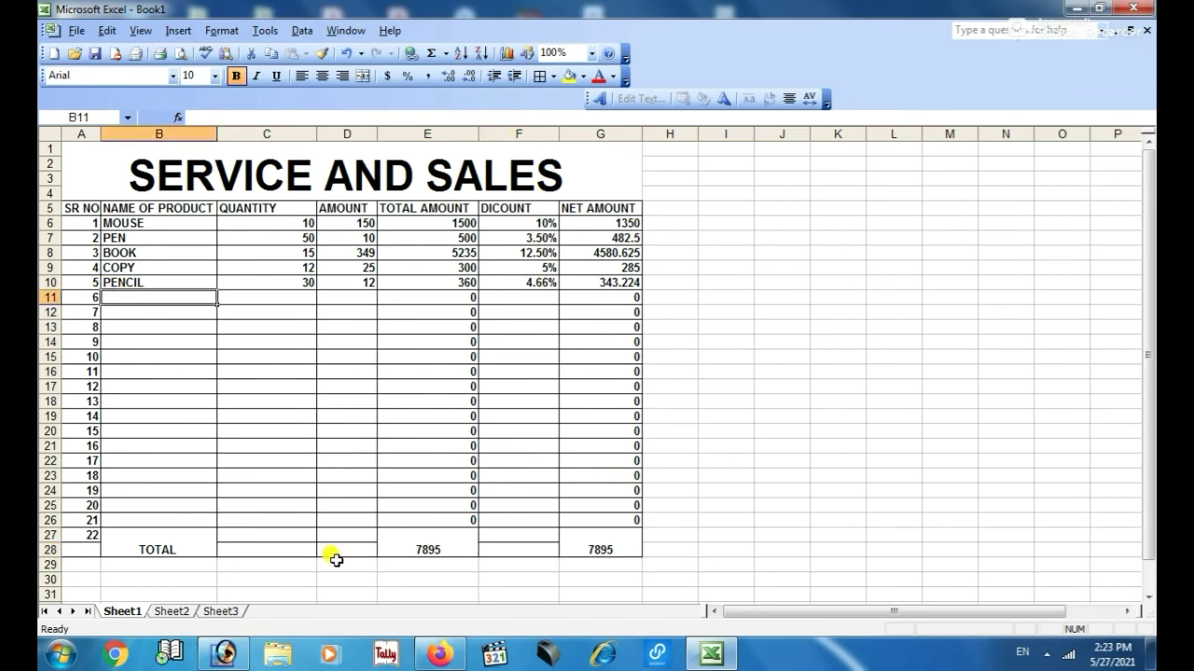
- Enter the heading text formula in cell I5 beside the bill table
left_click_drag(650, 148, 896, 400)
left_click(706, 205)
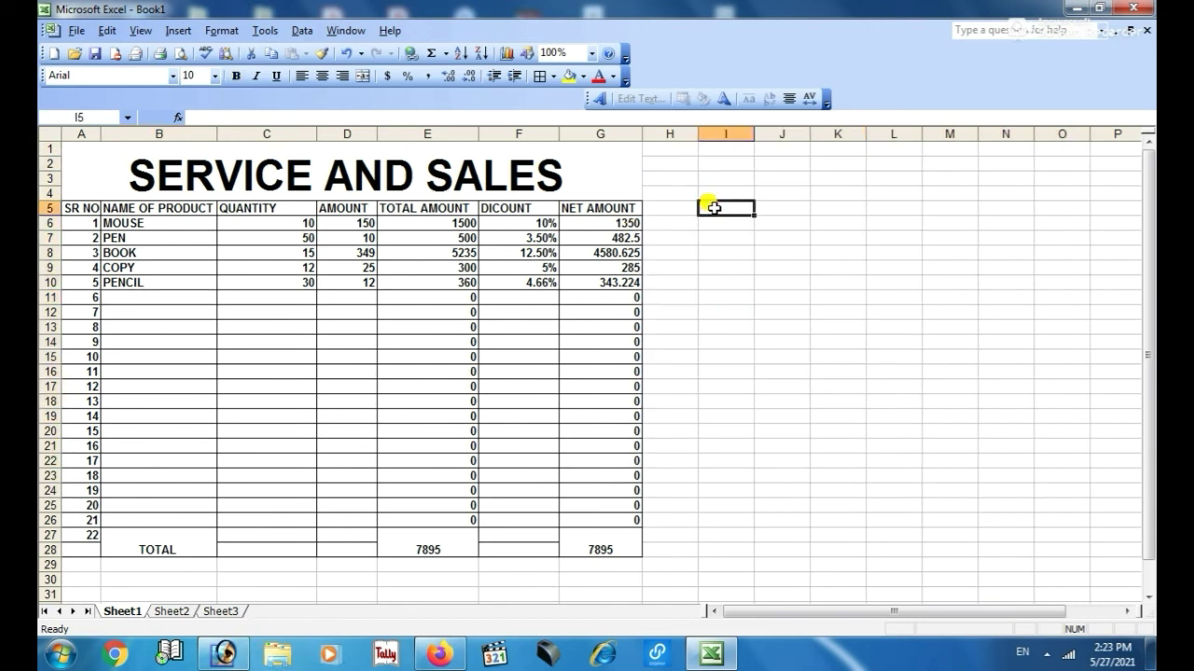
type("formula")
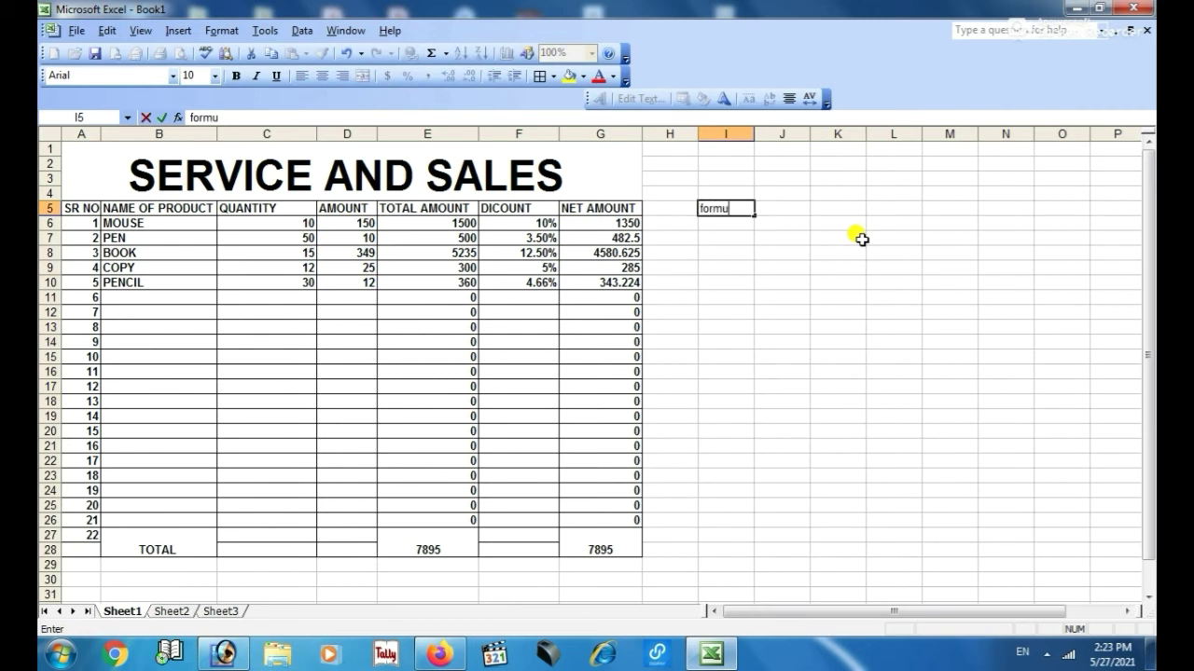
left_click(740, 233)
- Format the notes range I5:L15 in bold with font size 18
left_click_drag(712, 204, 867, 354)
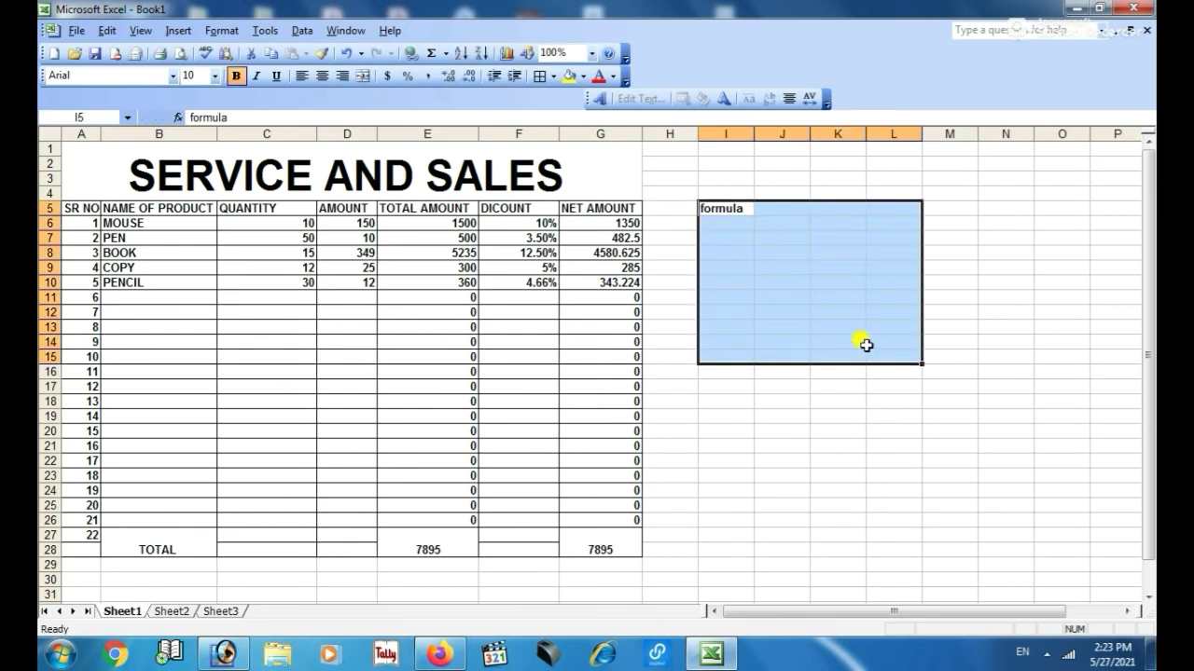
left_click(236, 76)
left_click(215, 76)
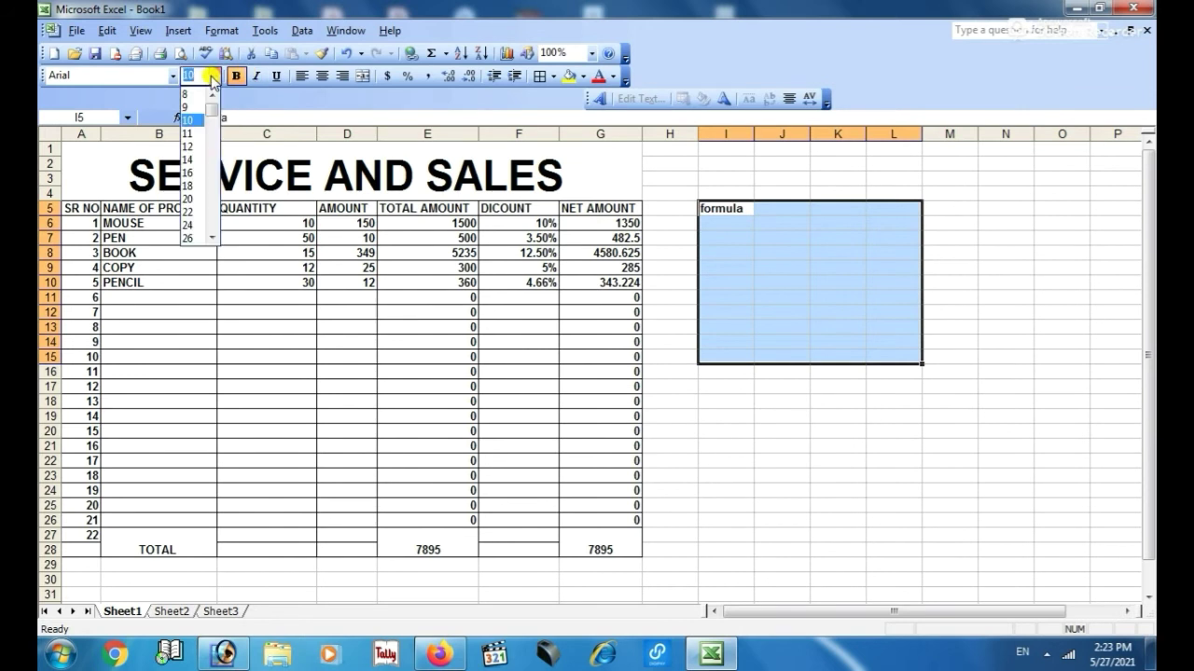
left_click(194, 182)
left_click(754, 317)
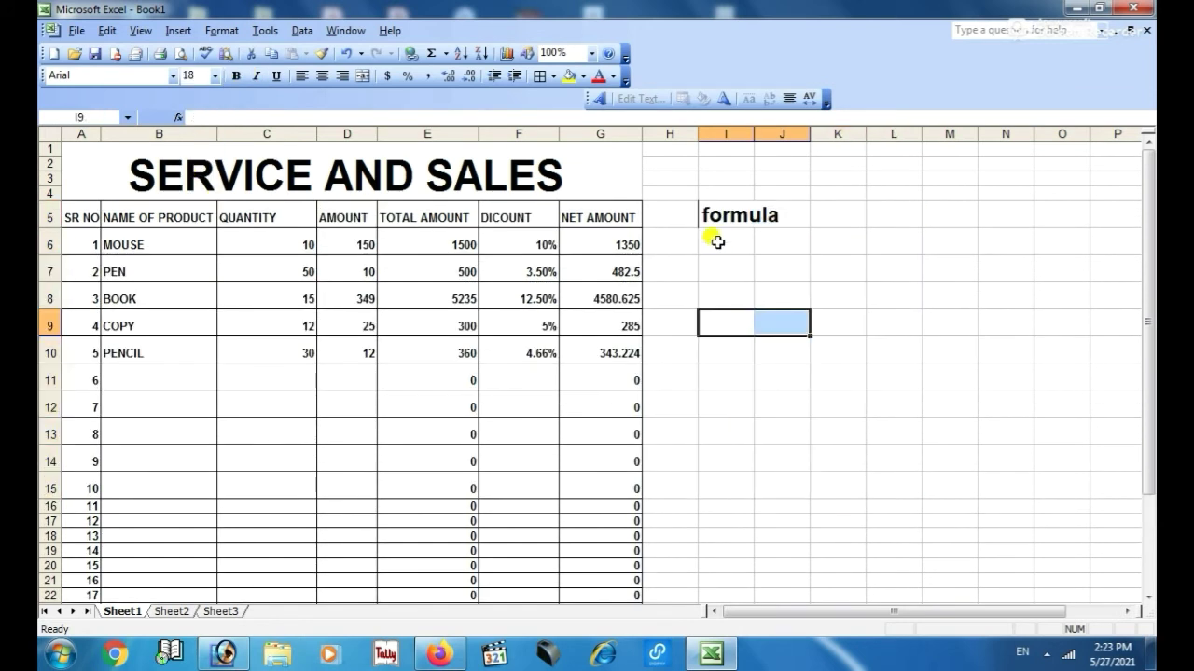
- Enter the label TOTAL AMOUNT in cell I6 below the formula heading
left_click(714, 241)
type("t")
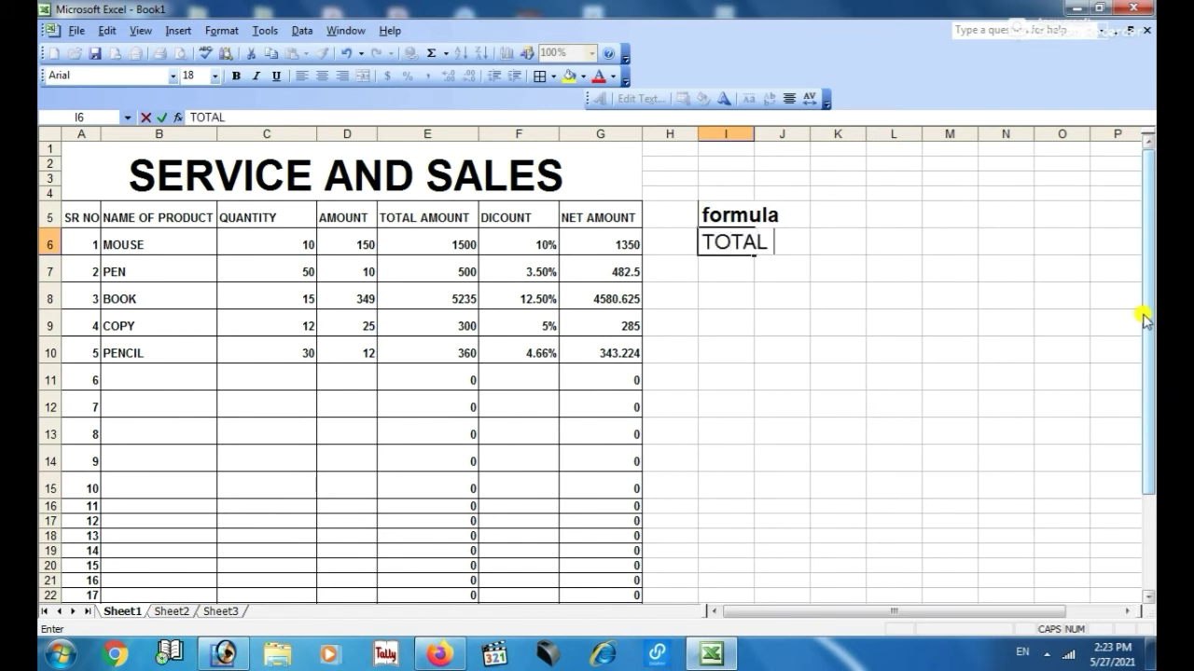
type("OTAL AMOUNT")
key("Tab")
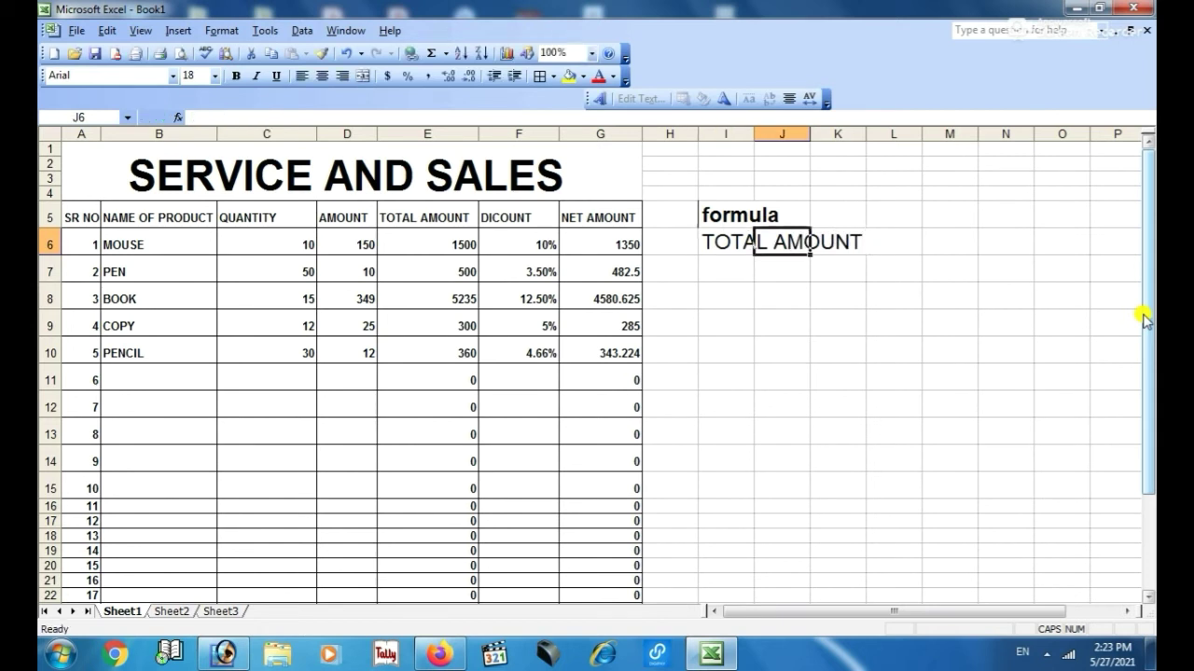
- Enter the formula =C1*D1 in cell M6 beside the TOTAL AMOUNT label
left_click(933, 245)
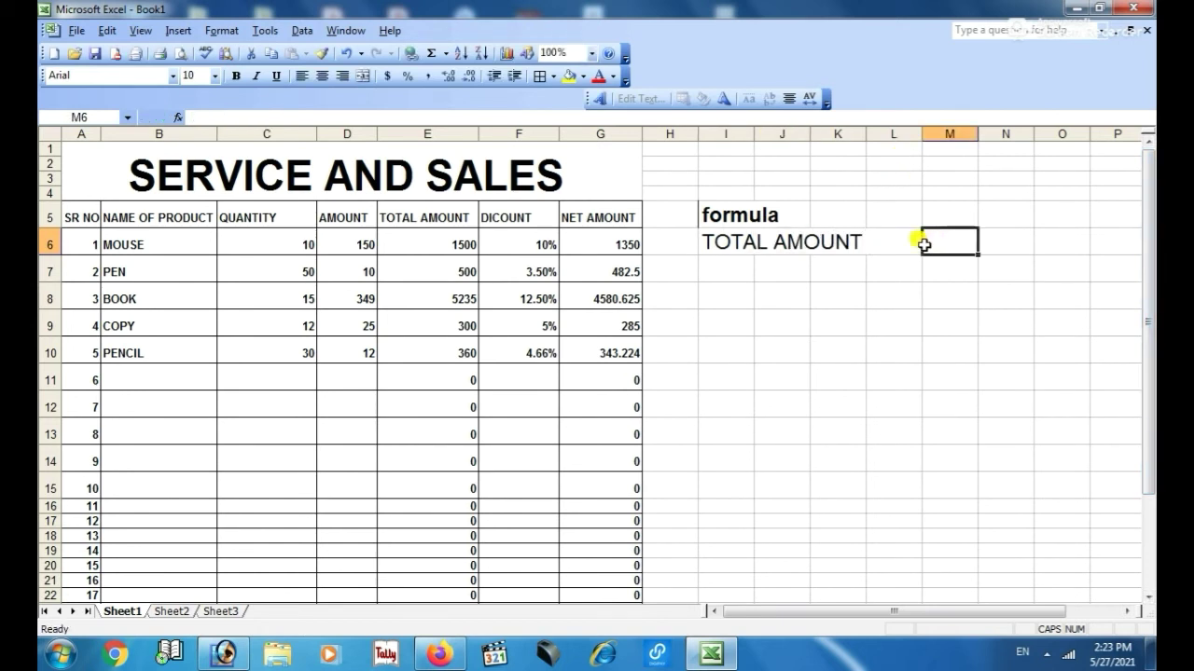
type("=")
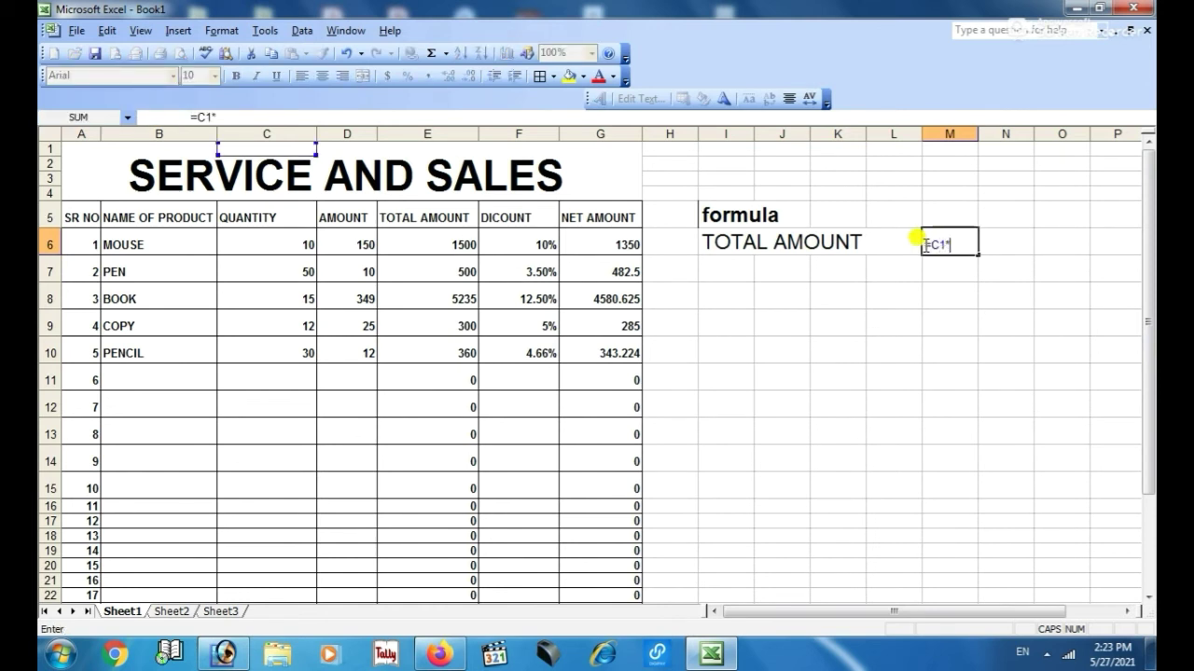
key("Return")
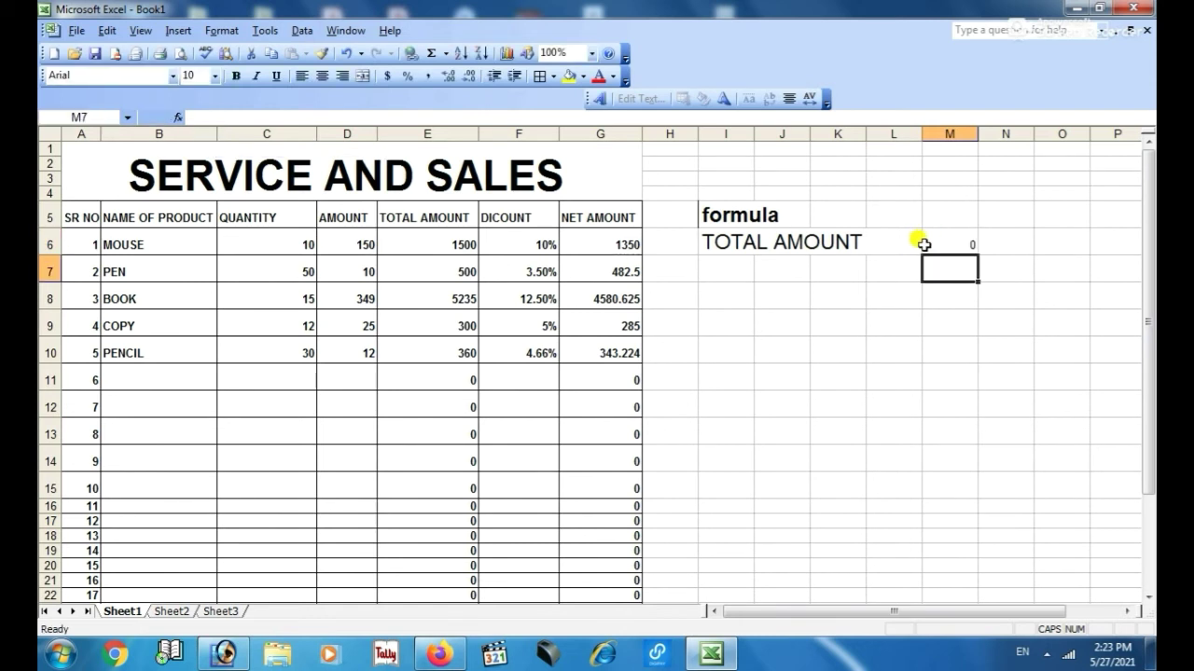
left_click(937, 246)
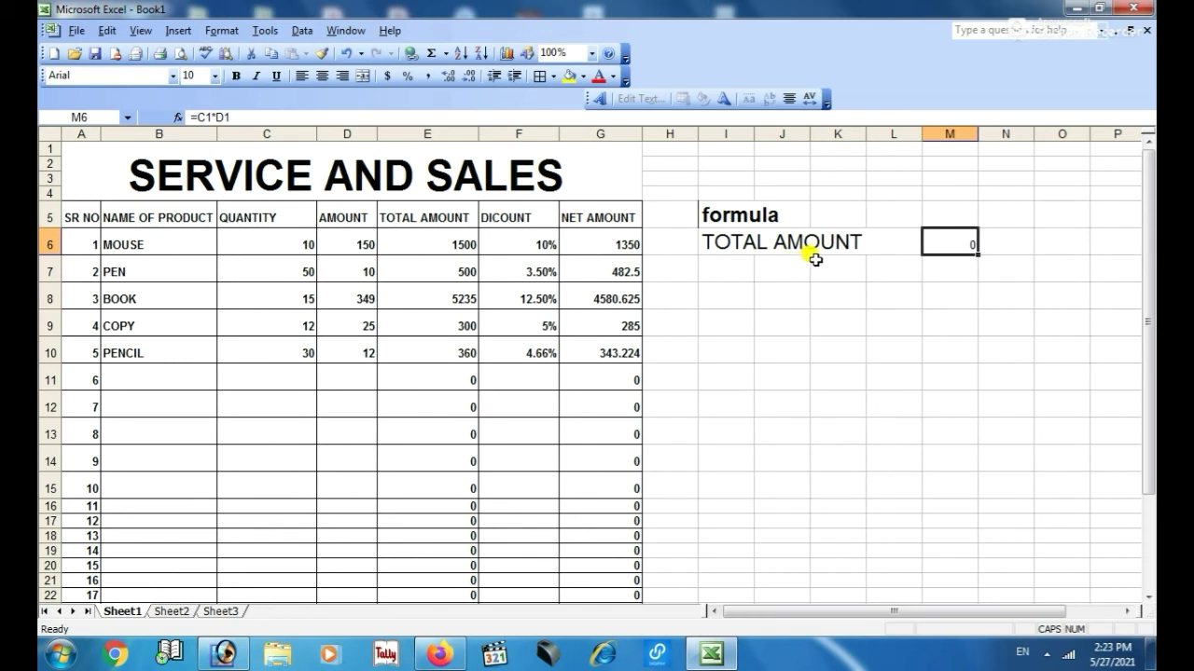
- Clear the heading and label from the notes range I5:L6
left_click_drag(896, 241, 716, 198)
key("Delete")
left_click(771, 291)
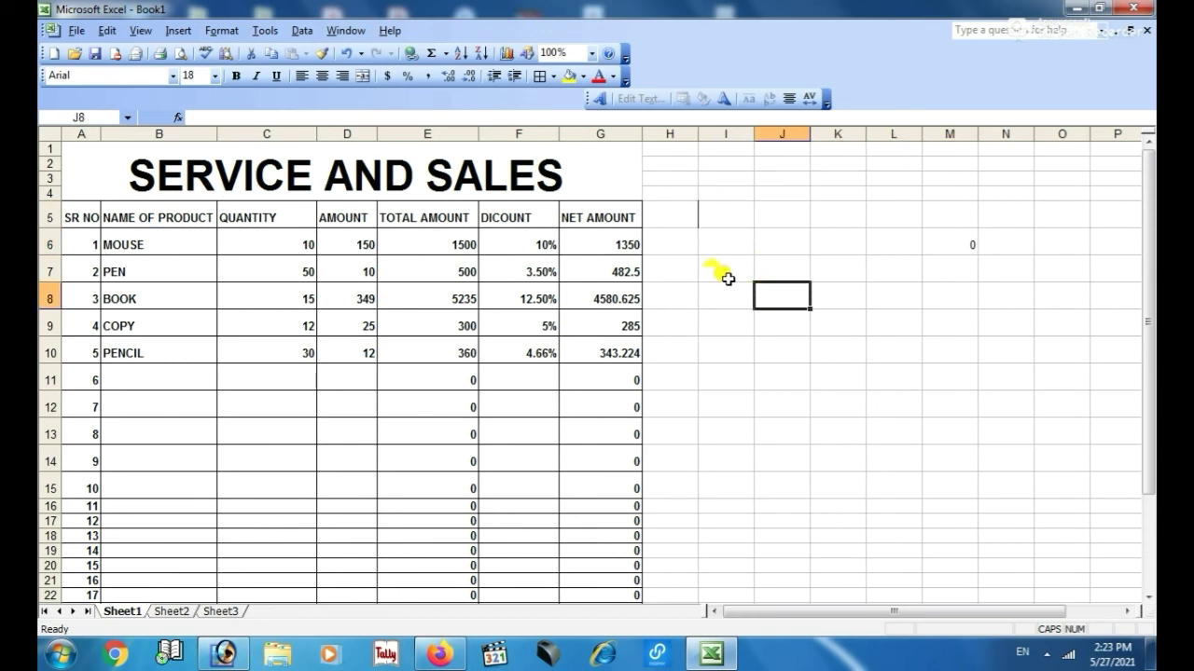
- Undo the clearing, the TOTAL AMOUNT note entries and the formatting of the notes range
key("ctrl+z")
key("ctrl+z")
key("ctrl+z")
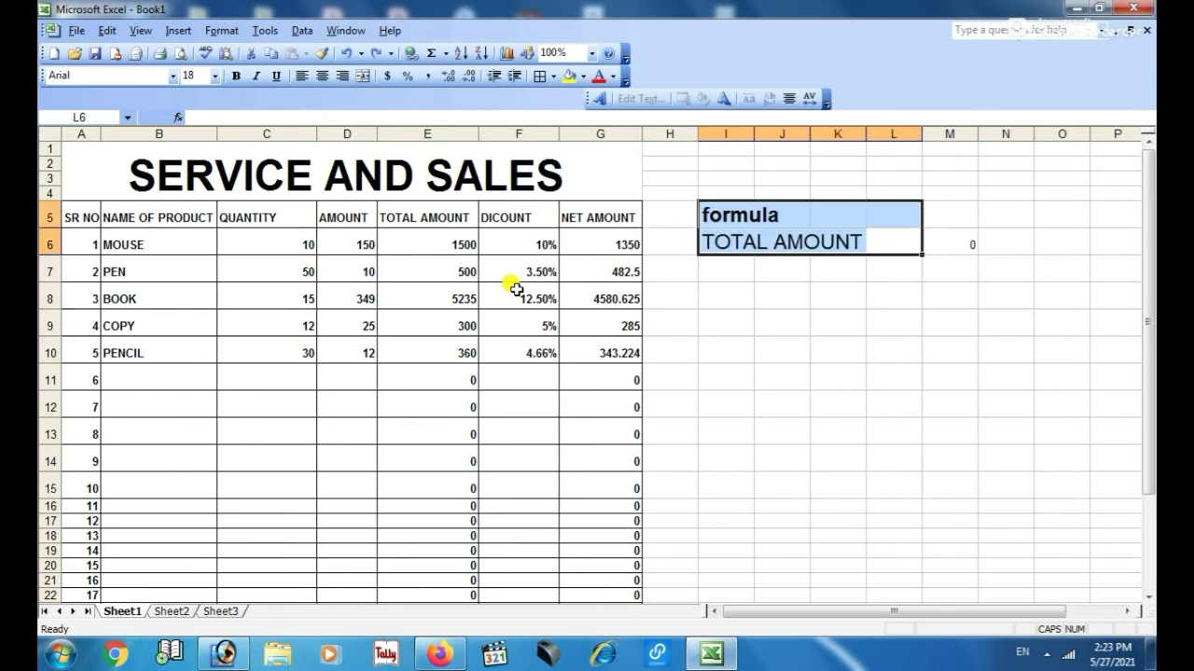
left_click(543, 341)
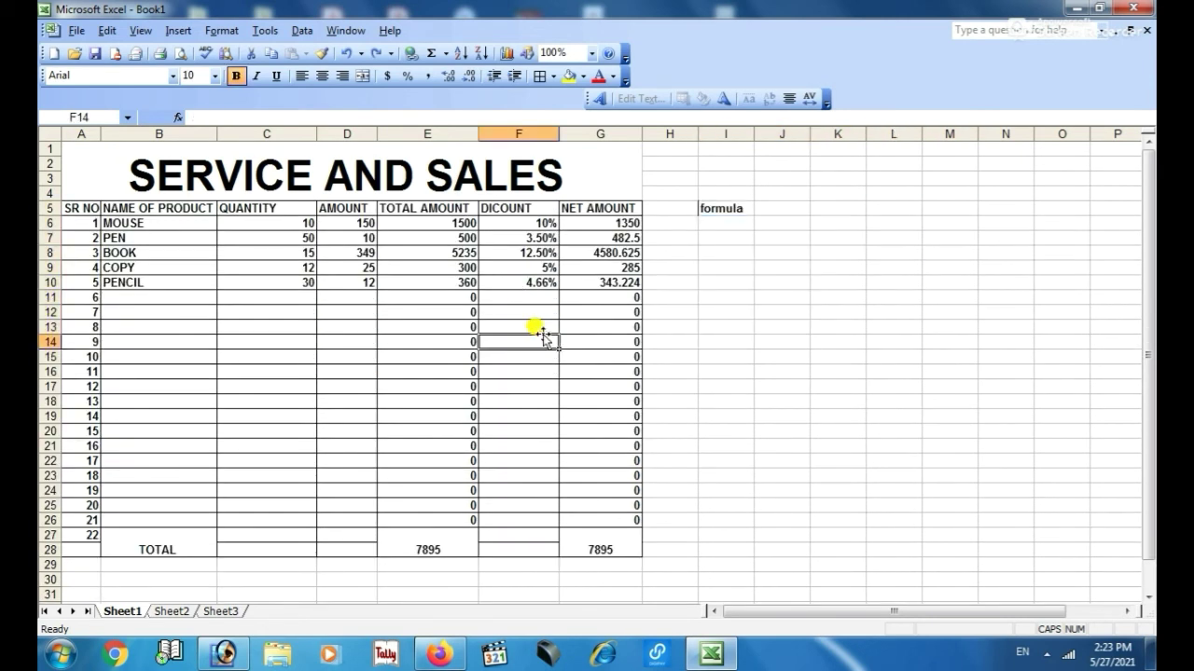
- Minimize the workbook, open Microsoft Office Word 2003 and close its Getting Started pane
left_click(1077, 7)
left_click(59, 658)
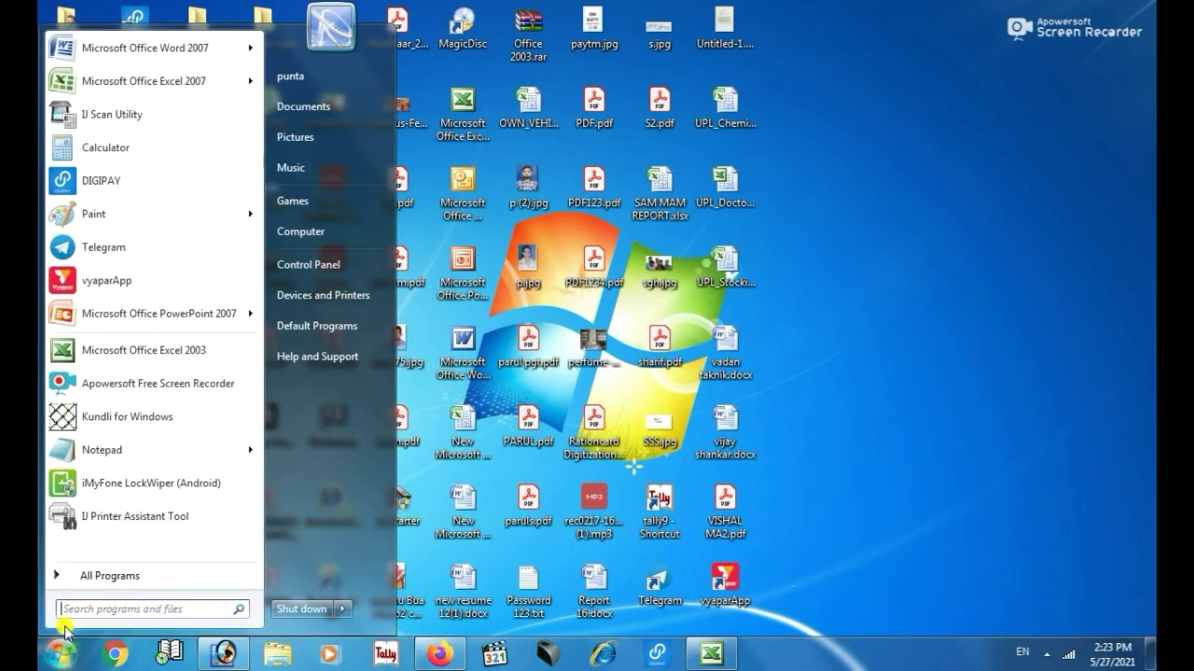
left_click(152, 567)
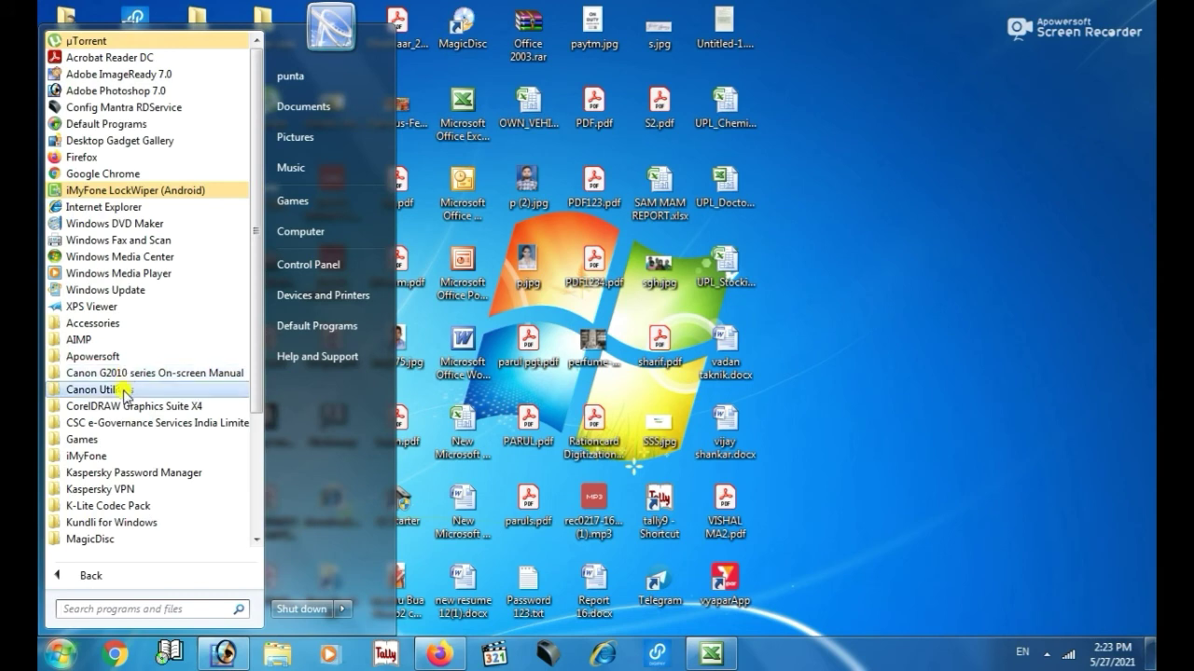
scroll(110, 391, "down", 3)
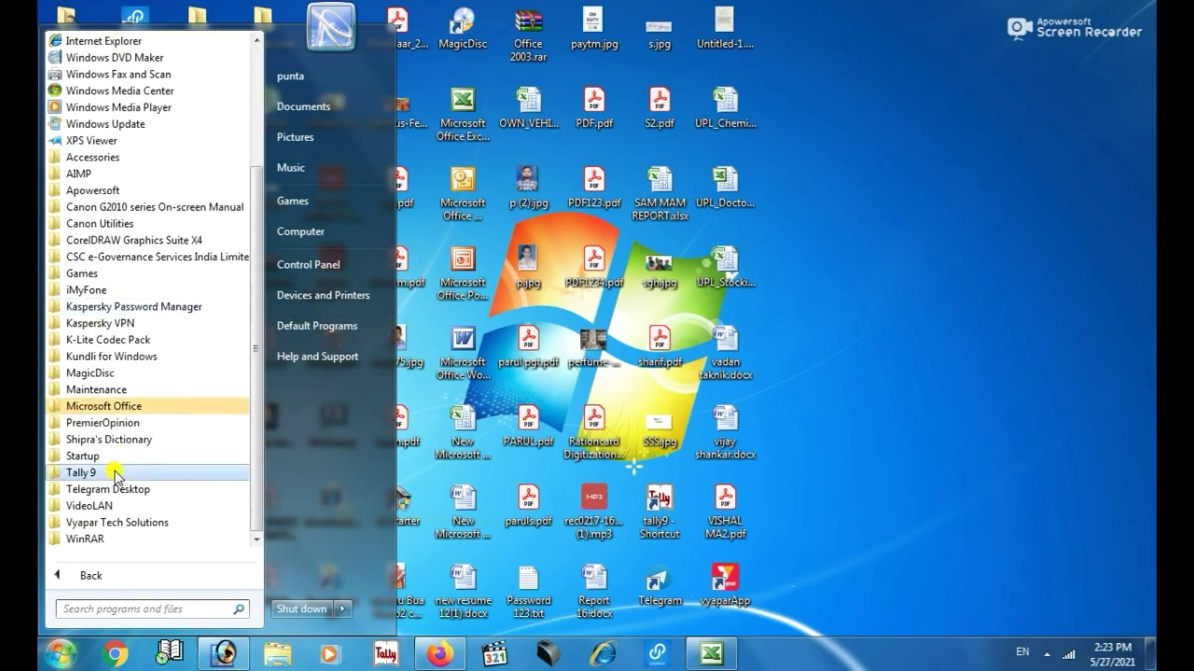
left_click(120, 421)
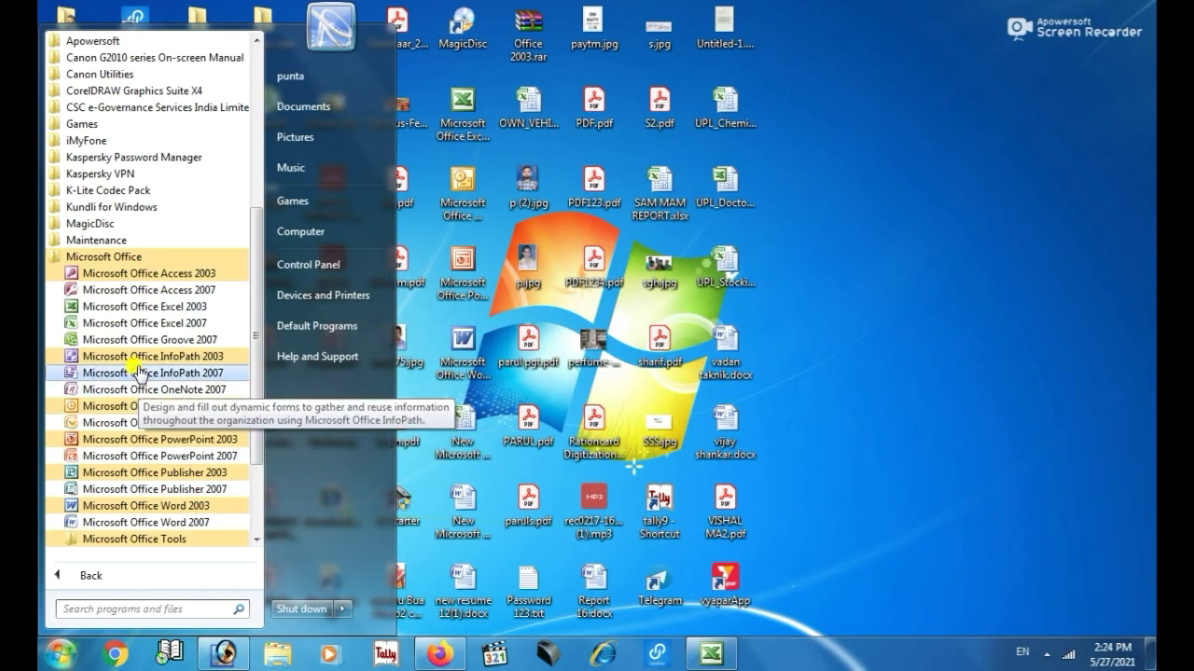
left_click(130, 508)
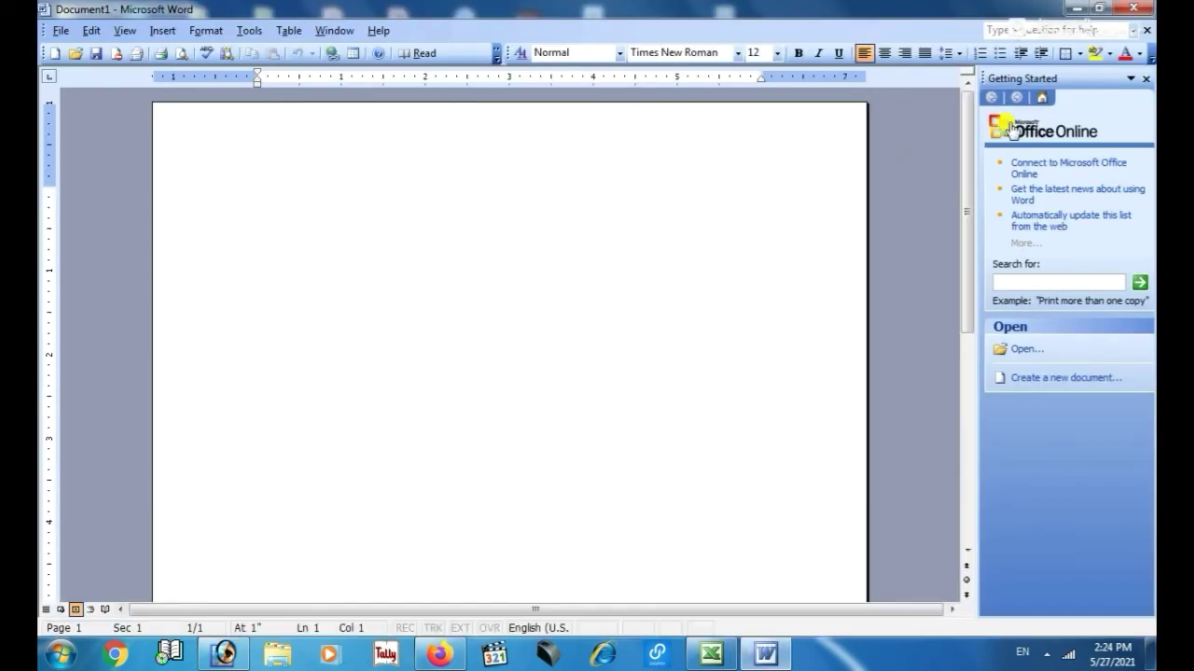
left_click(1146, 78)
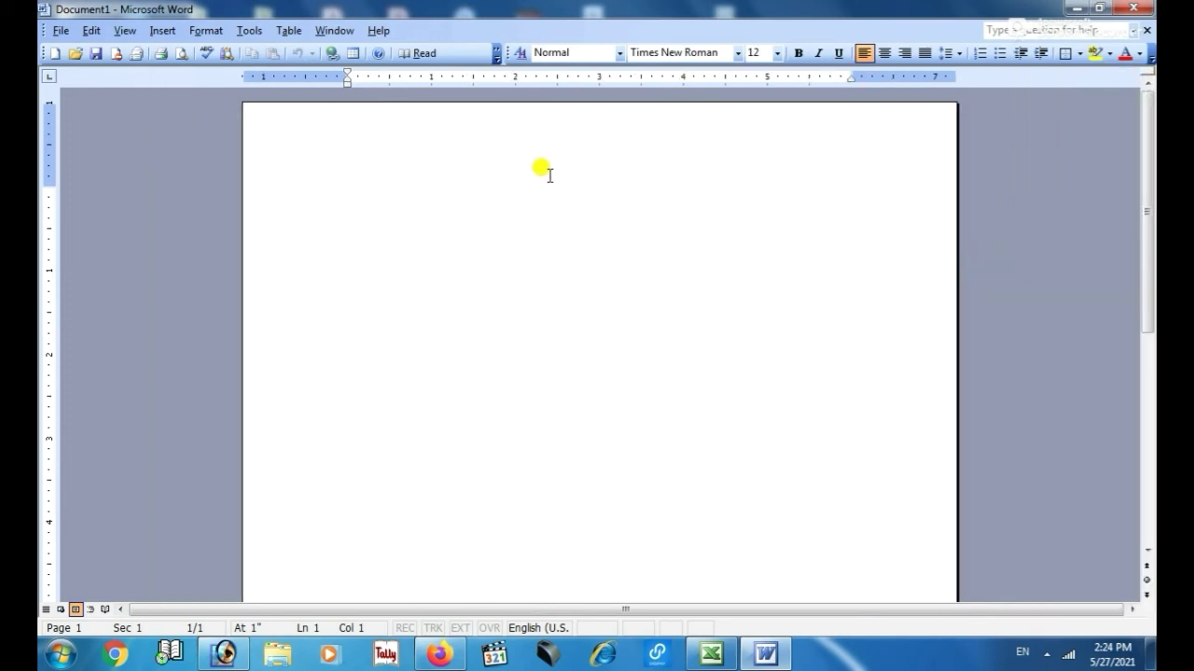
- Write the heading SERVICE AND SALES on the first line, followed by a blank line
type("SERVICE AN")
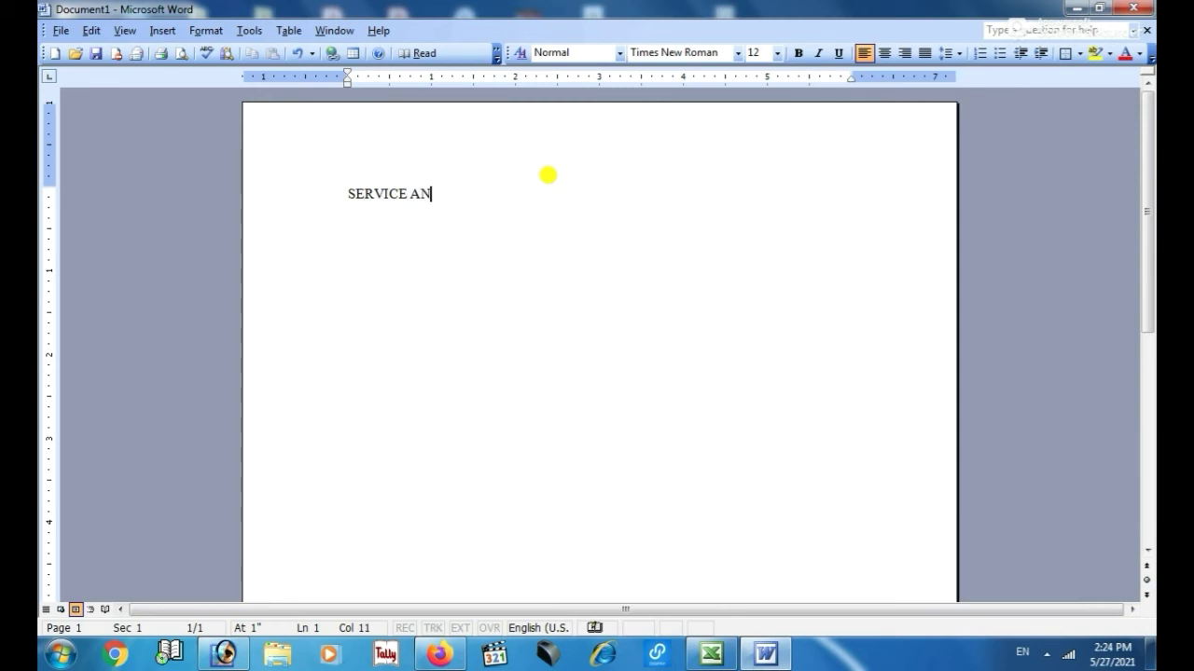
type("D SALES")
key("Return")
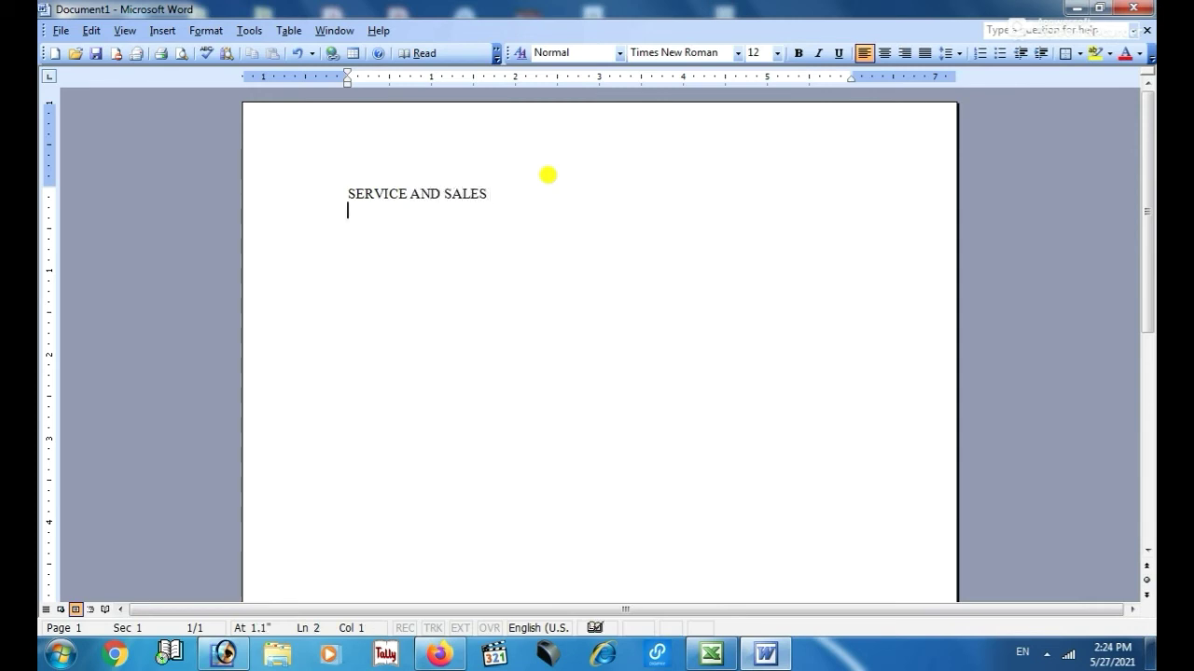
key("Return")
- Add a TOTAL AMOUNT line with the formula =C1*D1 tabbed across from it
type("TOTAL AMOUNT")
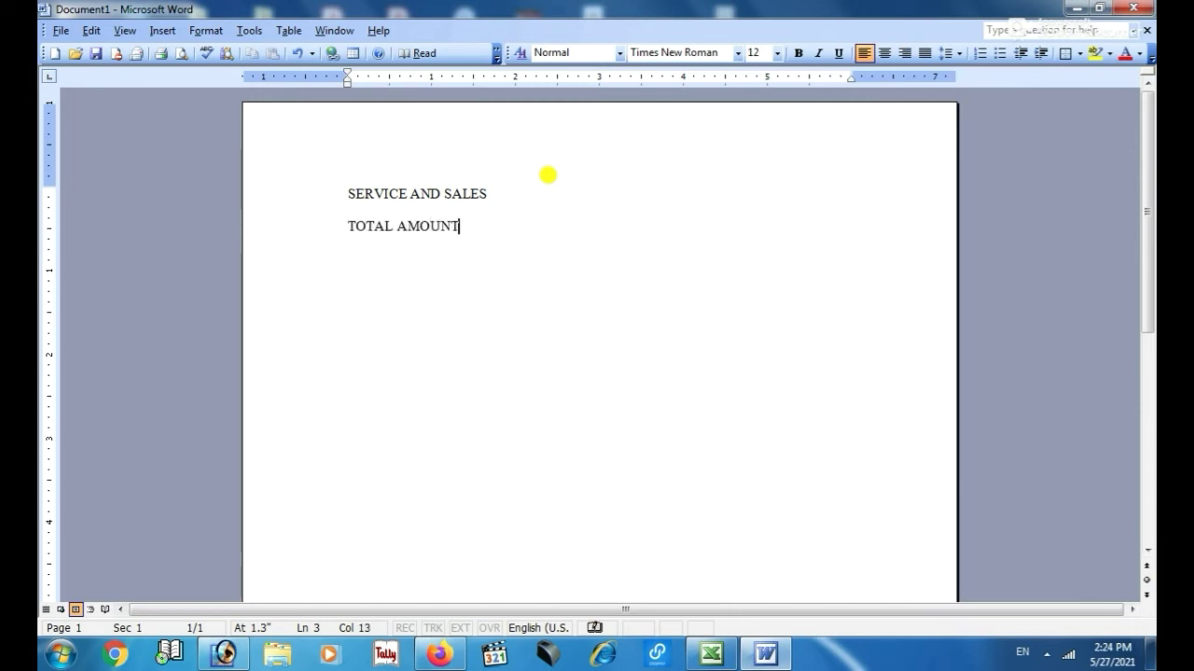
key("Tab")
key("Tab")
type("=C1*D1")
key("Return")
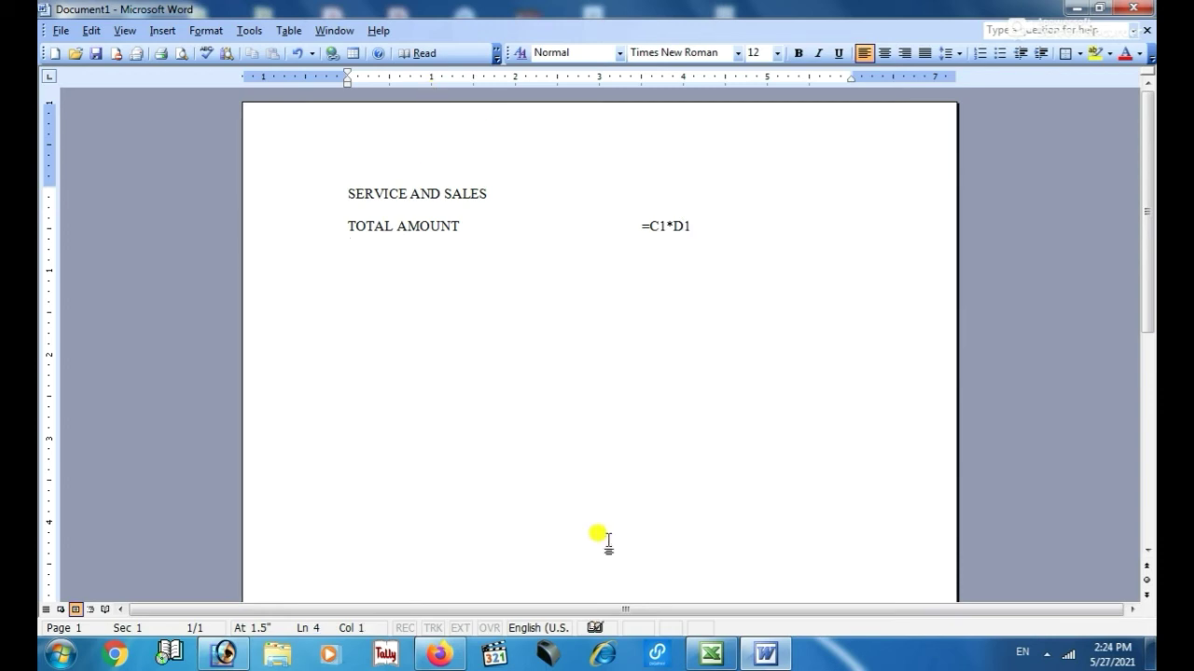
- Check the bill table's columns in Excel, and add a NET AMOUNT line with the formula = E1-(F1*E1) to the Word document
left_click(711, 653)
left_click_drag(421, 207, 445, 373)
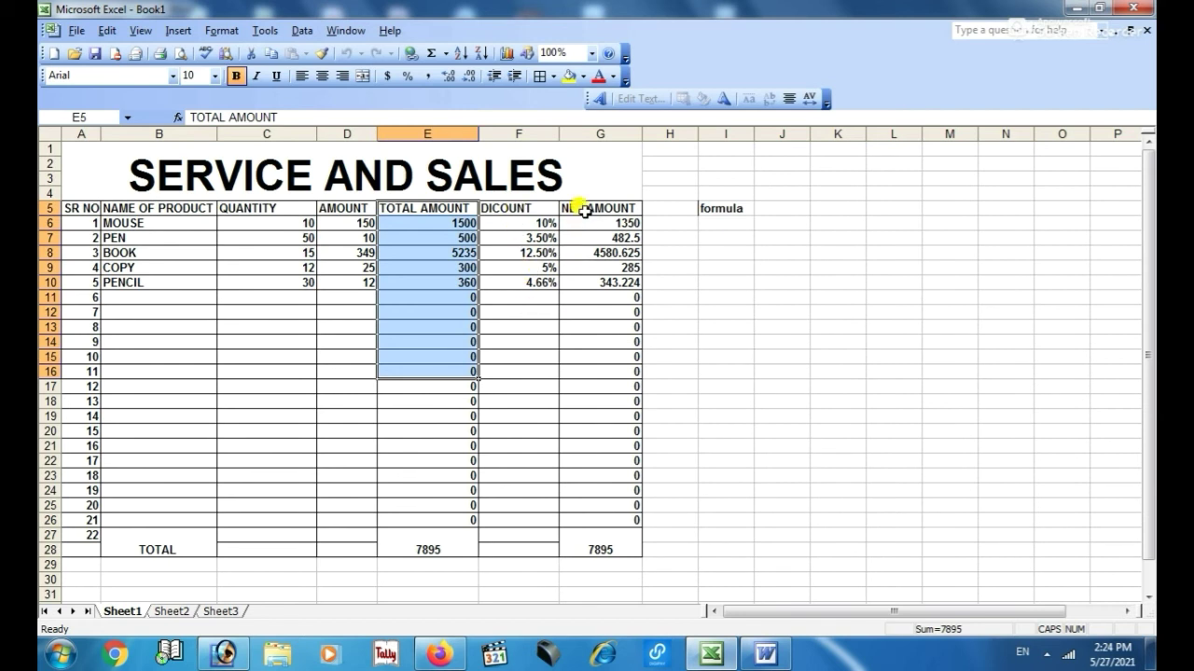
left_click(1077, 8)
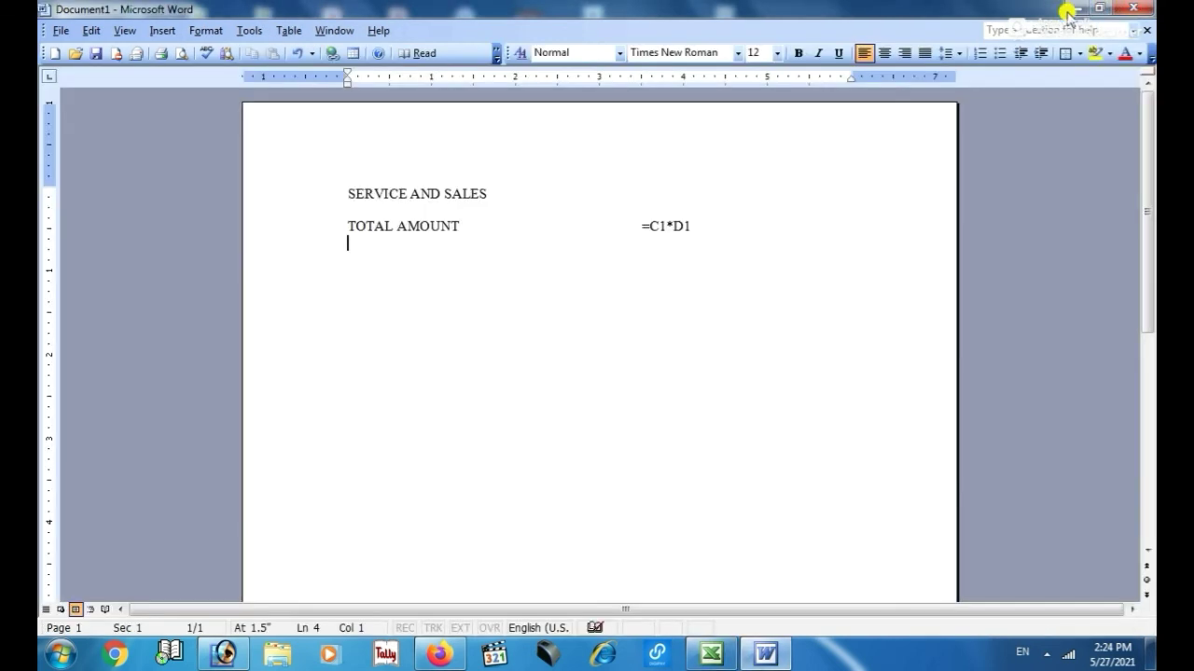
type("NE")
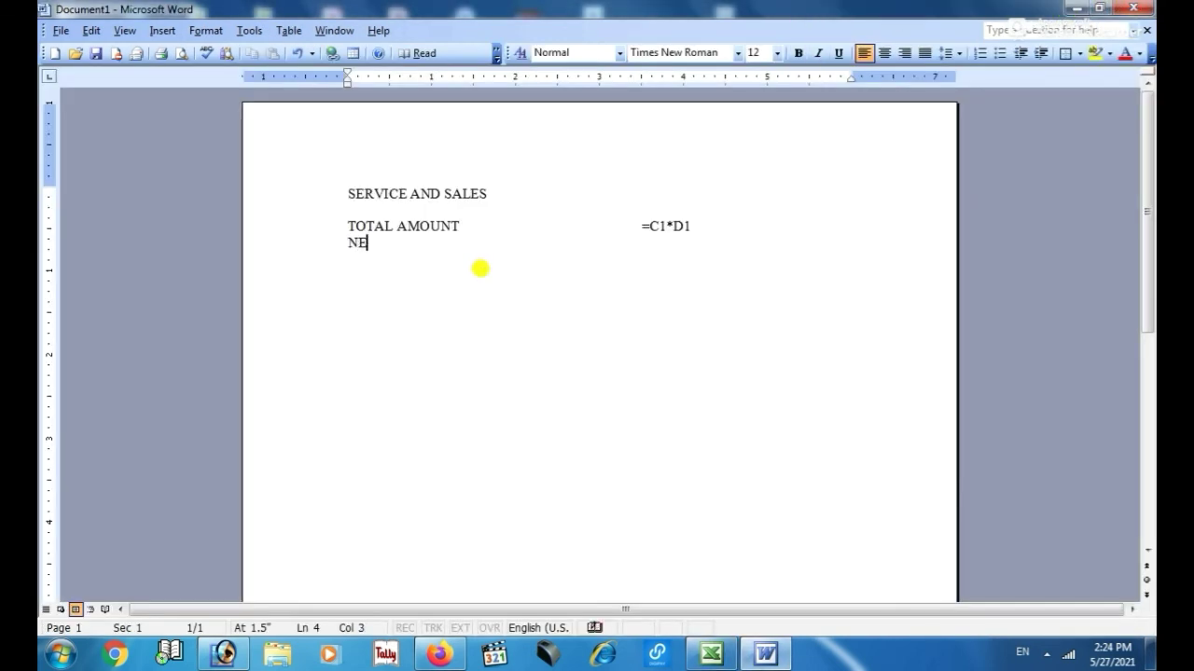
type("T AMOUNT")
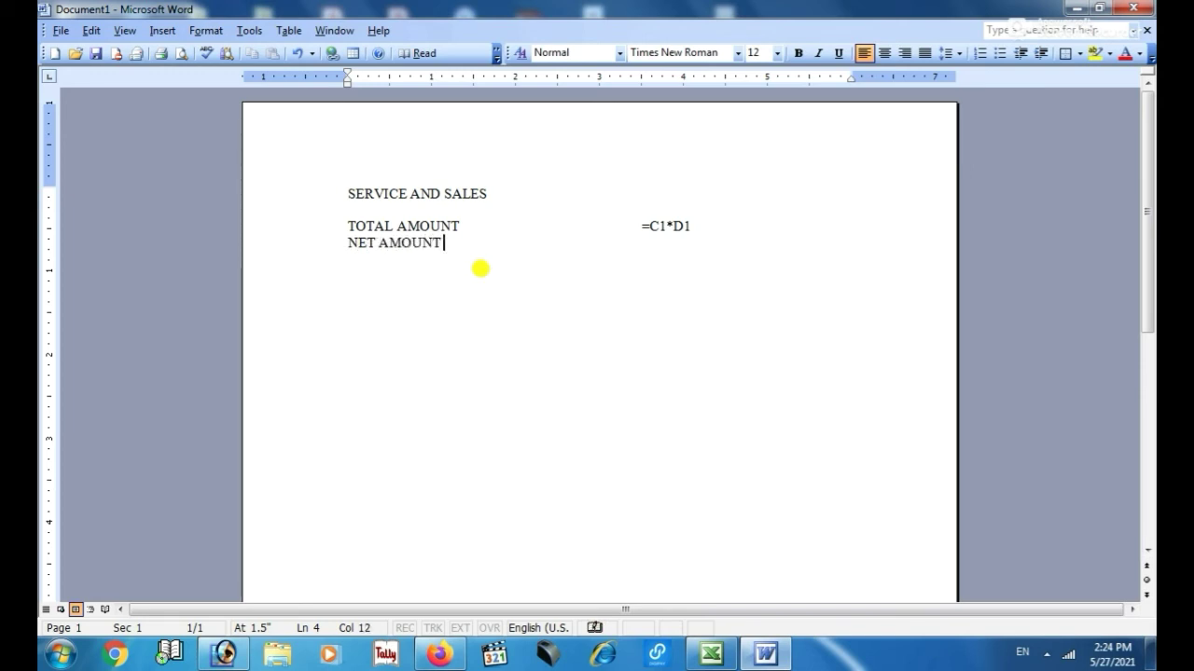
key("Tab")
key("Tab")
type("= E1-(F1*")
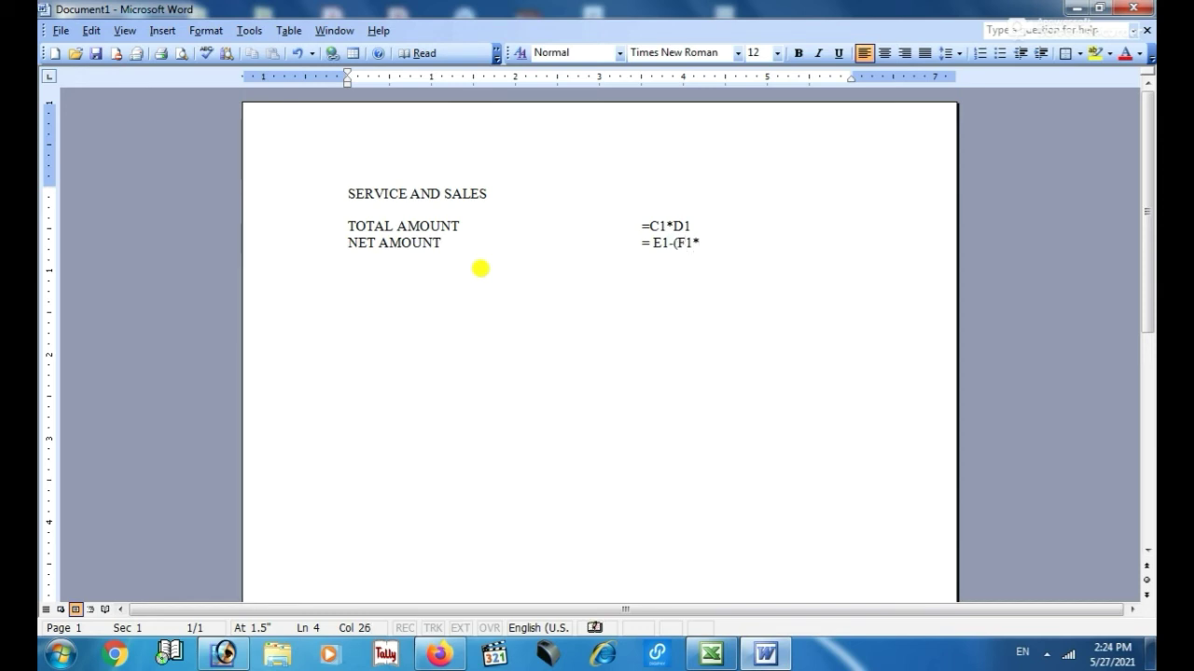
type("E1")
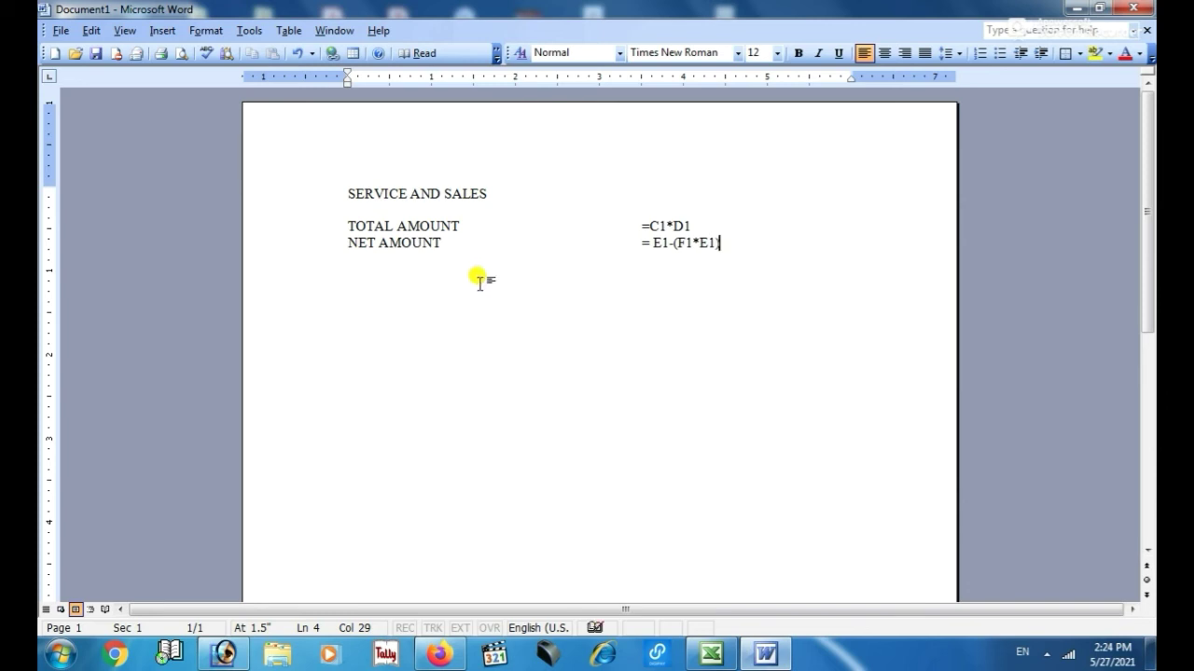
key("Return")
- Insert a line under the TOTAL AMOUNT formula with the note C1 FIRST COL. aligned beneath it
left_click(701, 224)
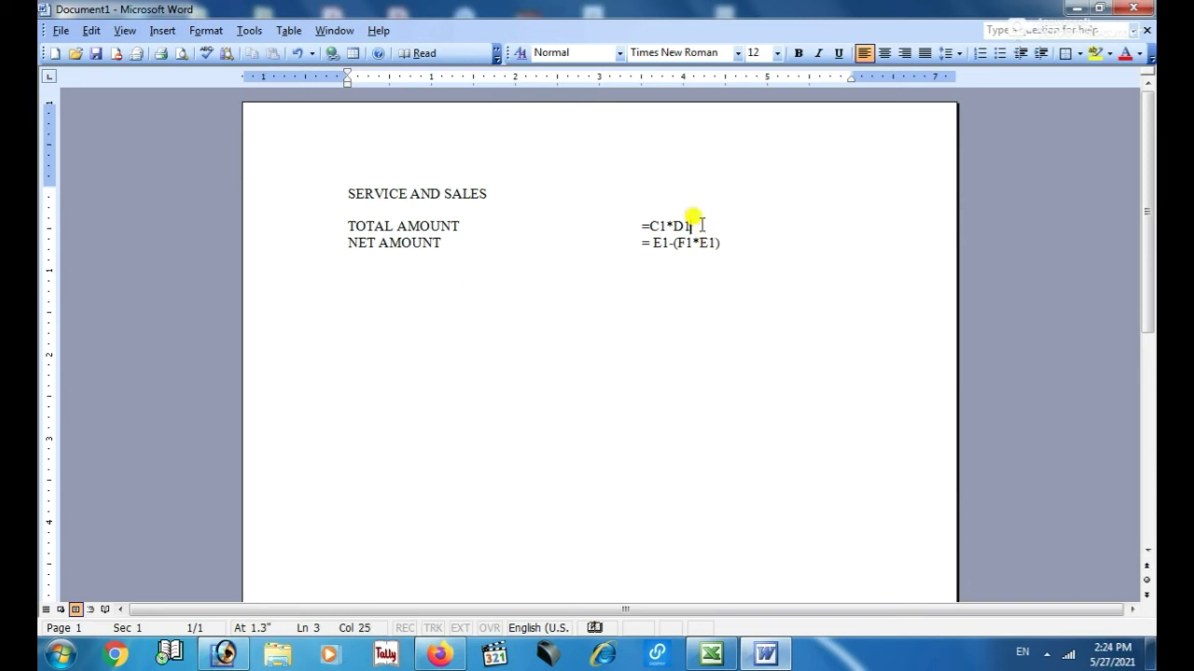
key("Return")
key("Tab")
key("Tab")
key("Tab")
key("Tab")
key("Tab")
key("Tab")
key("Tab")
key("Tab")
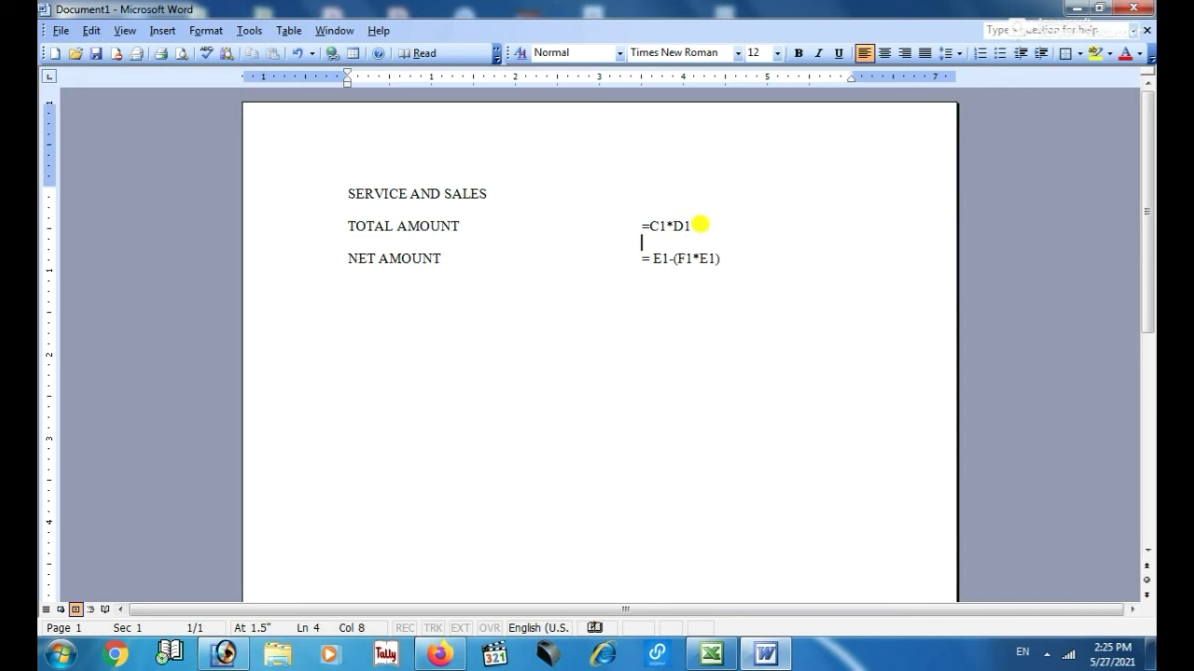
type("C1")
type(" F1")
type("RST ")
type("COL")
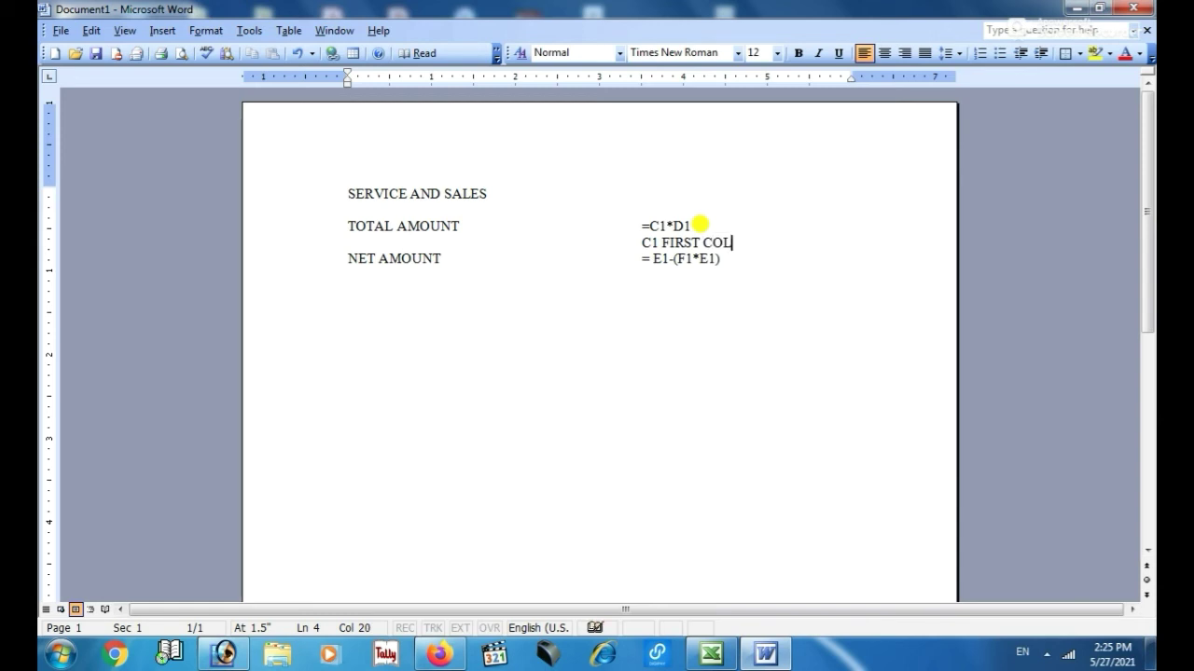
type(".")
- Add the aligned note D1 SEC. COL on the following line and leave a blank line before NET AMOUNT
key("Return")
key("Tab")
key("Tab")
key("Tab")
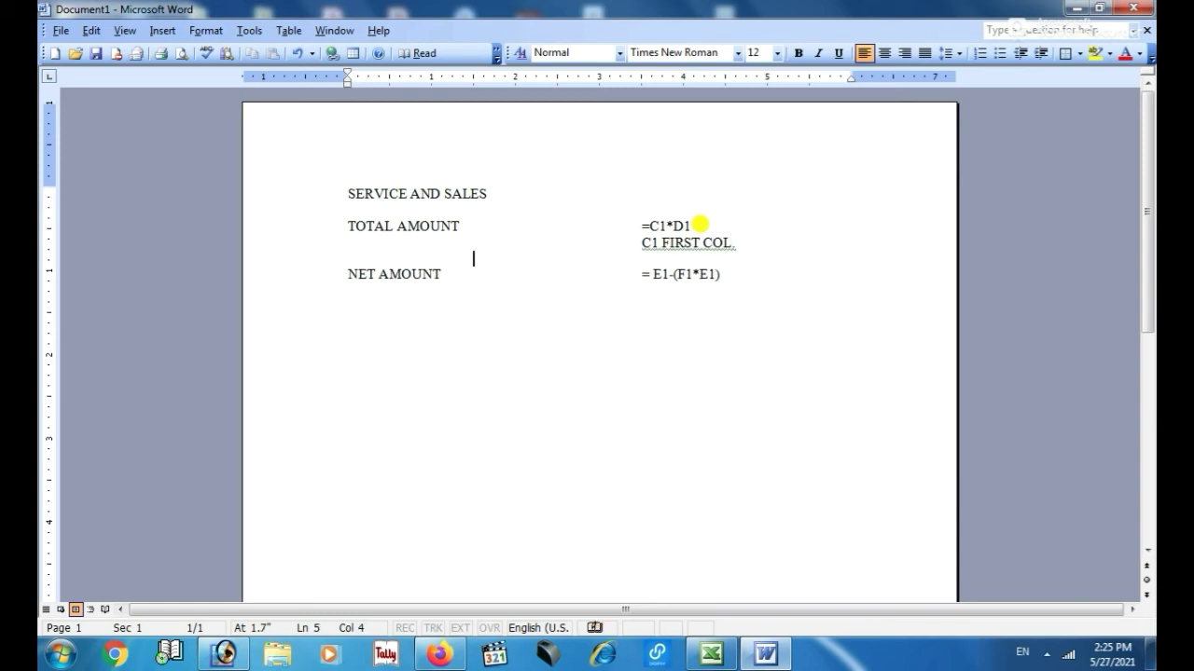
key("Tab")
key("Tab")
type("D1 SEC. COL")
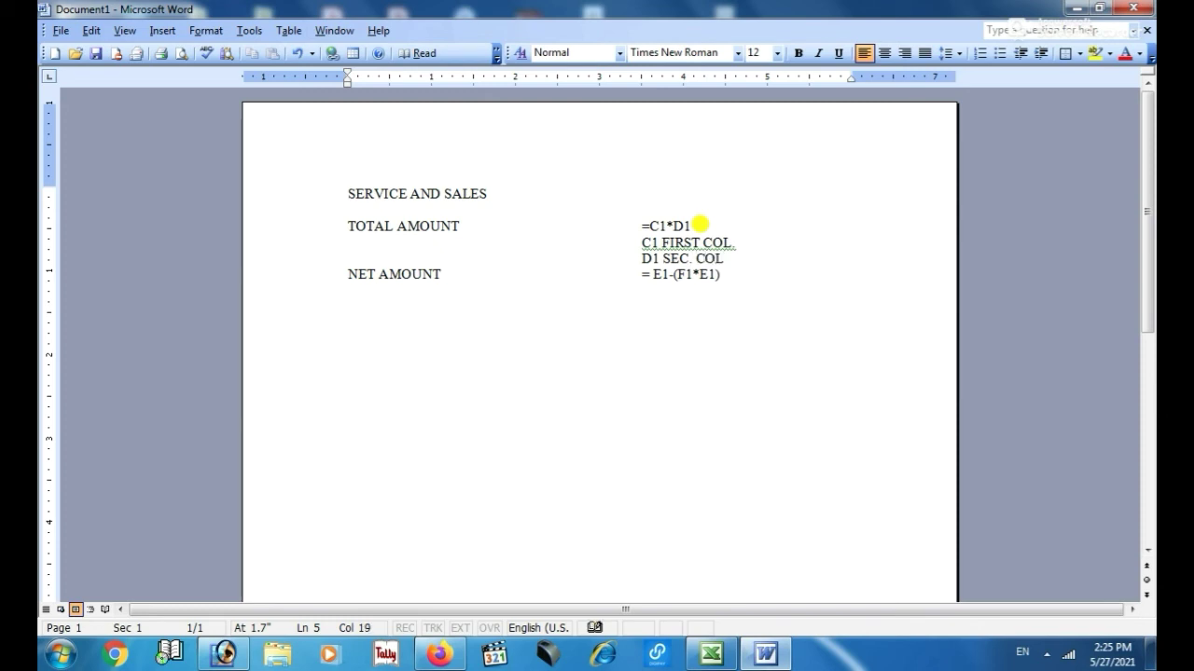
key("Return")
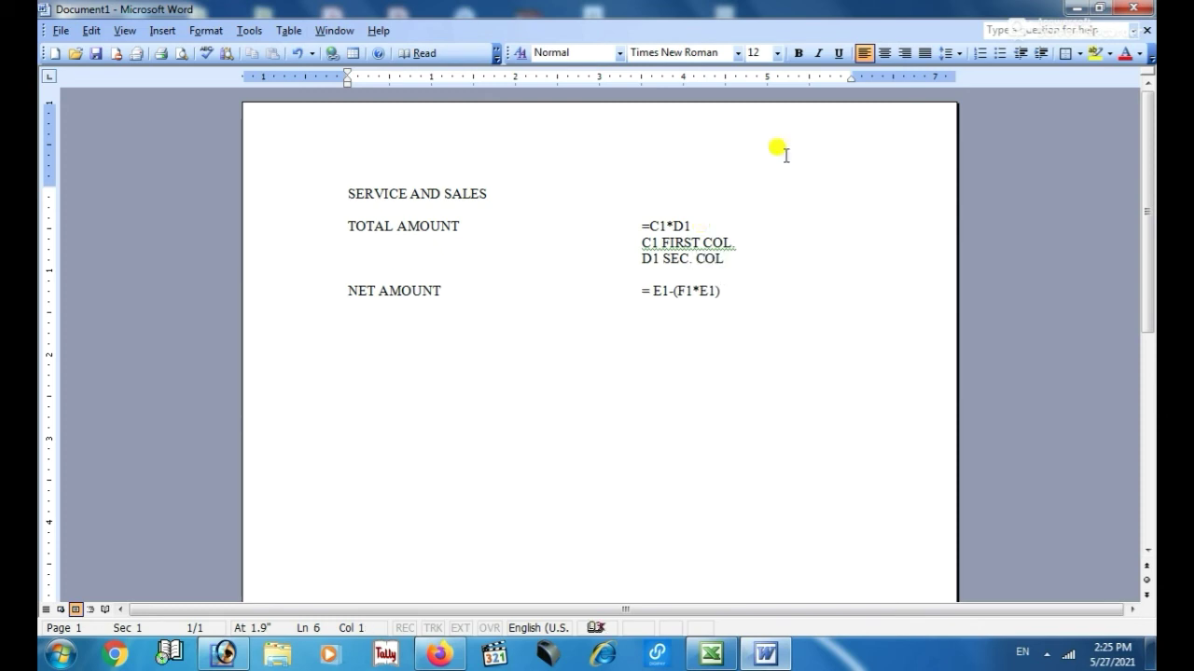
- Insert a line under the NET AMOUNT formula and begin a note aligned beneath it with E1
left_click_drag(348, 290, 442, 291)
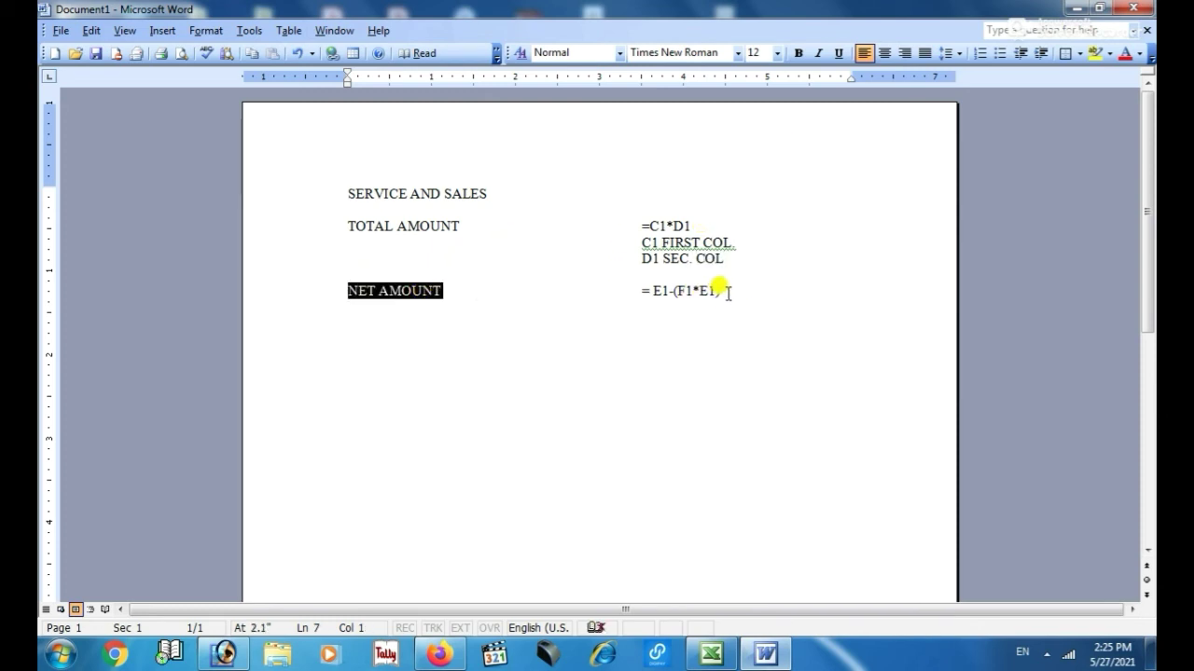
left_click(723, 291)
key("Return")
key("Tab")
key("Tab")
key("Tab")
key("Tab")
key("Tab")
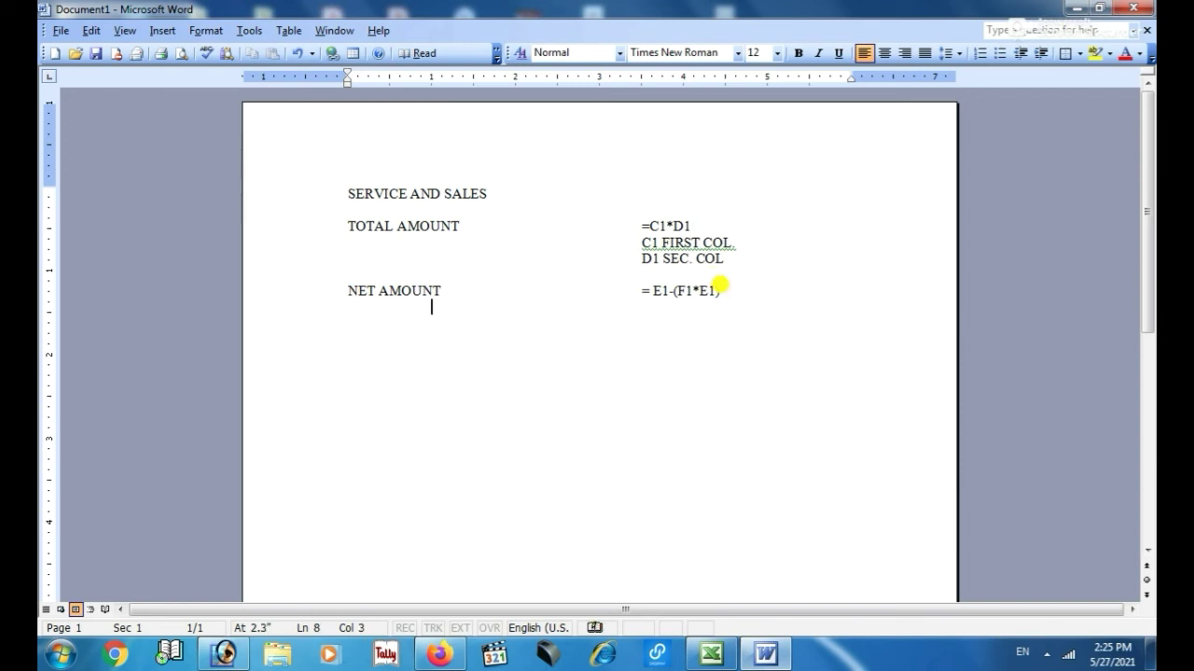
key("BackSpace")
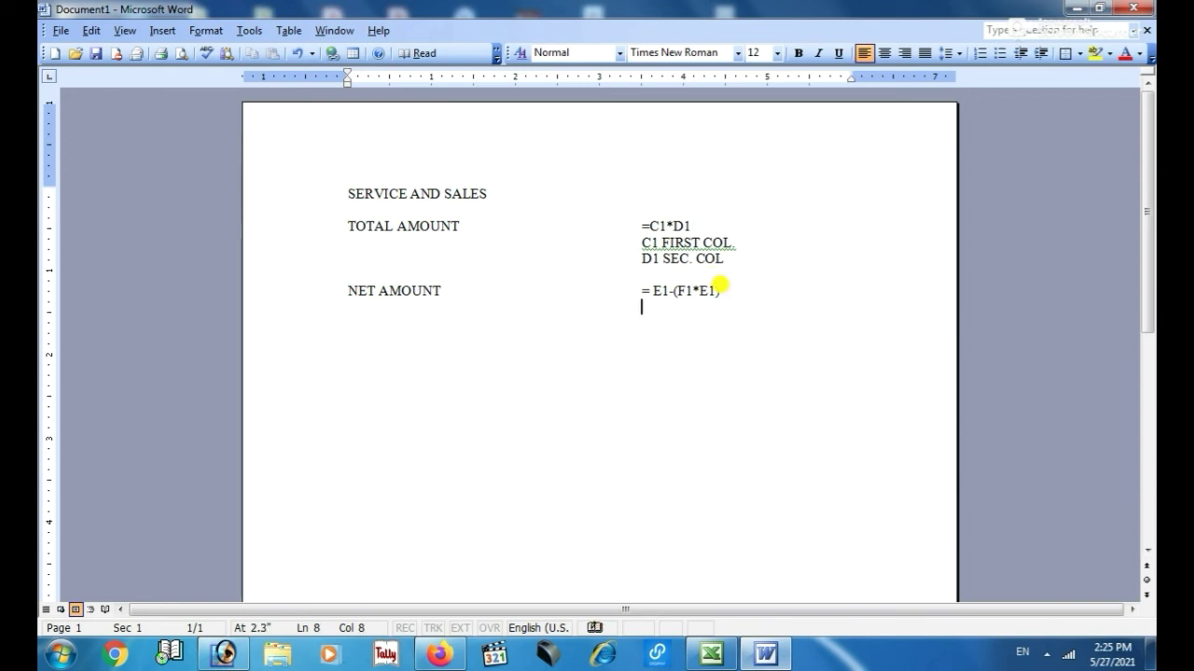
type("E1")
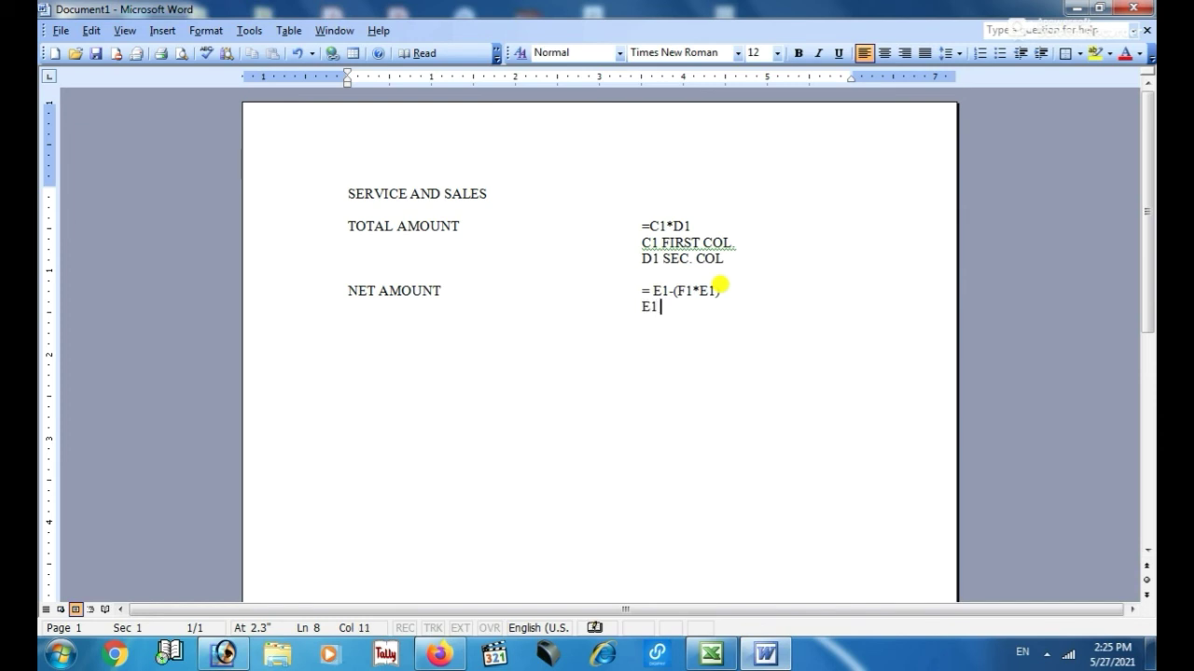
key("Tab")
key("BackSpace")
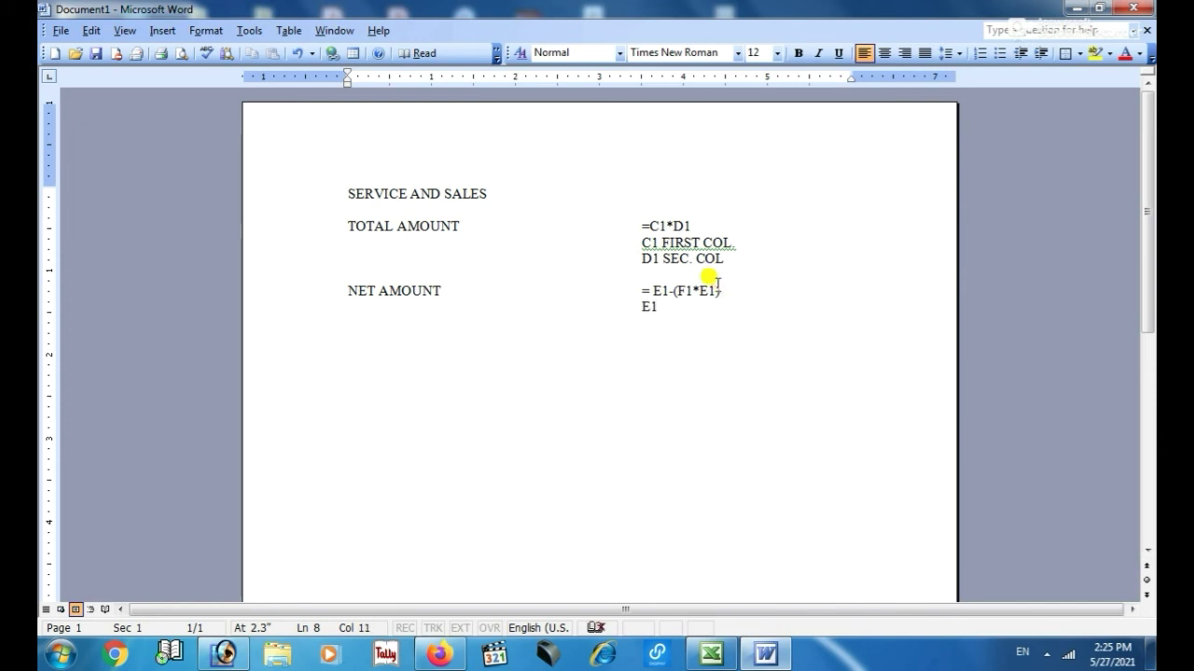
- Check column E of the bill table in Excel, and complete the E1 note in Word with NET AMOUNT COL
left_click(712, 656)
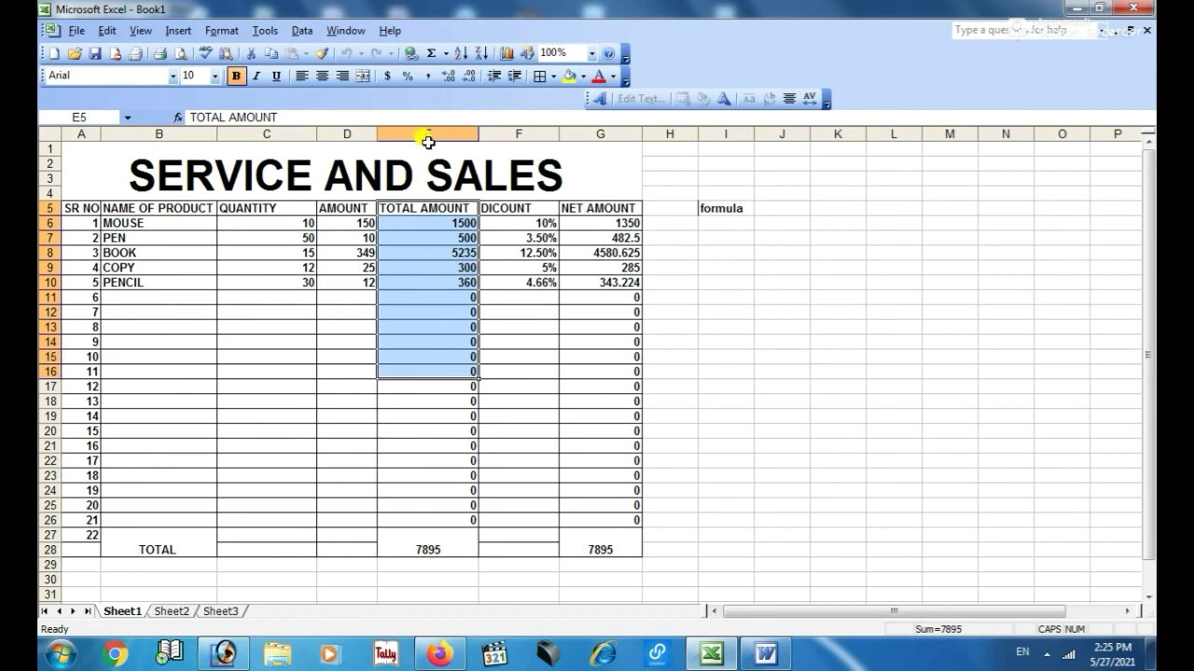
left_click(713, 655)
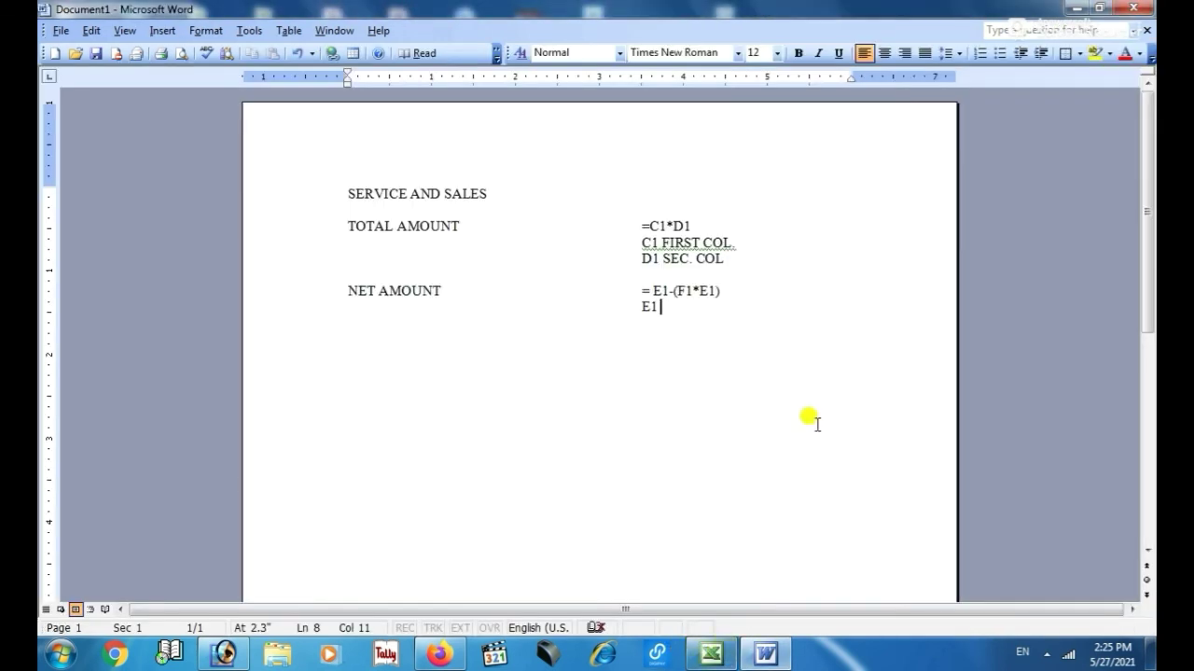
type("NET")
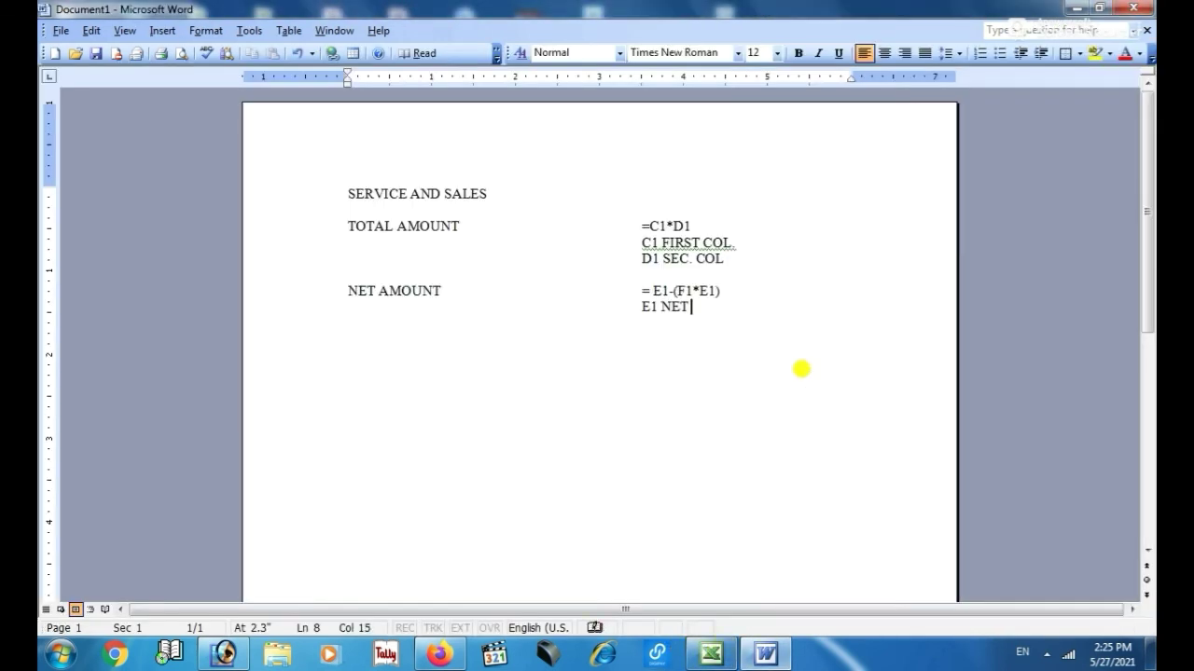
type(" AMOUNT COL")
key("Return")
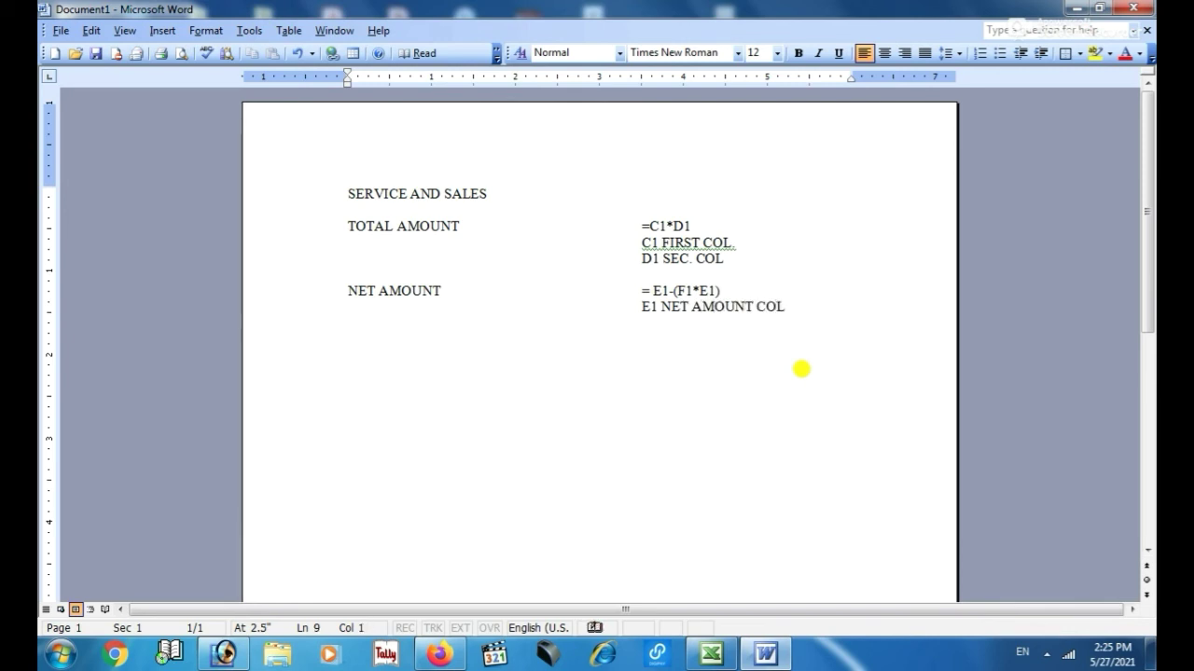
- Add the aligned note F1 DISCOUNT COL. on the line below the E1 note
key("Tab")
key("Tab")
key("Tab")
key("Tab")
key("Tab")
key("Tab")
key("Tab")
type("F1 DISCOU")
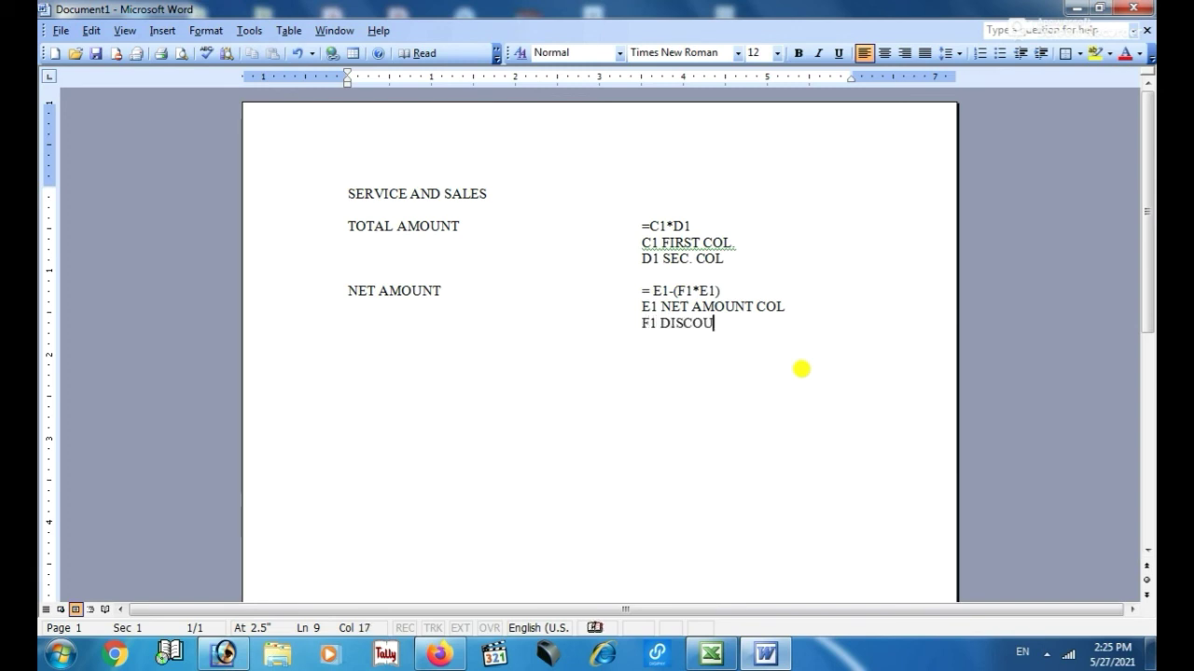
type("NT COL")
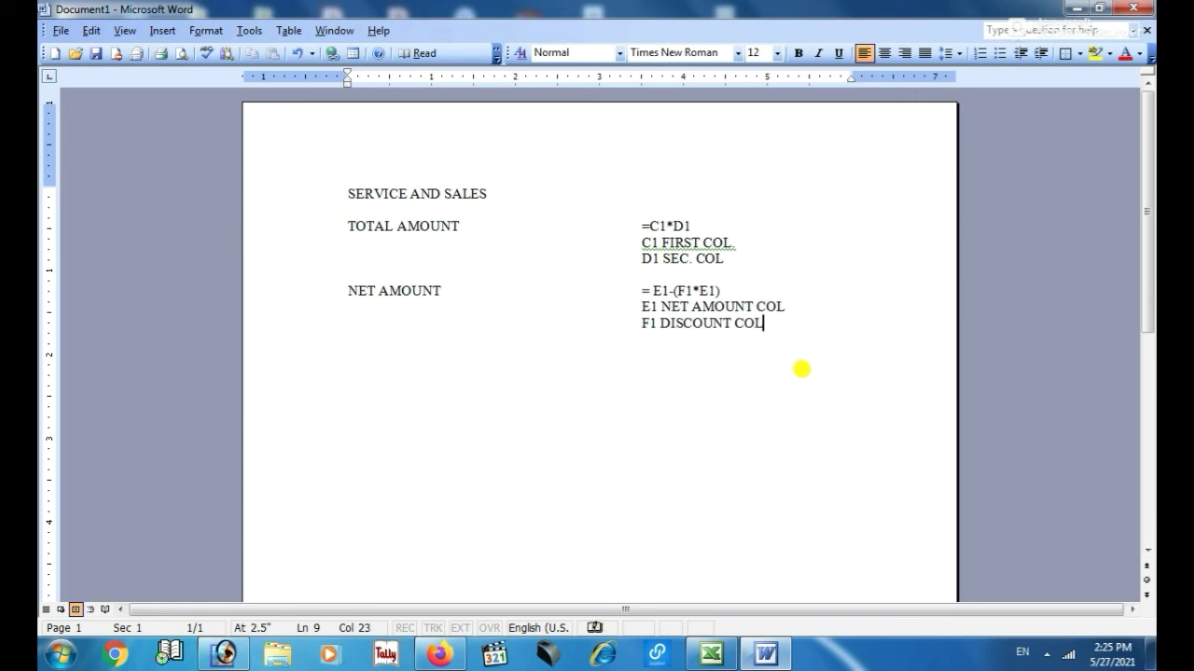
type(".")
key("Return")
- Enlarge the NET AMOUNT formula = E1-(F1*E1) to 24 pt and make it bold
left_click_drag(640, 290, 735, 290)
key("ctrl+shift+period")
key("ctrl+shift+period")
key("ctrl+shift+period")
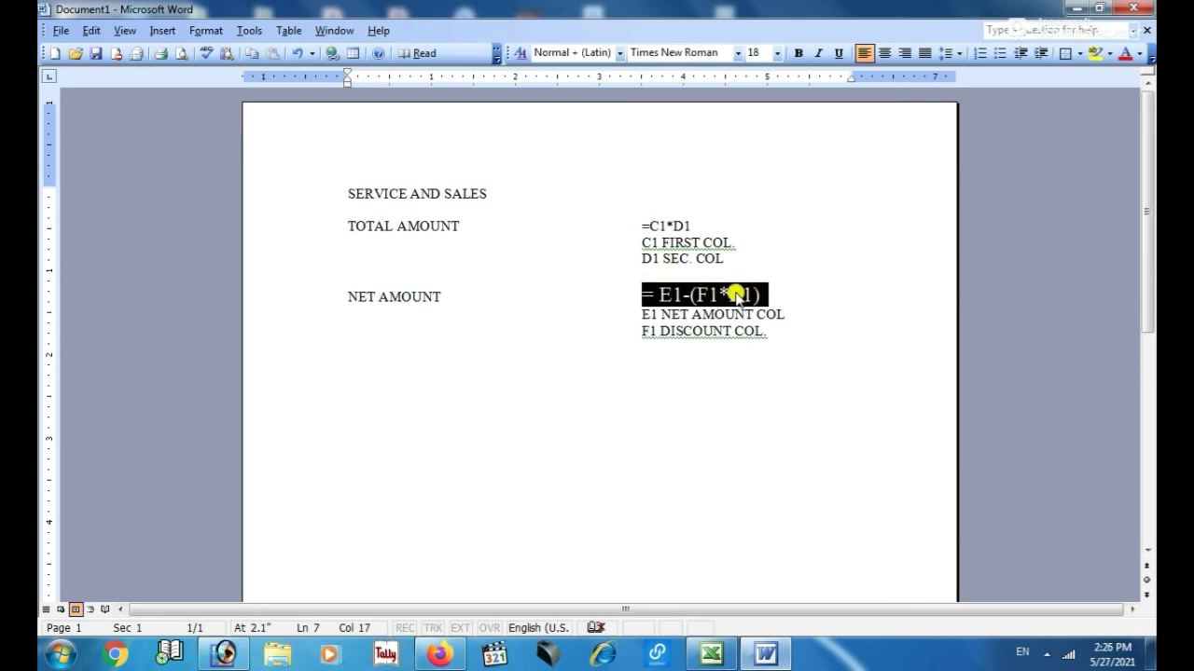
key("ctrl+shift+period")
key("ctrl+shift+period")
key("ctrl+shift+period")
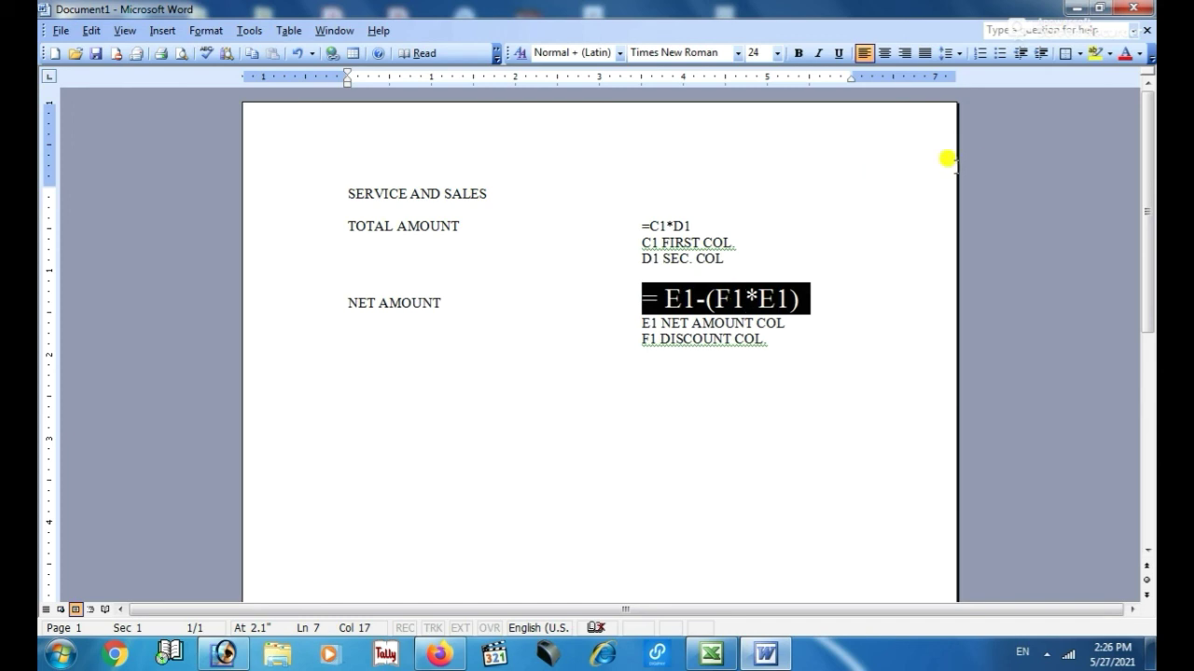
left_click(799, 53)
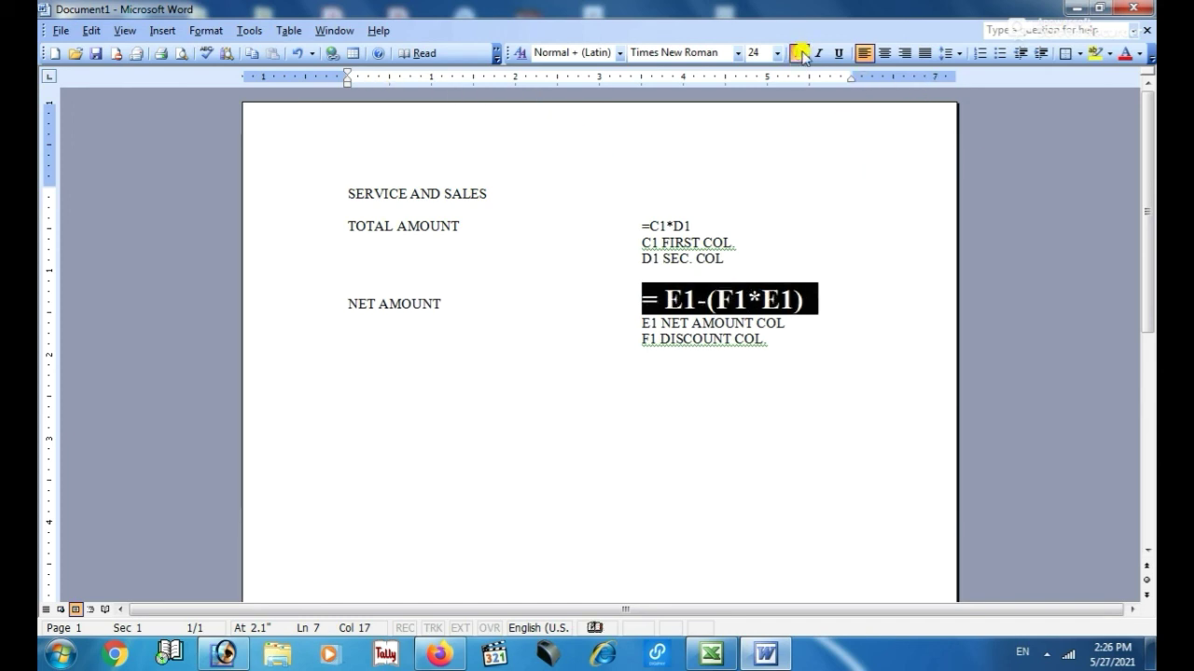
left_click(878, 247)
- Make the TOTAL AMOUNT formula =C1*D1 bold and enlarge it to 28 pt
left_click_drag(638, 226, 723, 220)
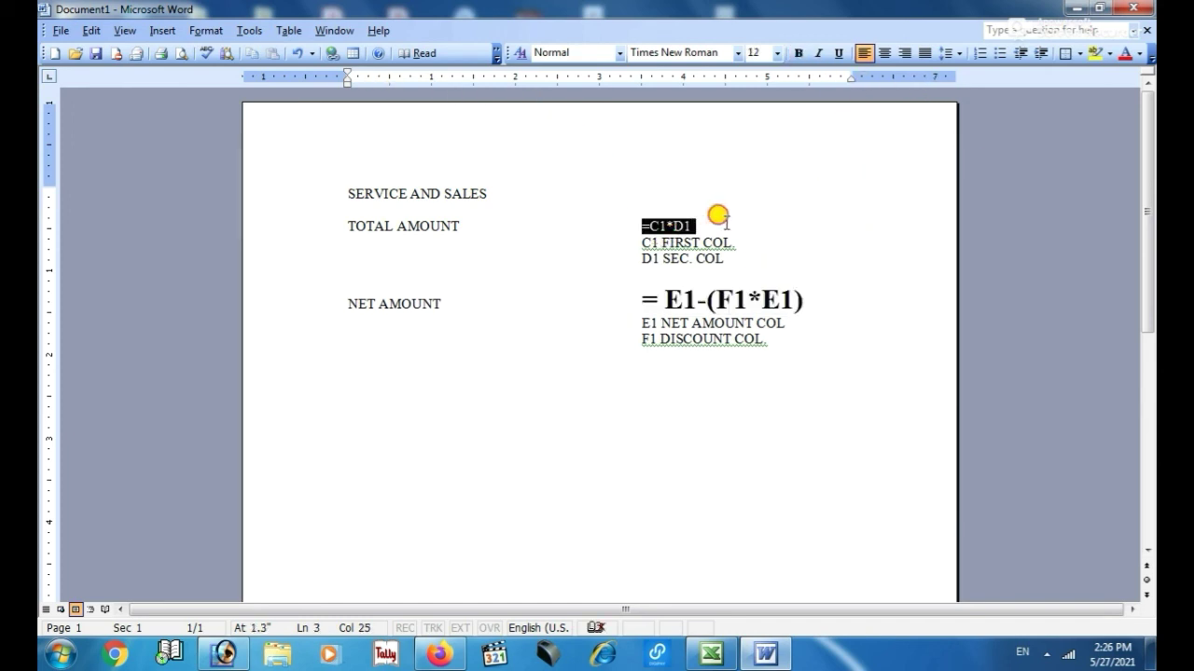
left_click(798, 53)
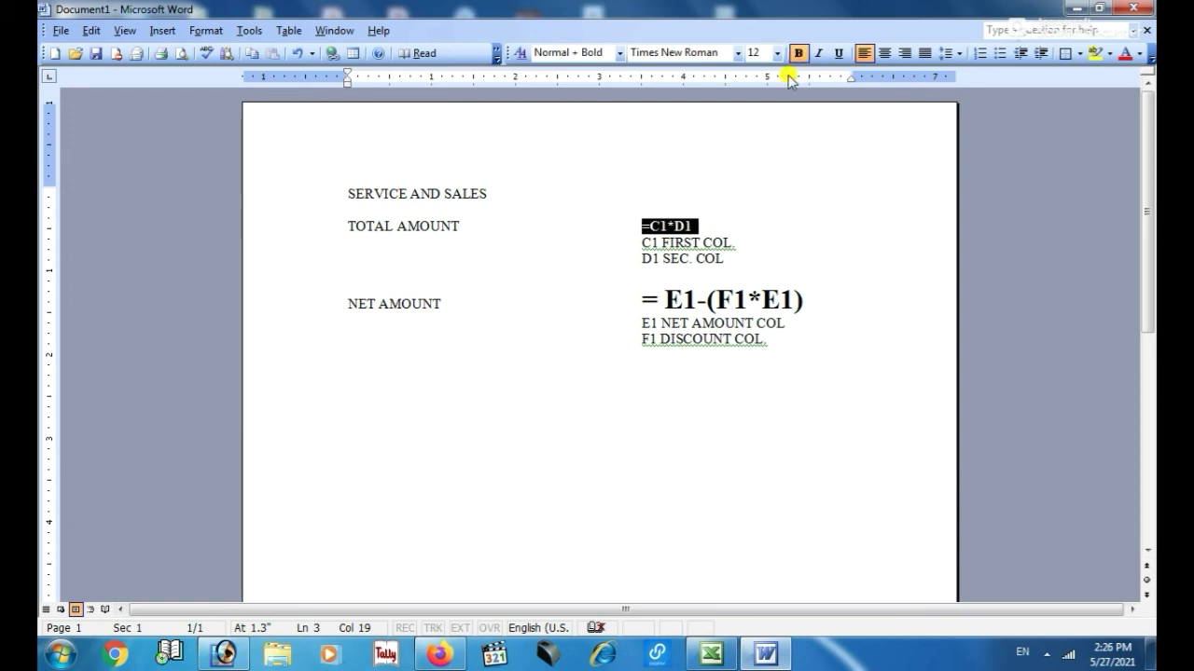
key("ctrl+shift+period")
key("ctrl+shift+period")
key("ctrl+shift+period")
key("ctrl+shift+period")
key("ctrl+shift+period")
key("ctrl+shift+period")
key("ctrl+shift+period")
key("ctrl+shift+period")
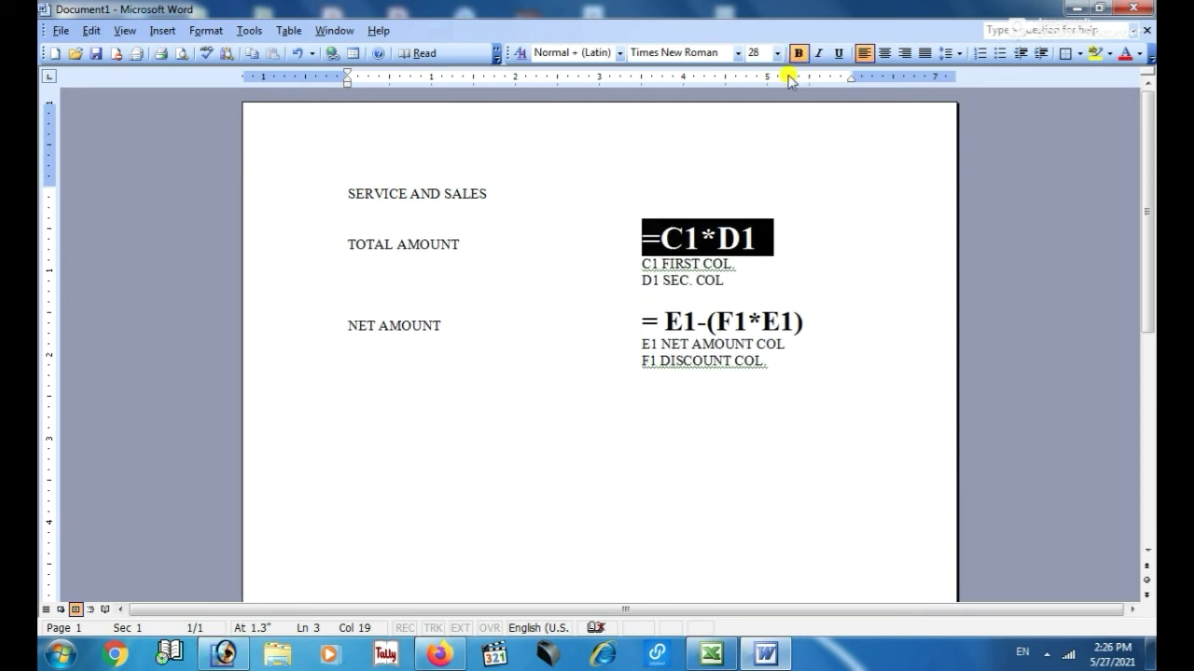
left_click(791, 253)
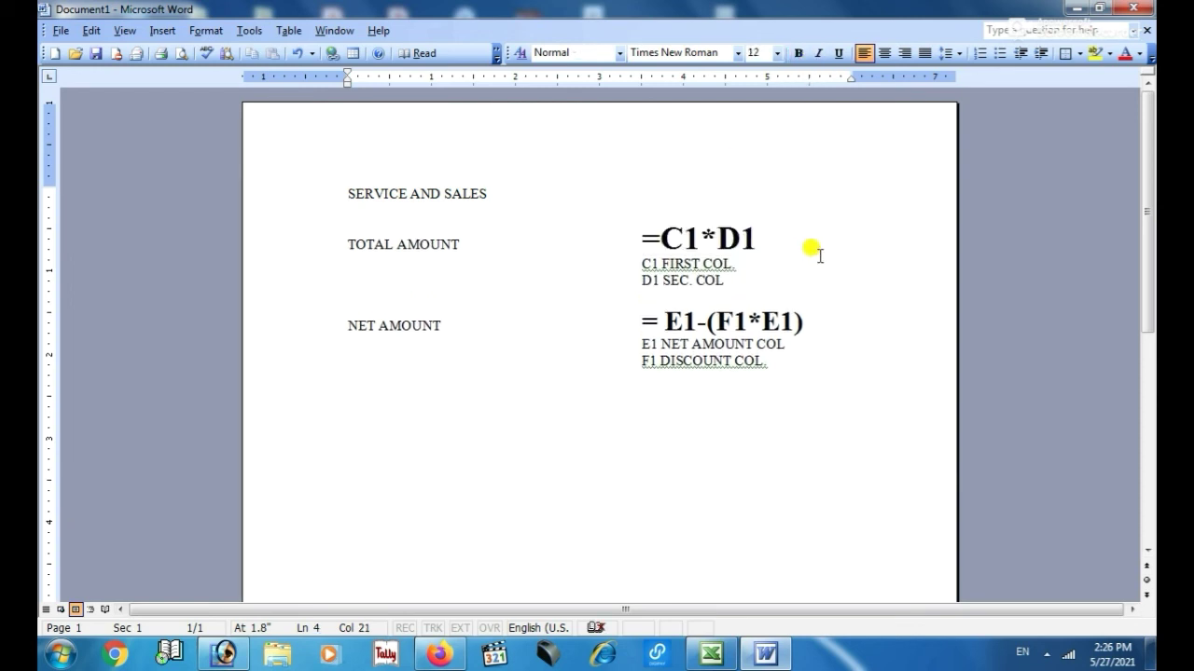
left_click(826, 244)
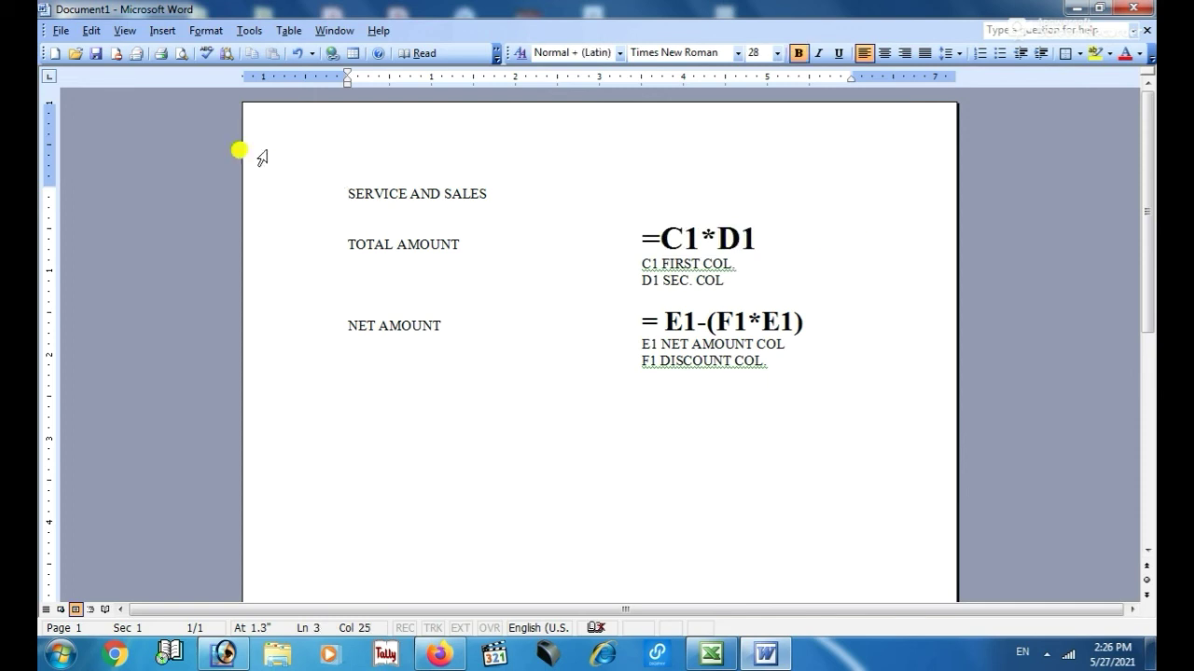
- Enlarge the SERVICE AND SALES heading and the blank line below it to 26 pt
left_click(352, 184)
left_click_drag(341, 180, 593, 217)
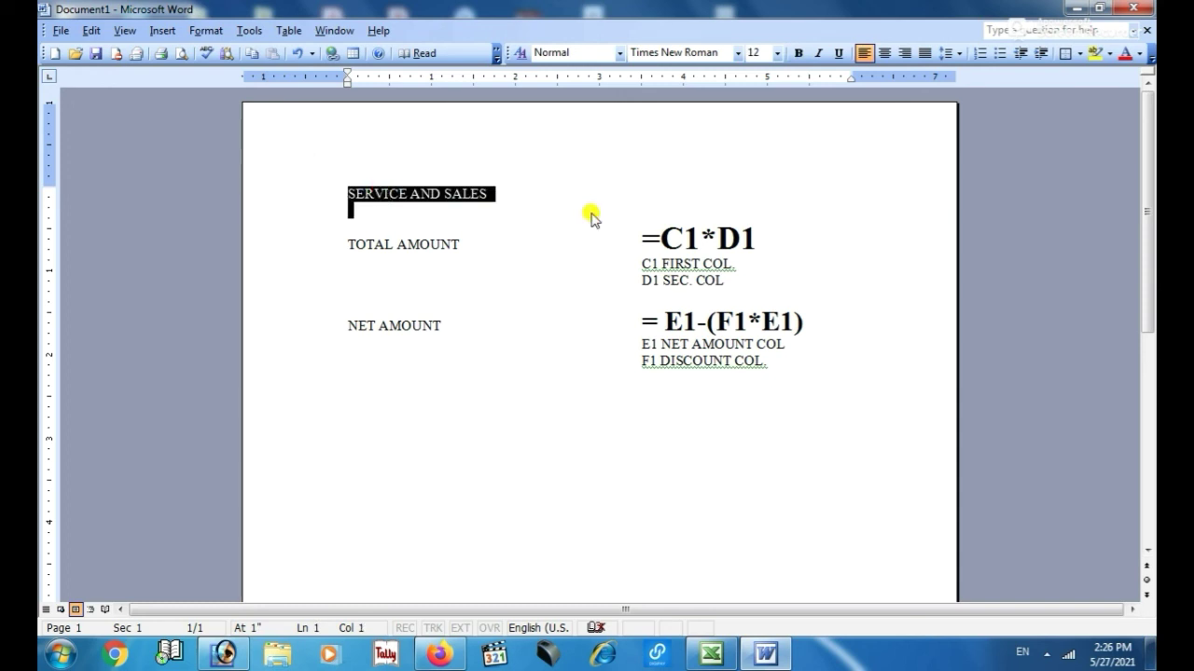
key("ctrl+shift+period")
key("ctrl+shift+period")
key("ctrl+shift+period")
key("ctrl+shift+period")
key("ctrl+shift+period")
key("ctrl+shift+period")
key("ctrl+shift+period")
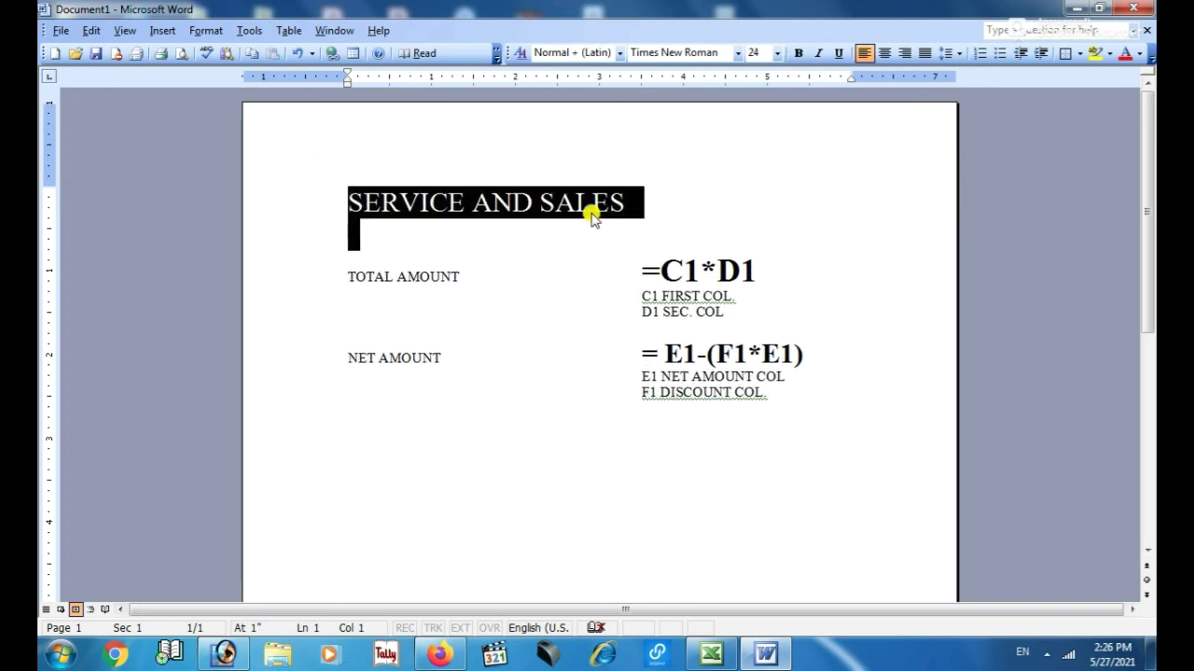
double_click(627, 225)
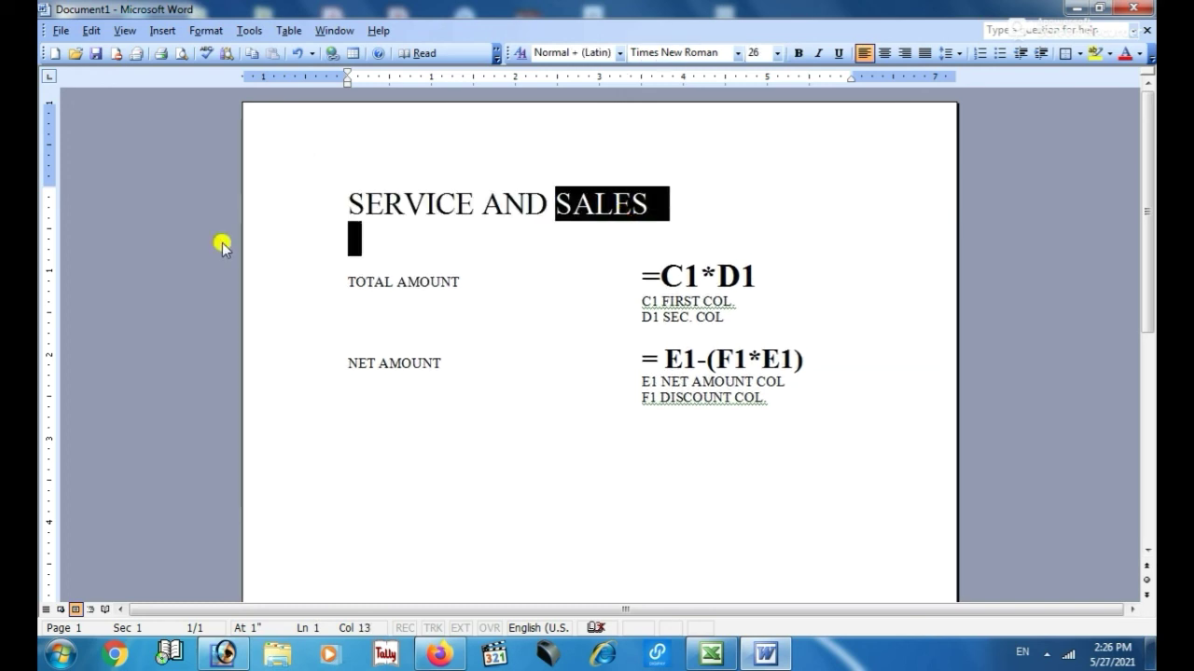
left_click_drag(686, 287, 786, 274)
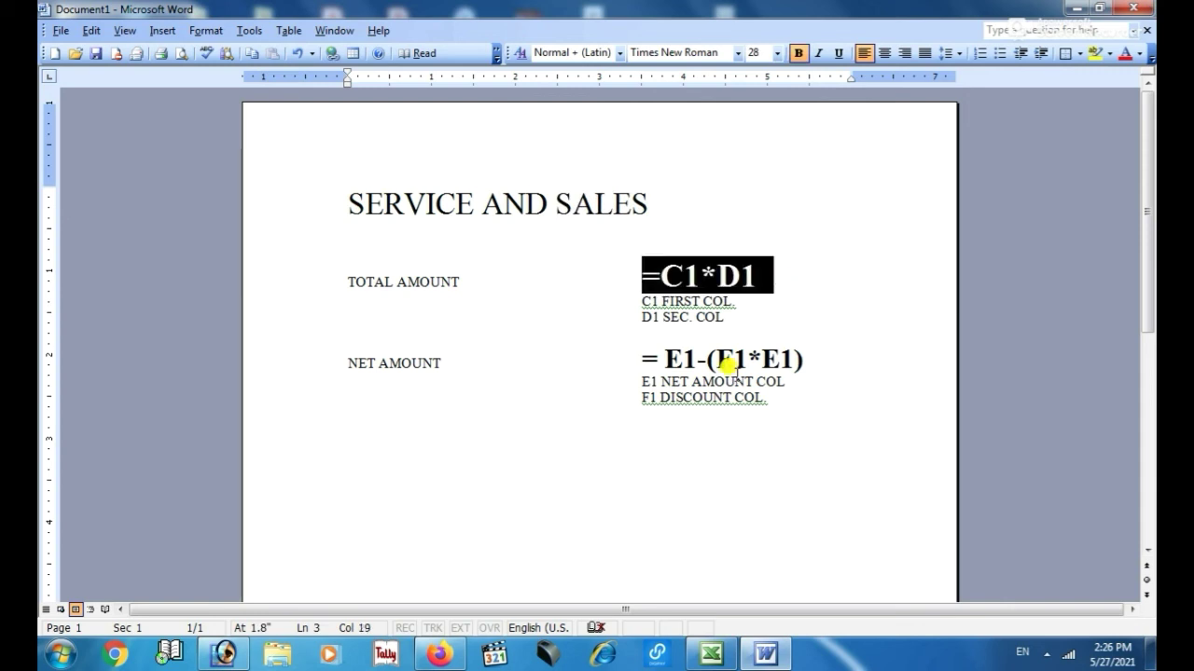
left_click_drag(631, 363, 807, 362)
left_click(811, 366)
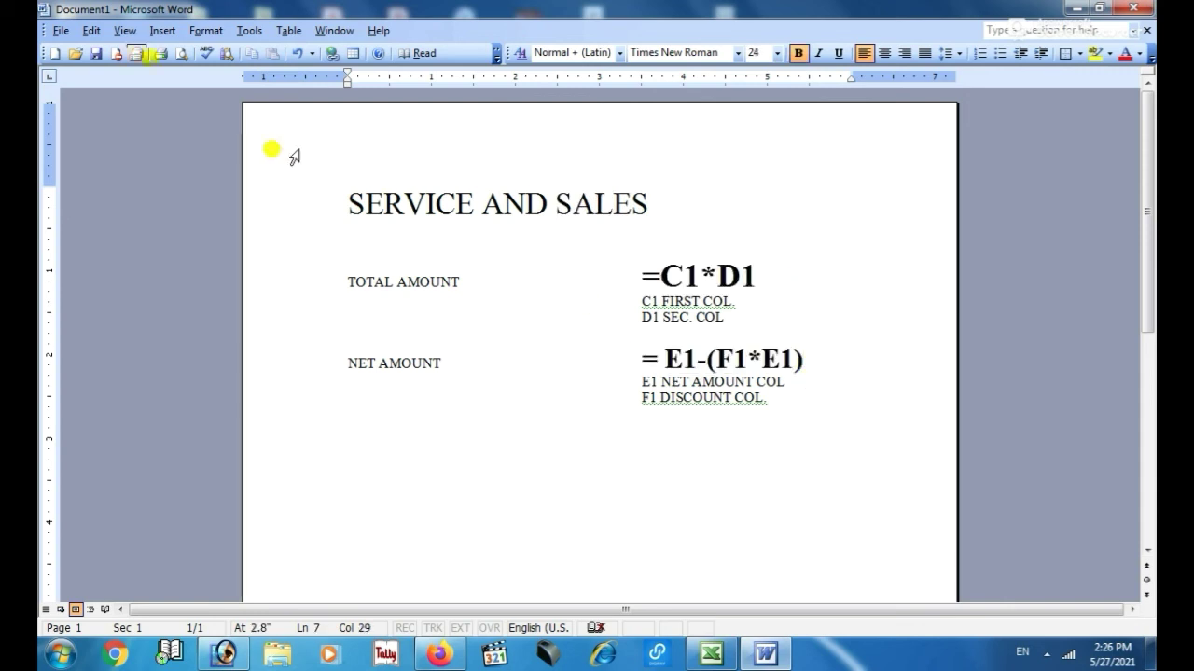
- Open the Word document's file commands
left_click(60, 30)
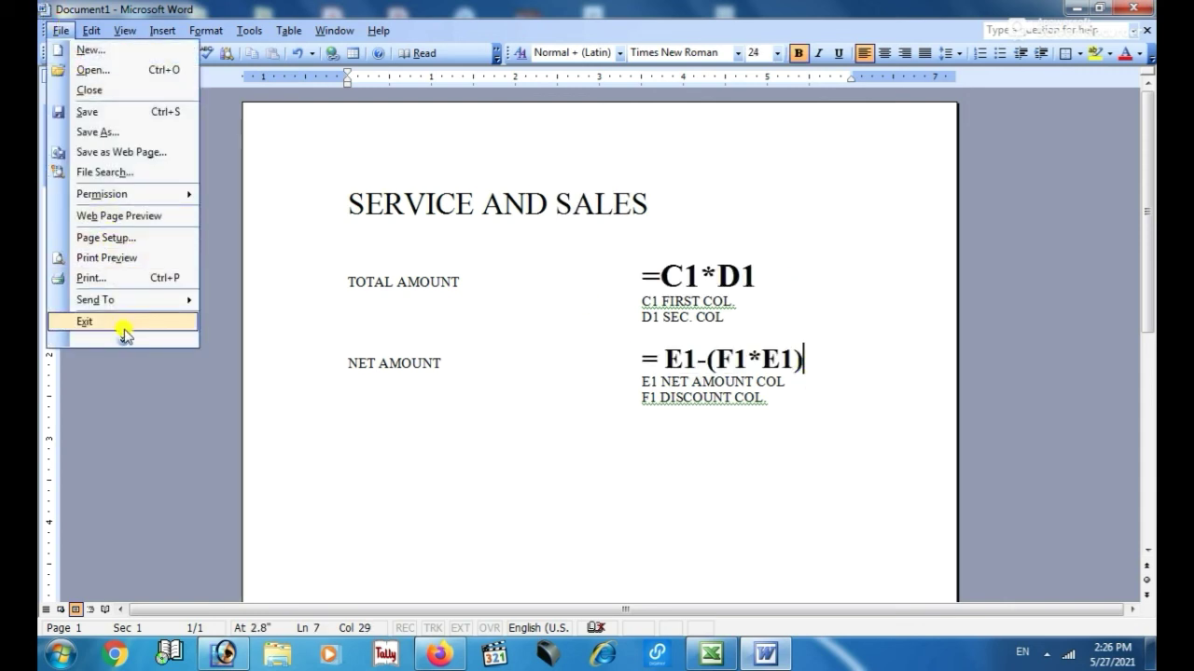